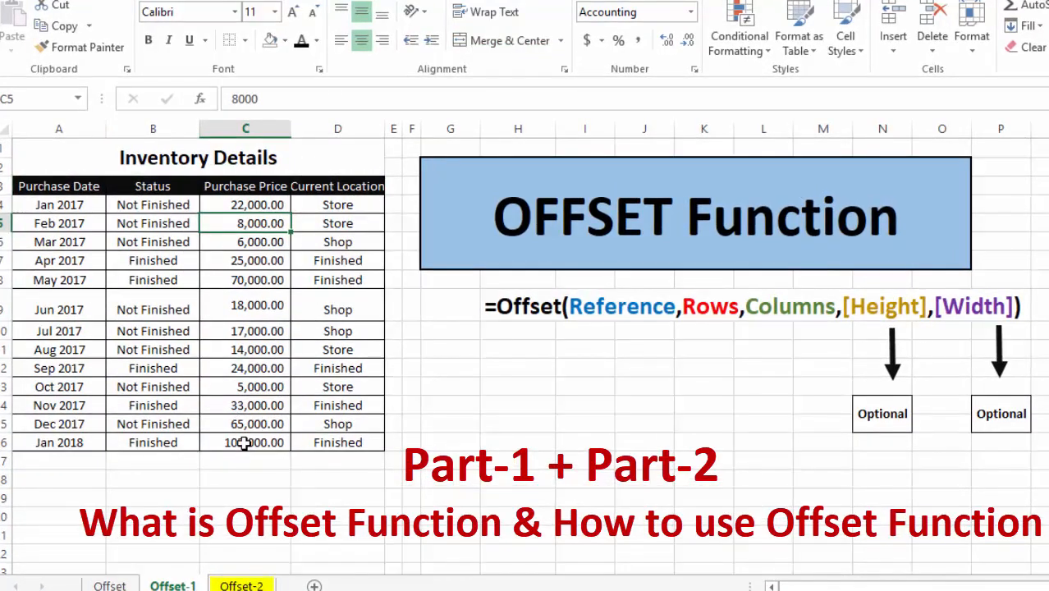
Examine the January 2018 purchase date and price in the inventory table and the OFFSET syntax line
left_click(245, 444)
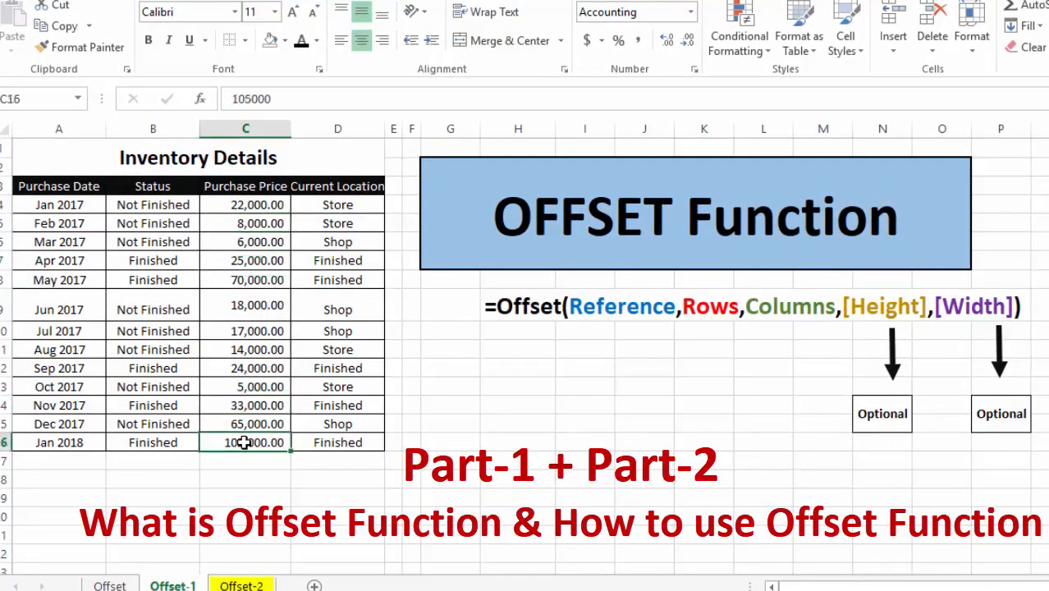
left_click(79, 444)
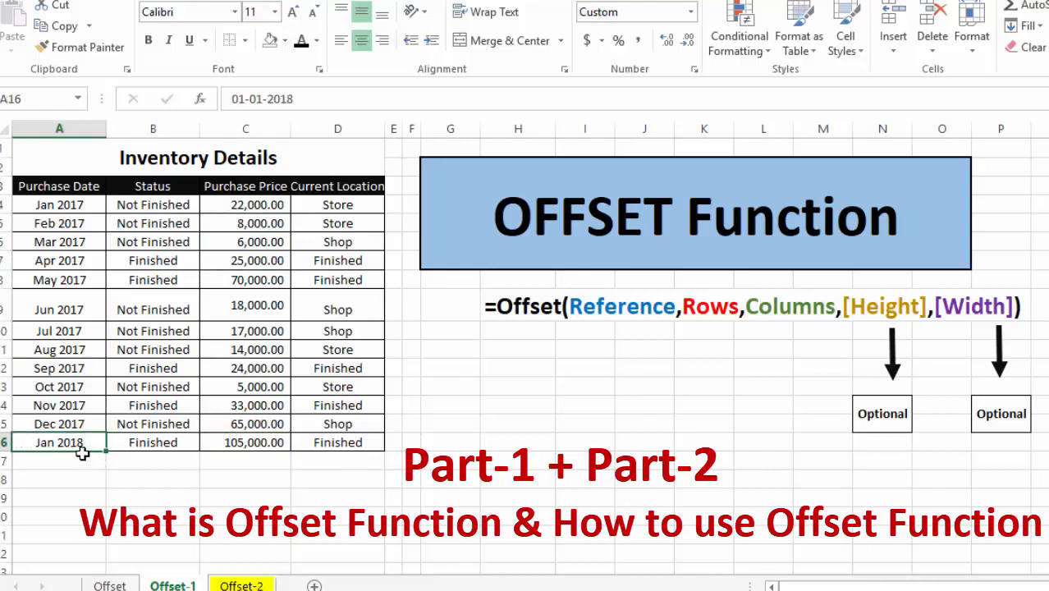
left_click(252, 444)
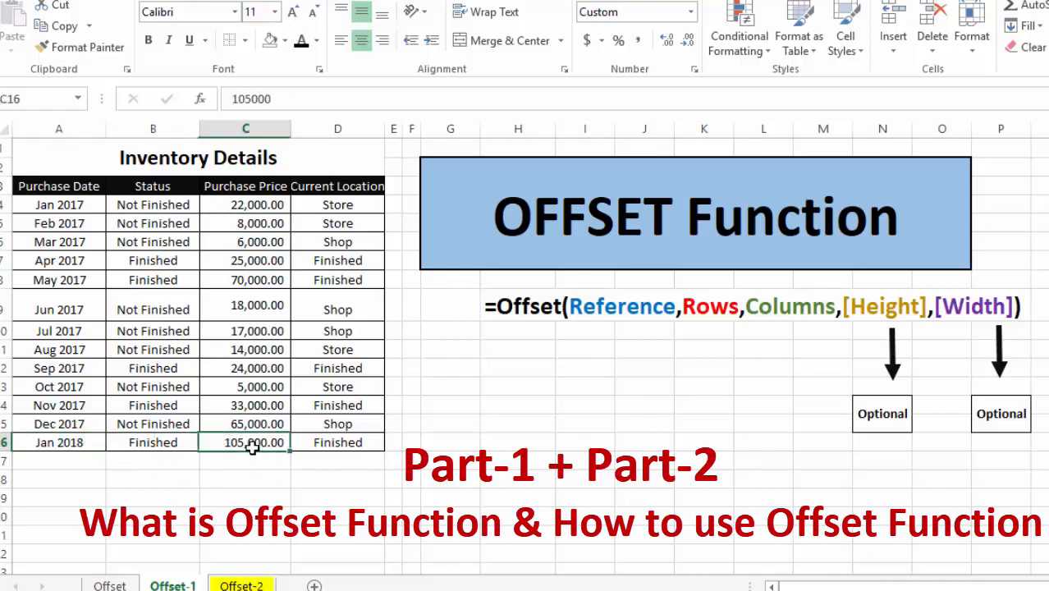
left_click(60, 446)
left_click(141, 492)
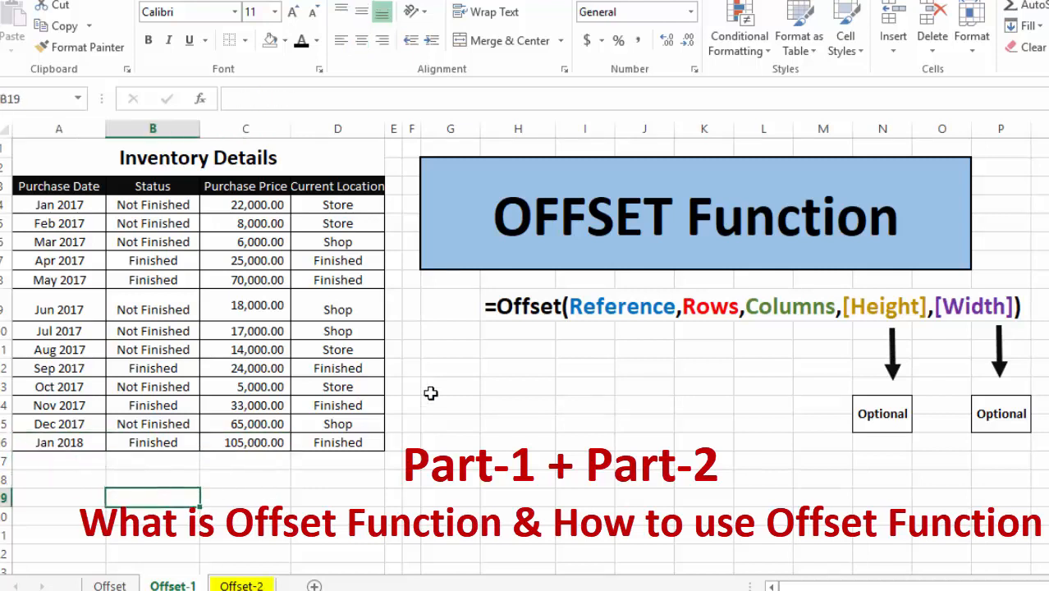
left_click(490, 311)
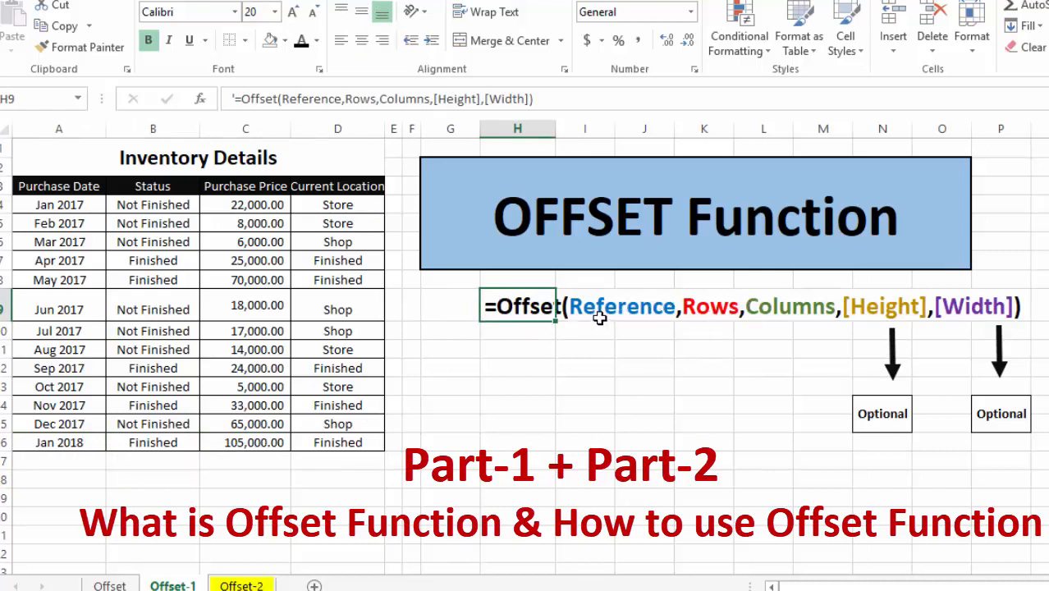
left_click(542, 328)
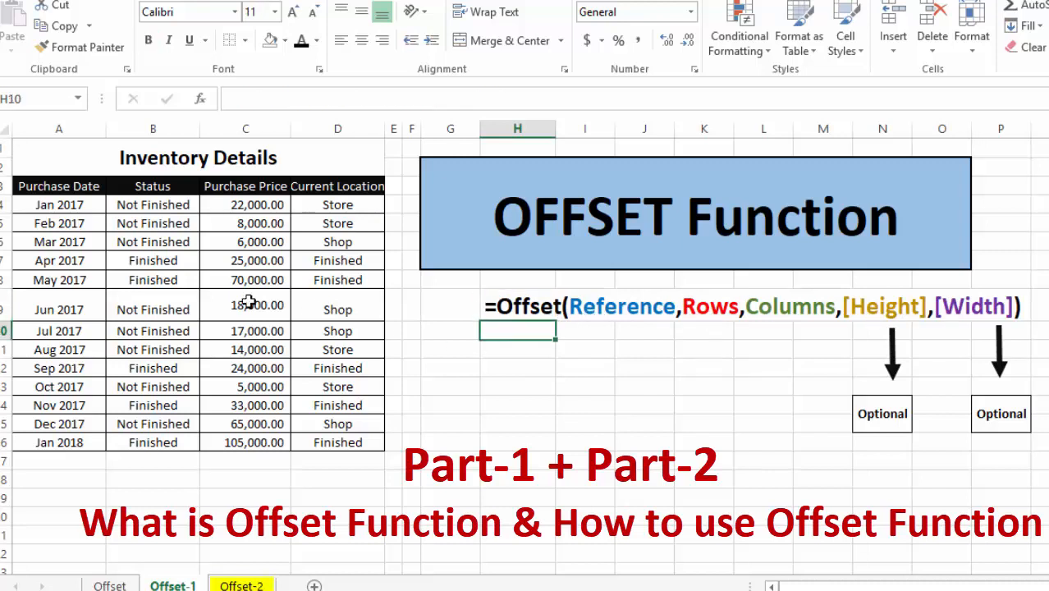
Trace the rows and columns from the Purchase Date header to the January 2018 purchase price
left_click(30, 192)
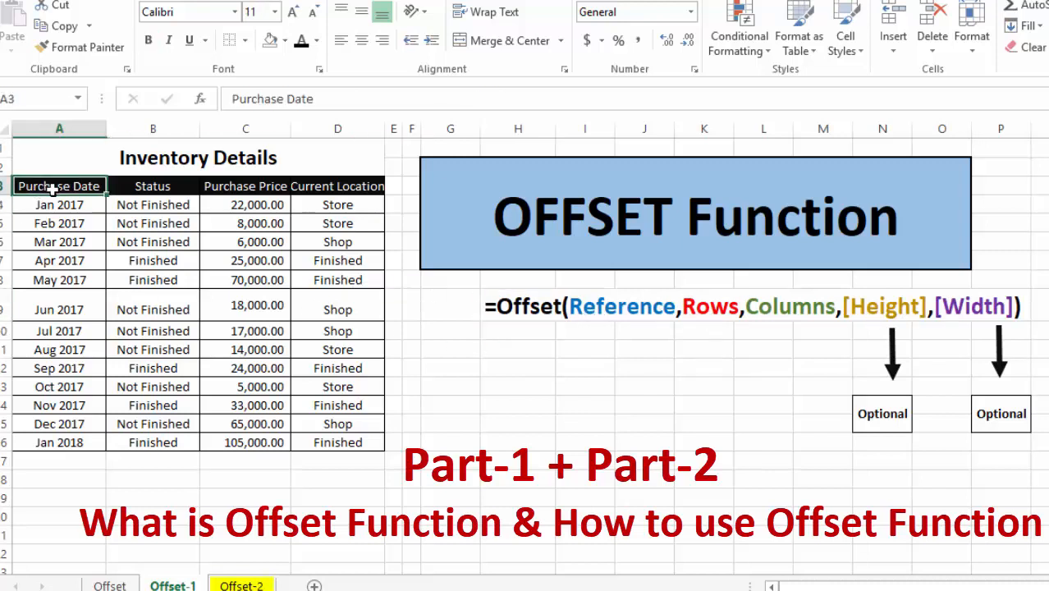
left_click_drag(259, 316, 260, 444)
left_click(77, 440)
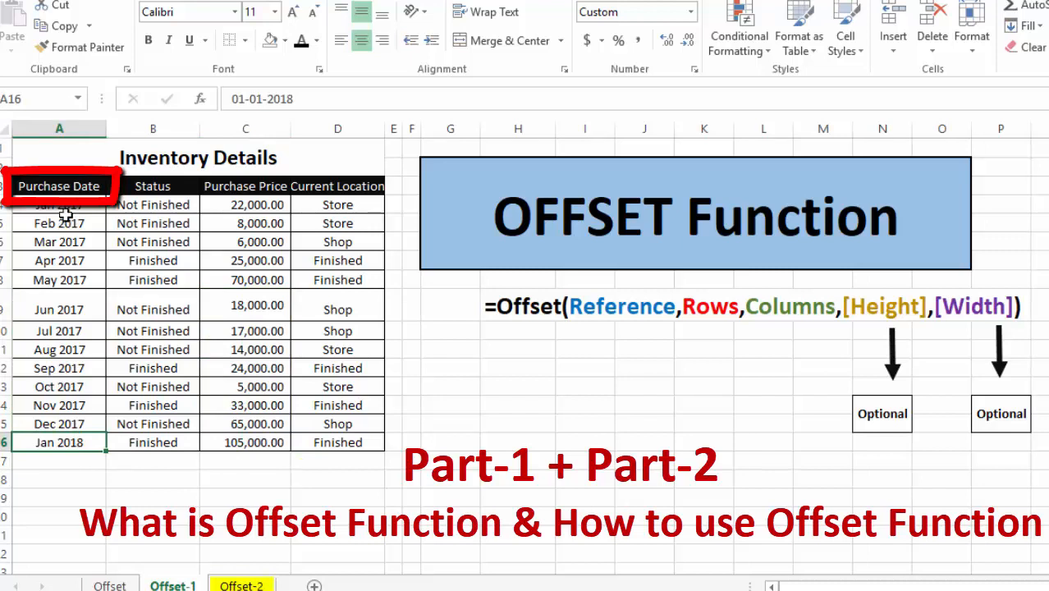
left_click(63, 188)
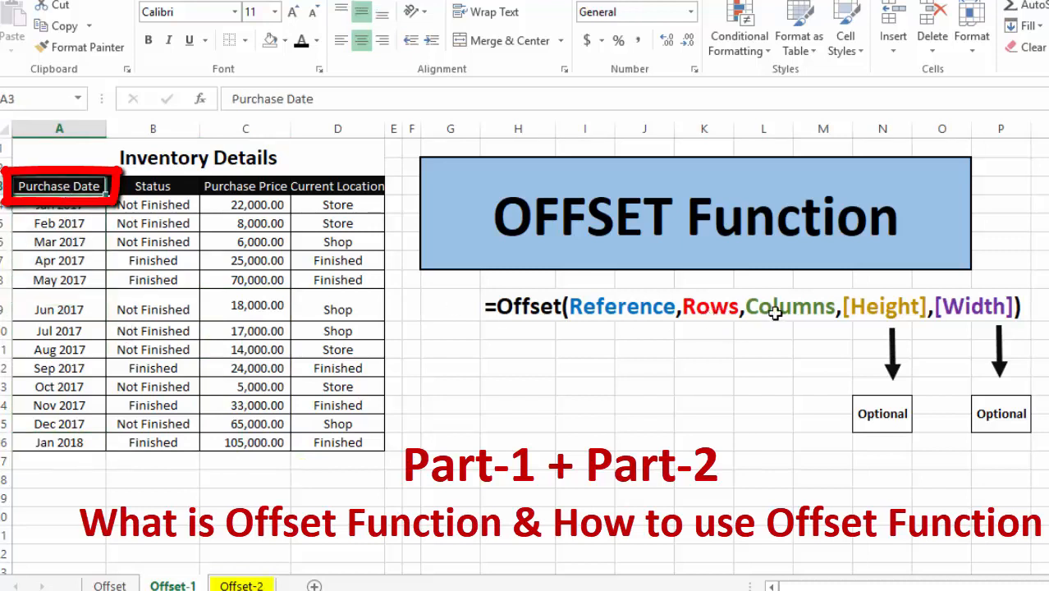
left_click(247, 444)
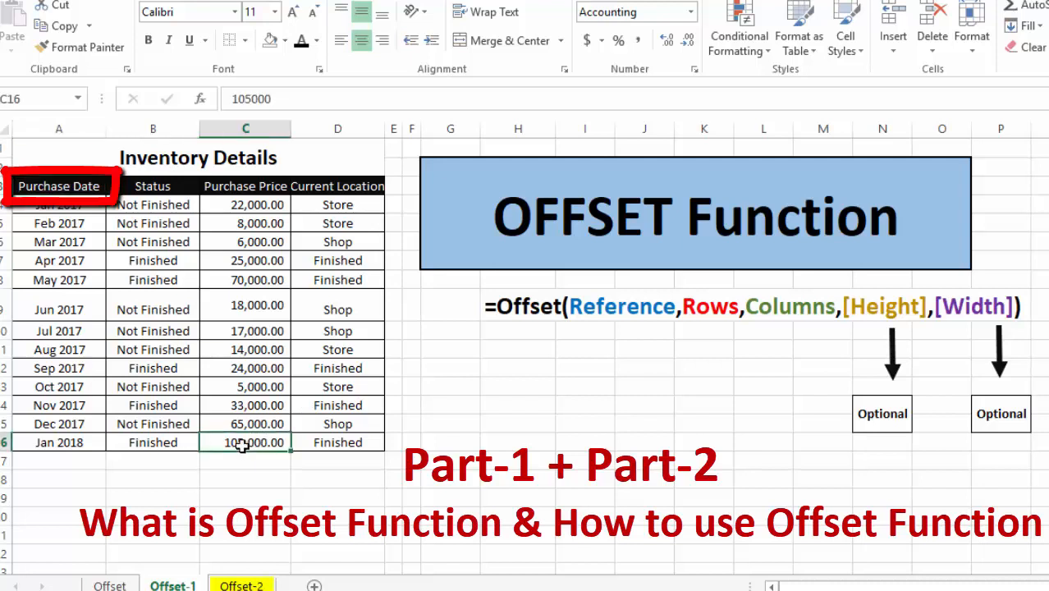
left_click_drag(78, 205, 78, 405)
left_click(152, 442)
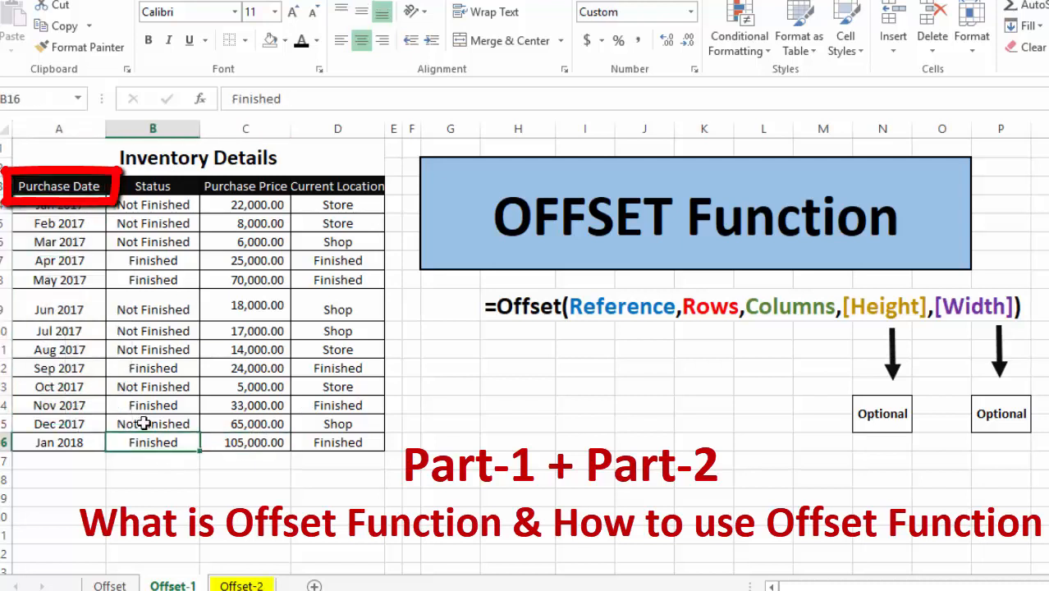
left_click(59, 205)
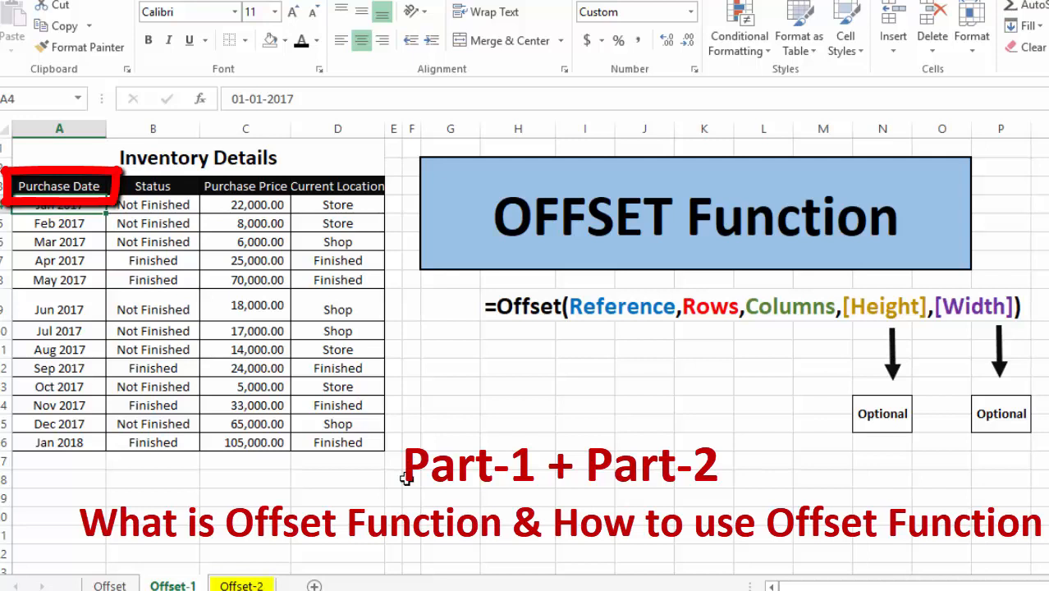
left_click(24, 187)
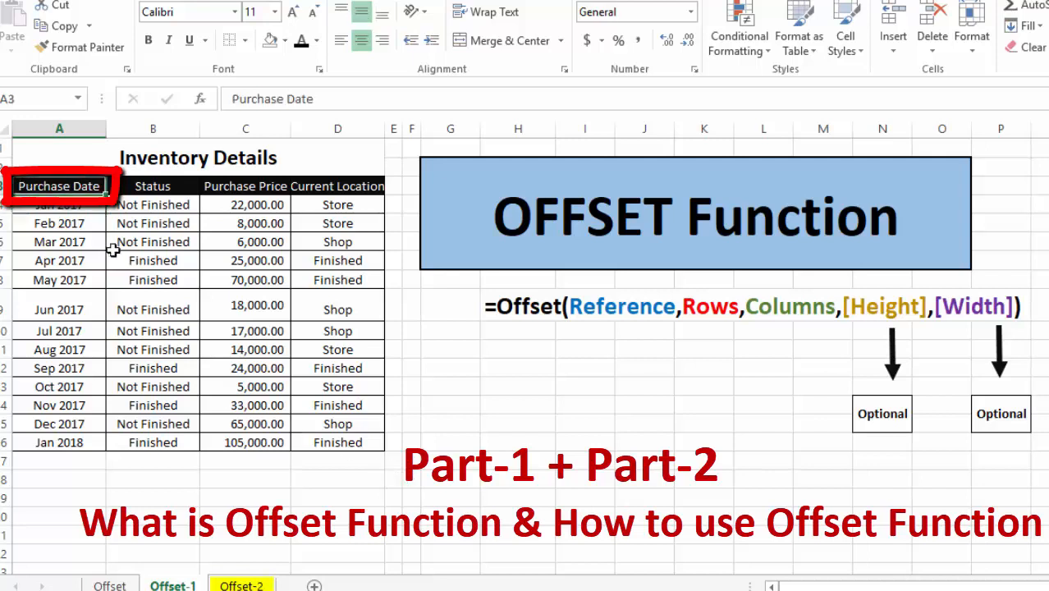
left_click(234, 458)
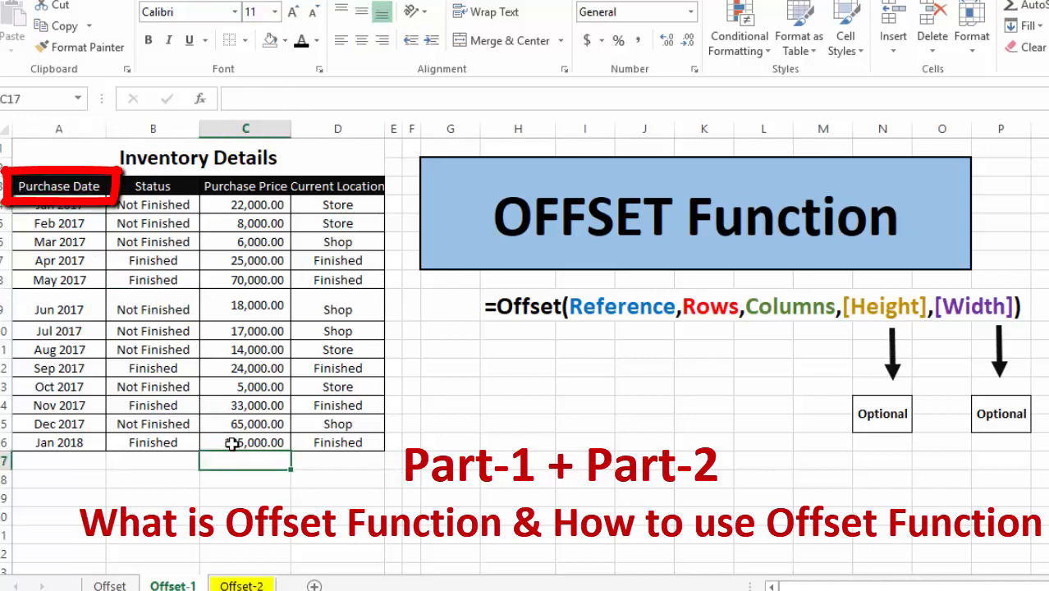
left_click(241, 444)
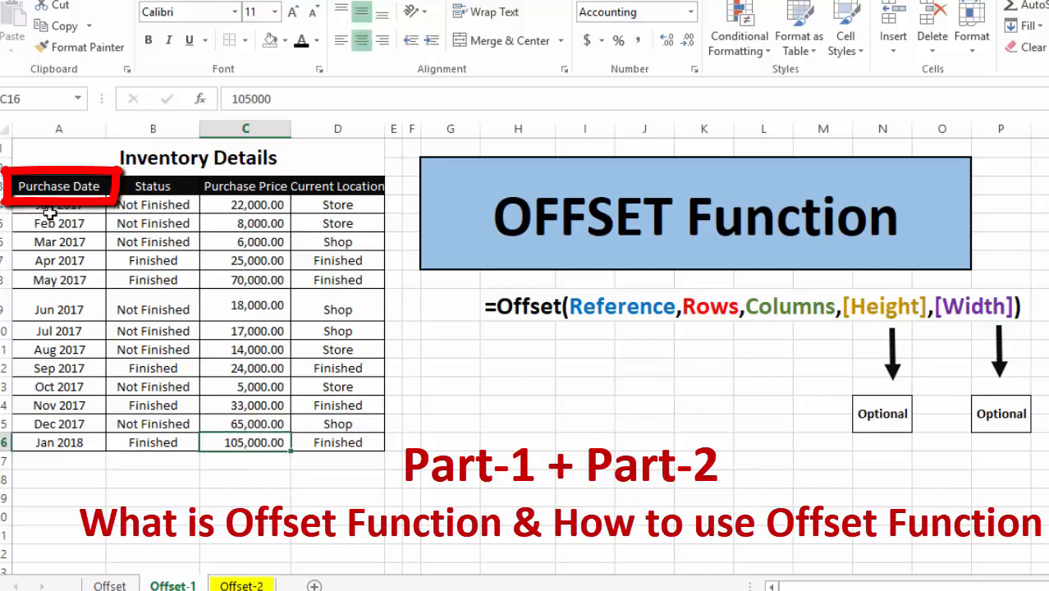
left_click_drag(49, 207, 41, 443)
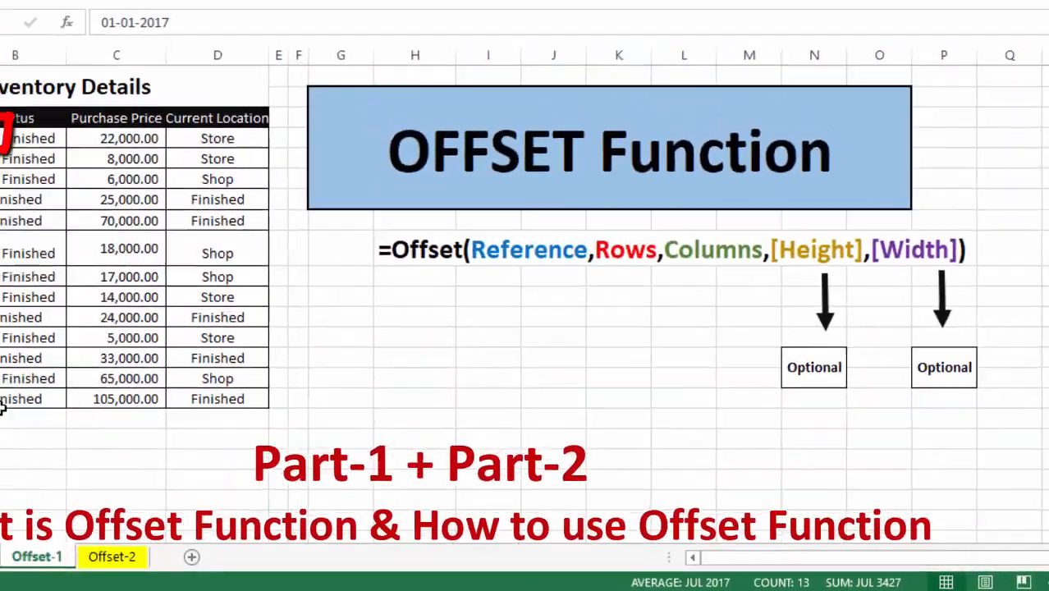
left_click_drag(161, 426, 247, 423)
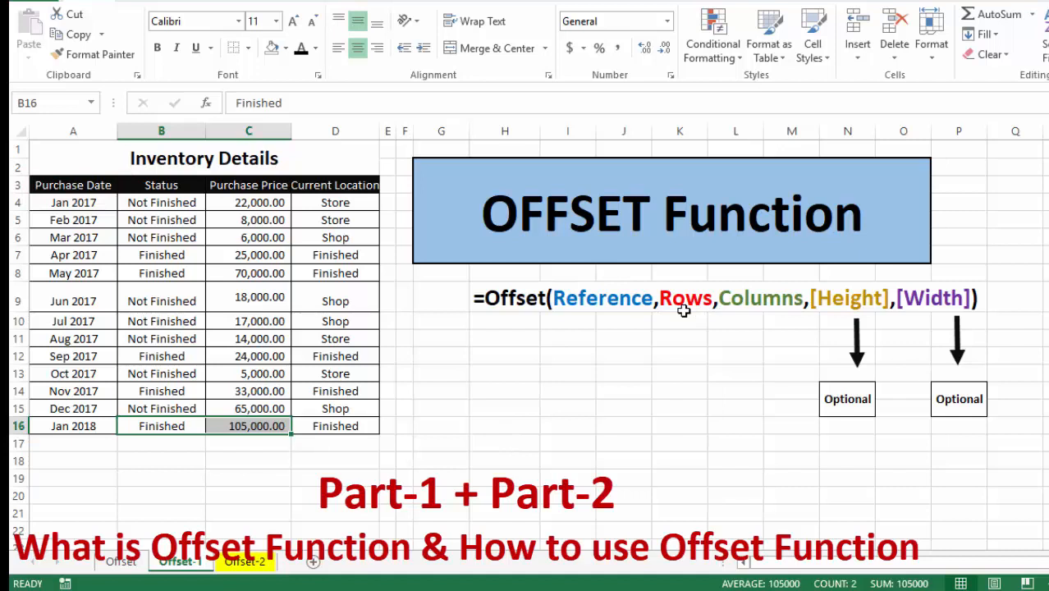
Enter =OFFSET(A3,13,2) in H16 to return the January 2018 purchase price, using the Purchase Date header as reference
left_click(513, 423)
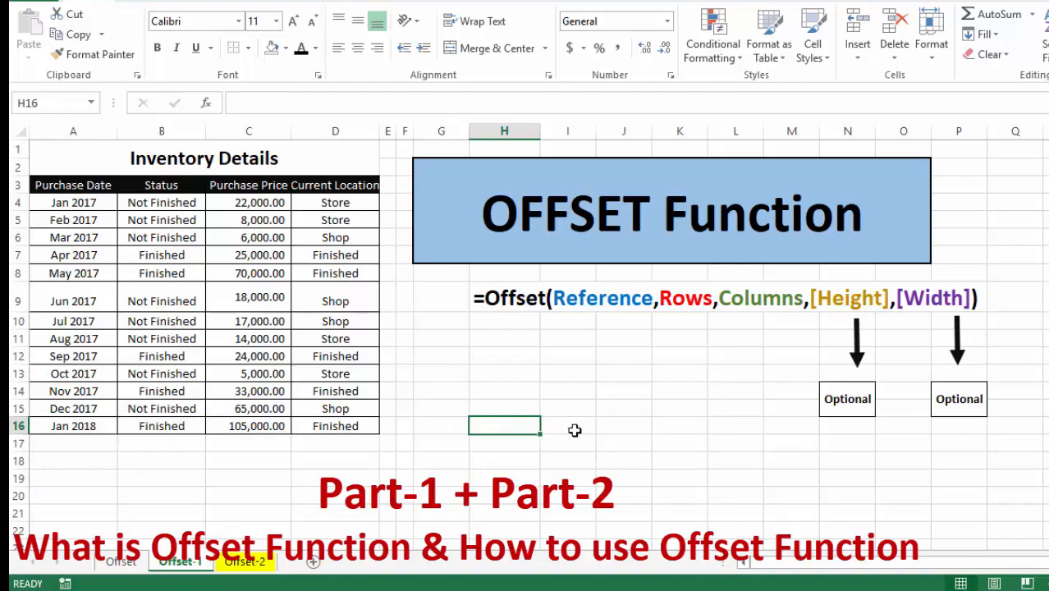
type("=OFFSET(")
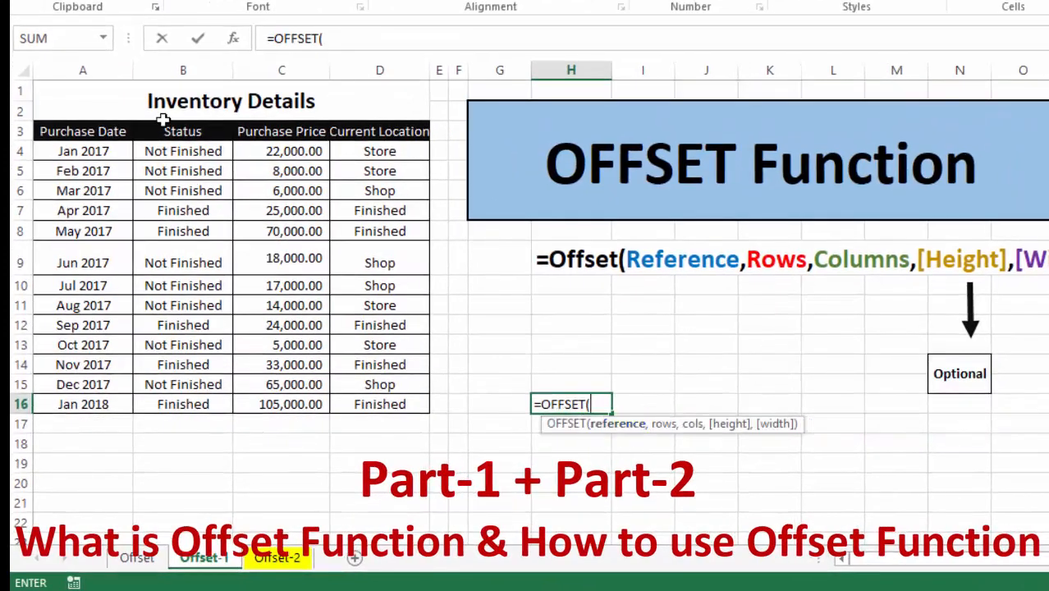
left_click(77, 131)
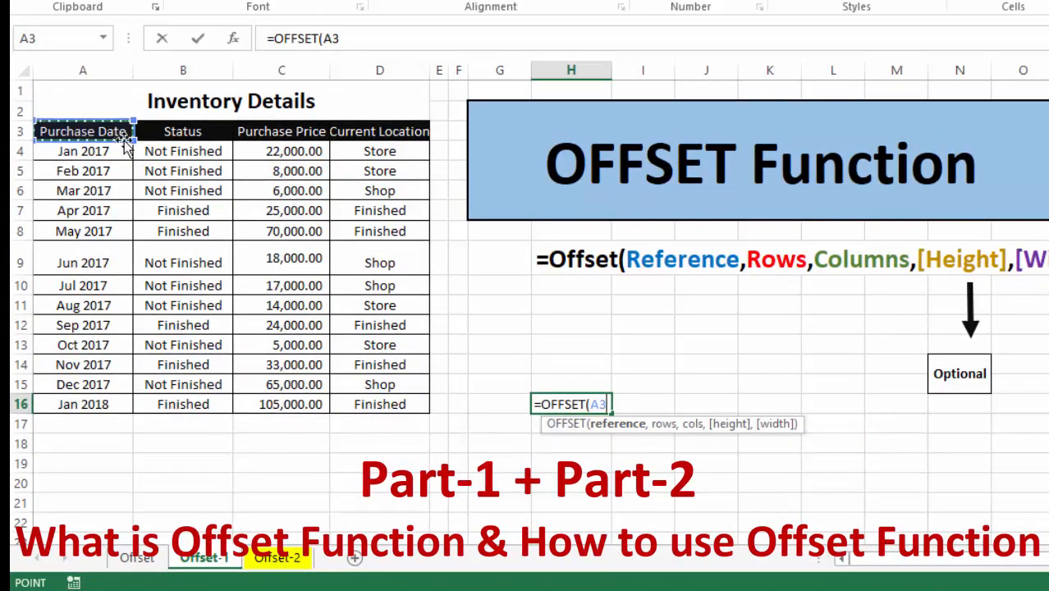
type(",")
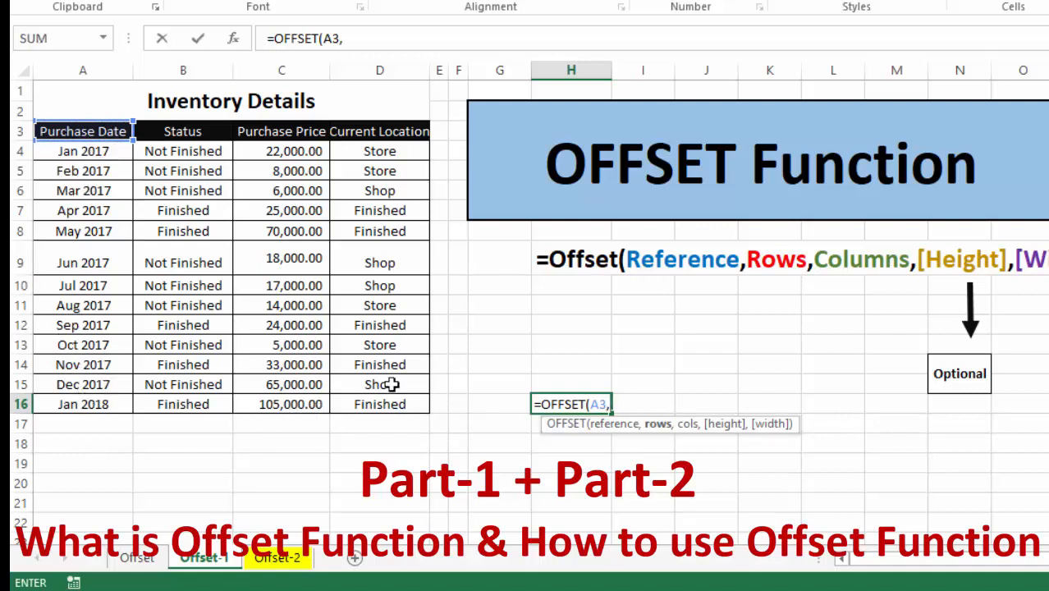
type("13,2")
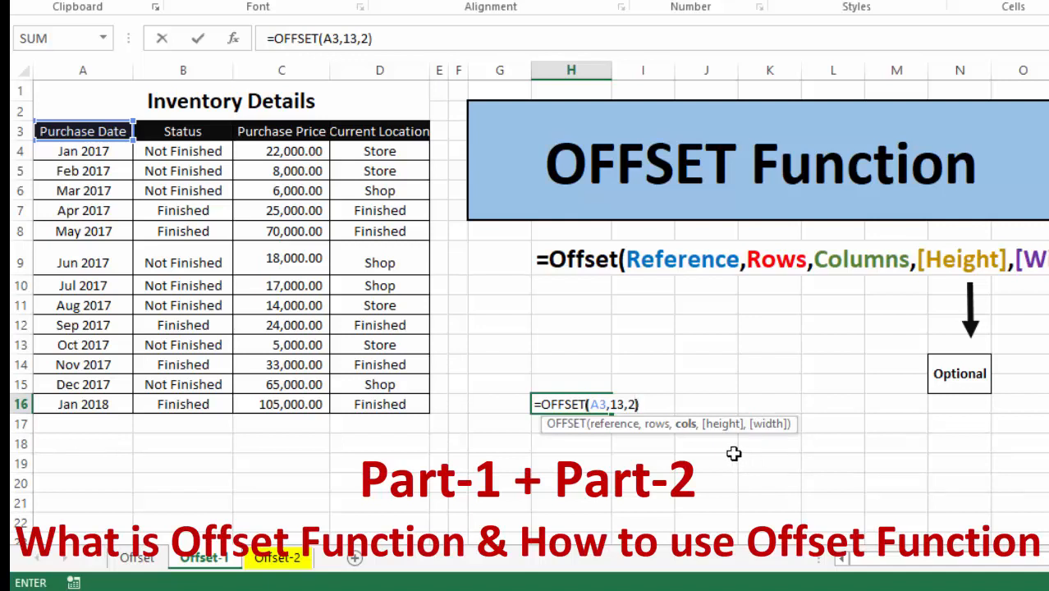
key("Return")
Format H16 as a number with thousands separators and two decimals, and compare it with the January 2018 row of the table
left_click(557, 402)
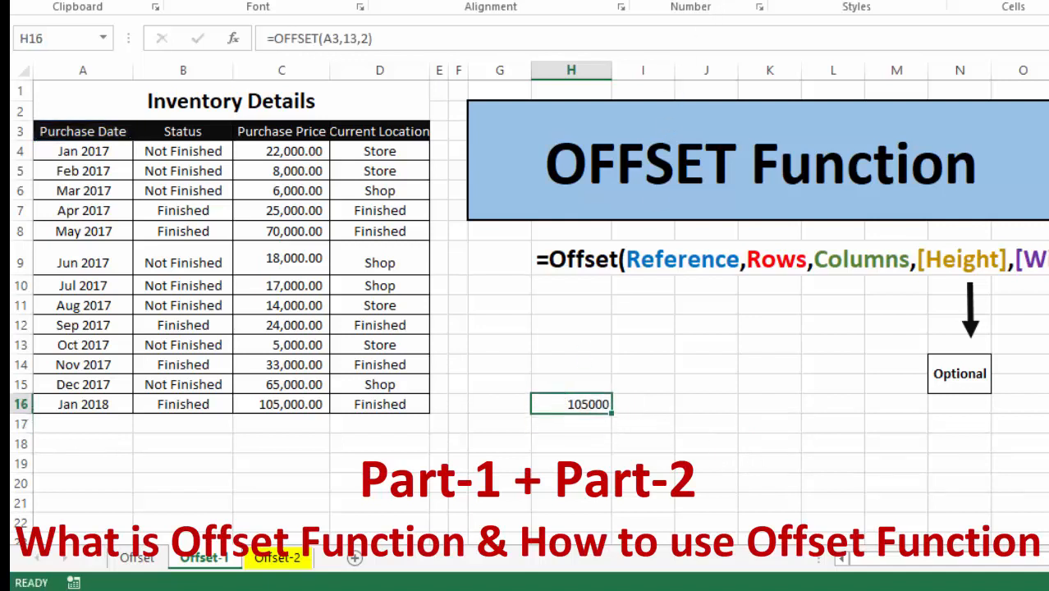
key("ctrl+shift+1")
left_click(283, 408)
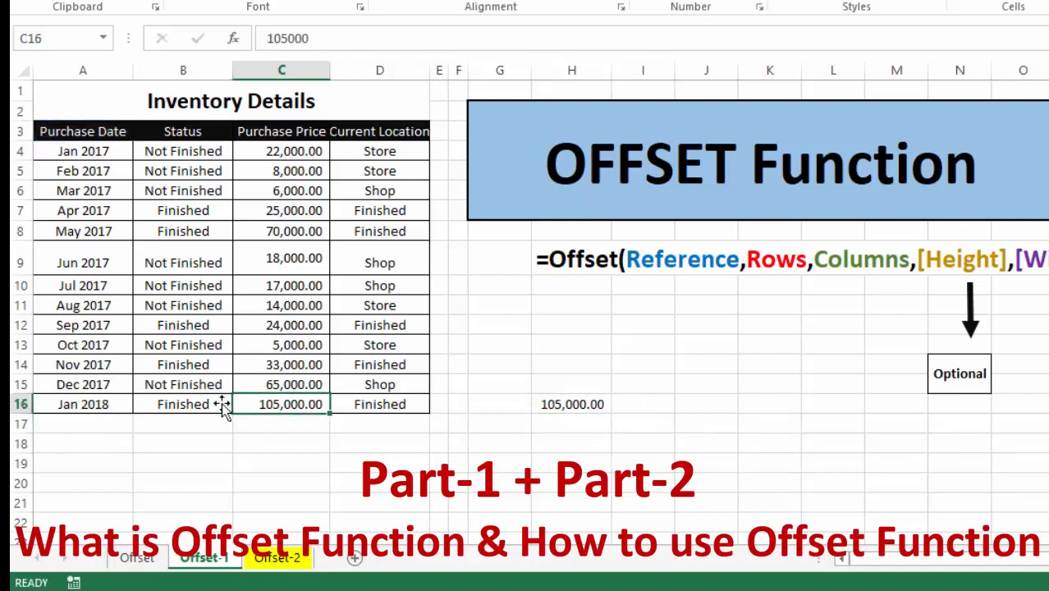
left_click(90, 403)
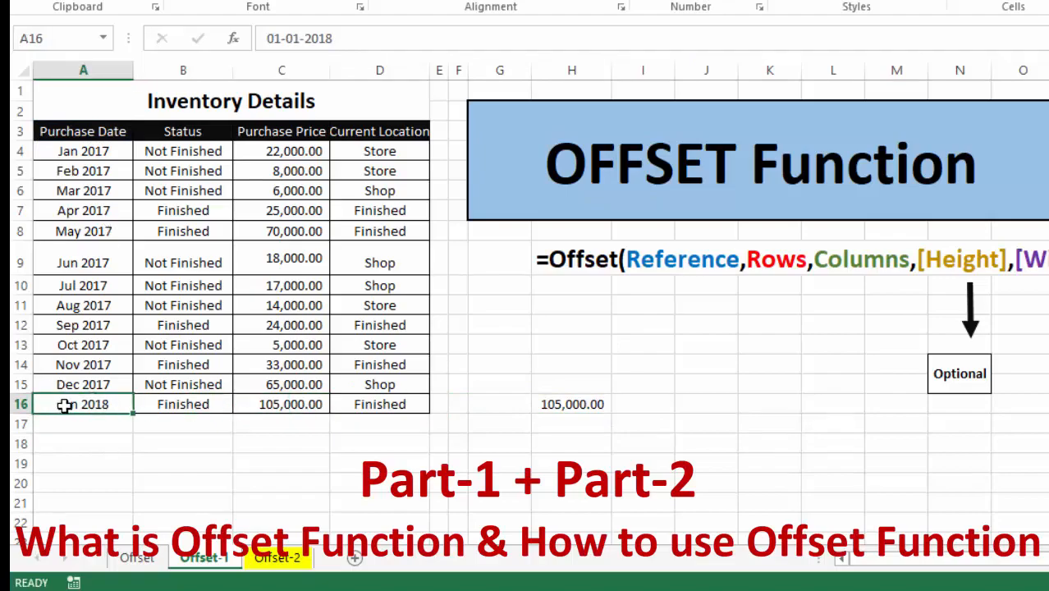
left_click(499, 442)
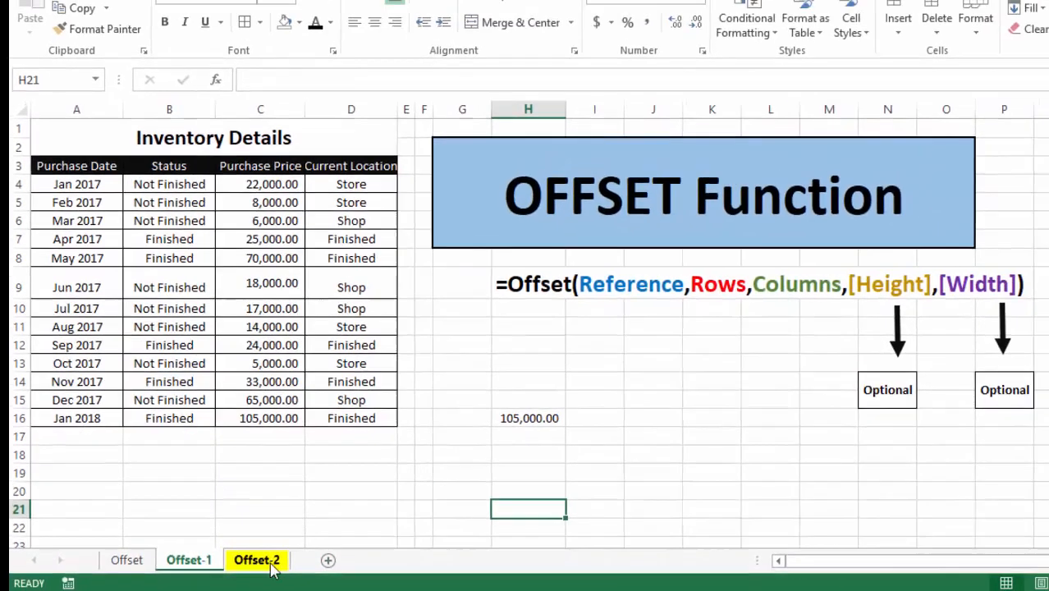
Compare the inventory tables on the Offset-2 and Offset-1 sheets, and review the list of measures from Starting Month to Monthly Average
left_click(276, 557)
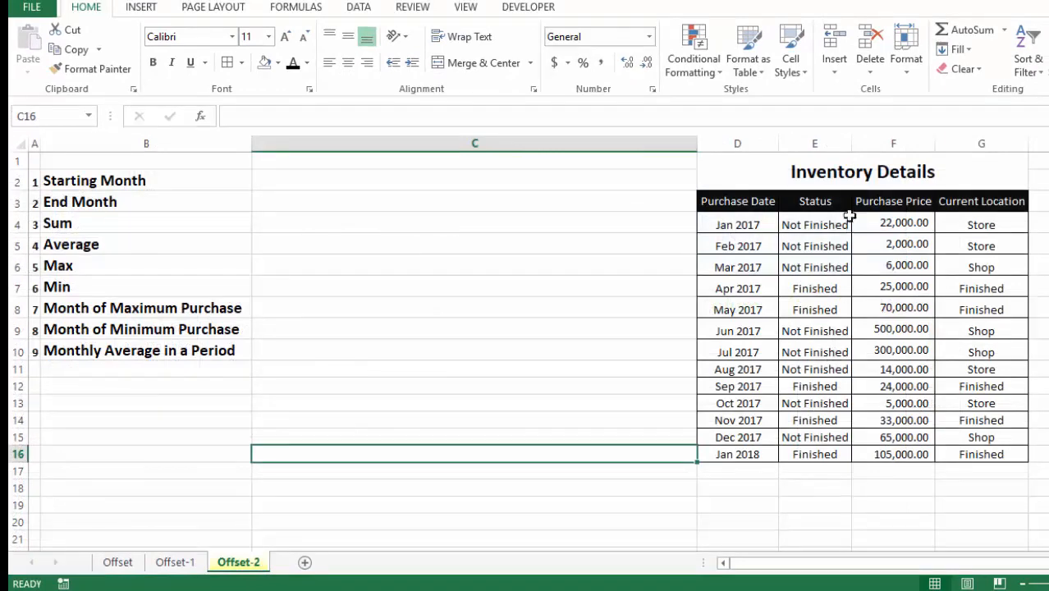
left_click_drag(841, 169, 821, 456)
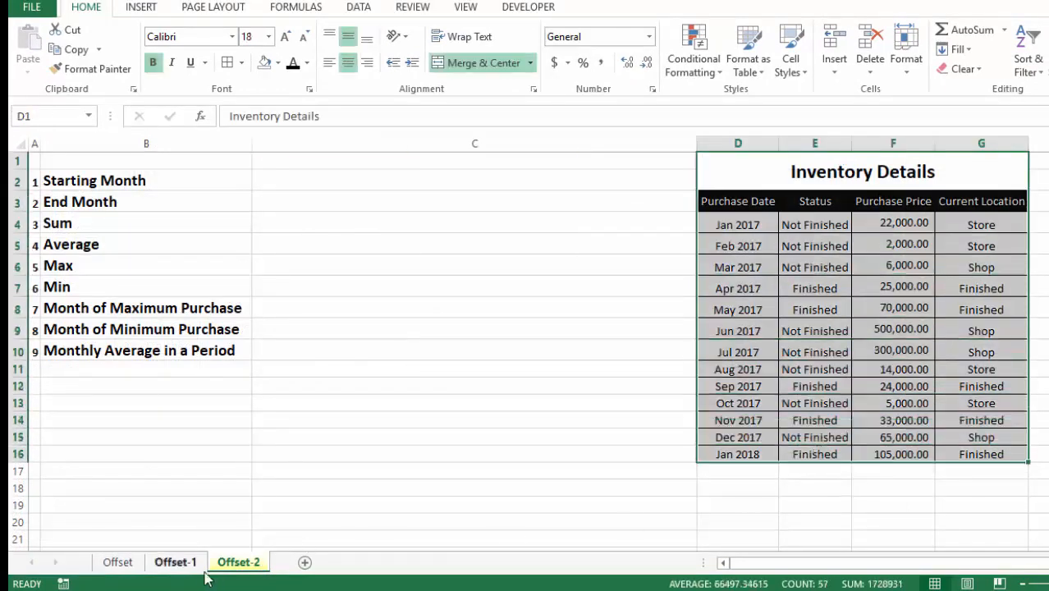
left_click(175, 562)
left_click(286, 295)
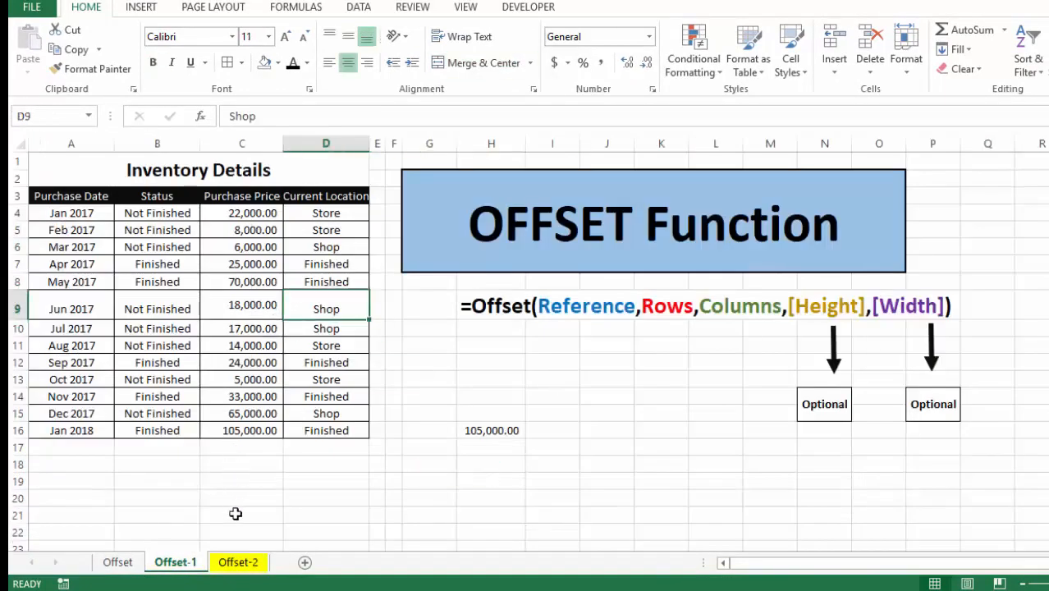
left_click(240, 562)
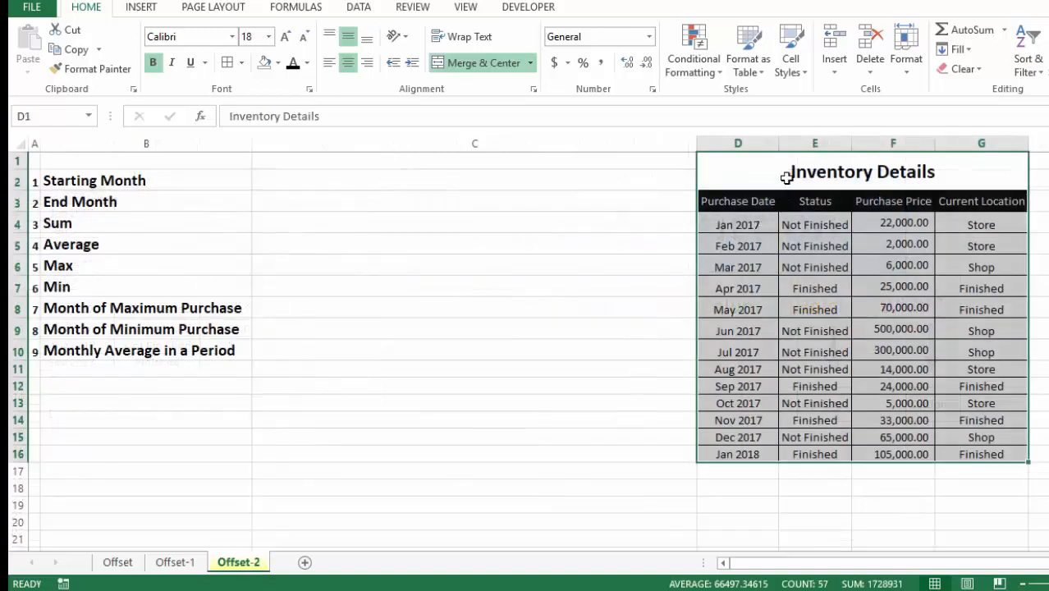
left_click_drag(786, 177, 773, 444)
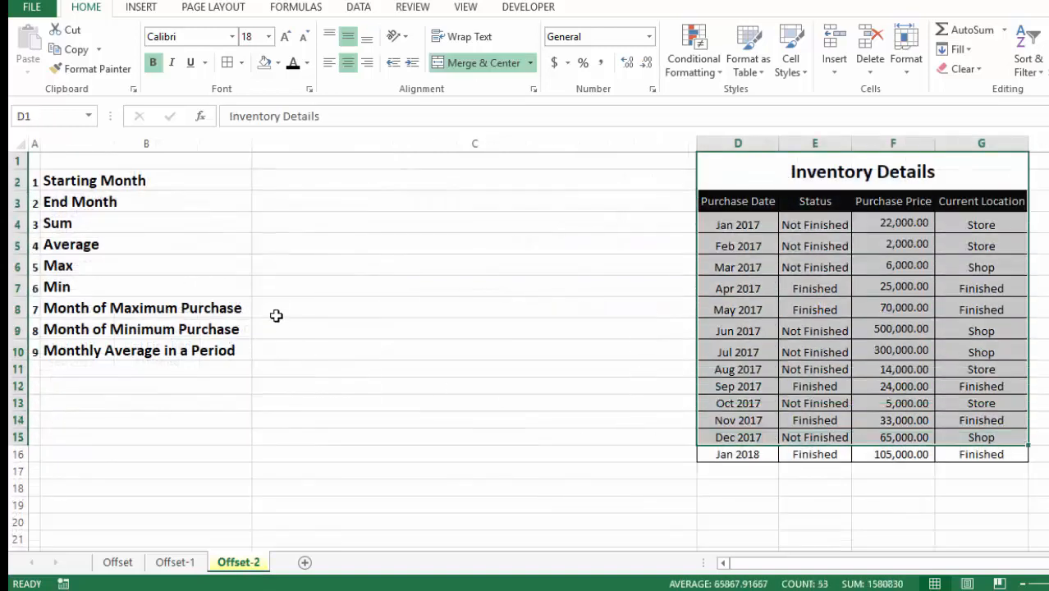
left_click_drag(50, 179, 395, 354)
left_click(395, 384)
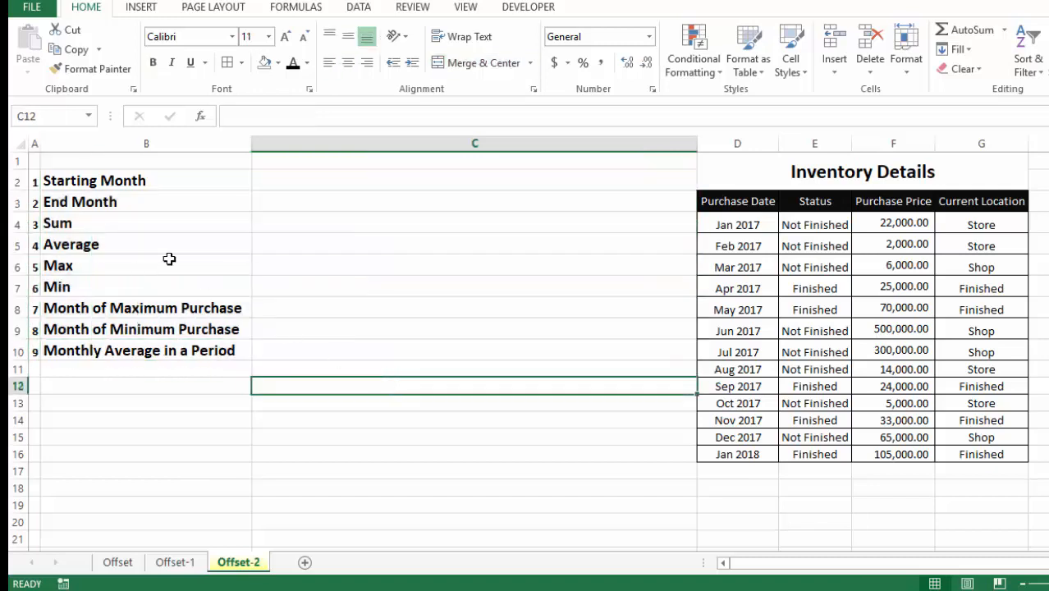
Enter =OFFSET(D3,1,0) in C2 to return the Starting Month, using the Purchase Date header as reference
left_click(122, 177)
left_click(347, 182)
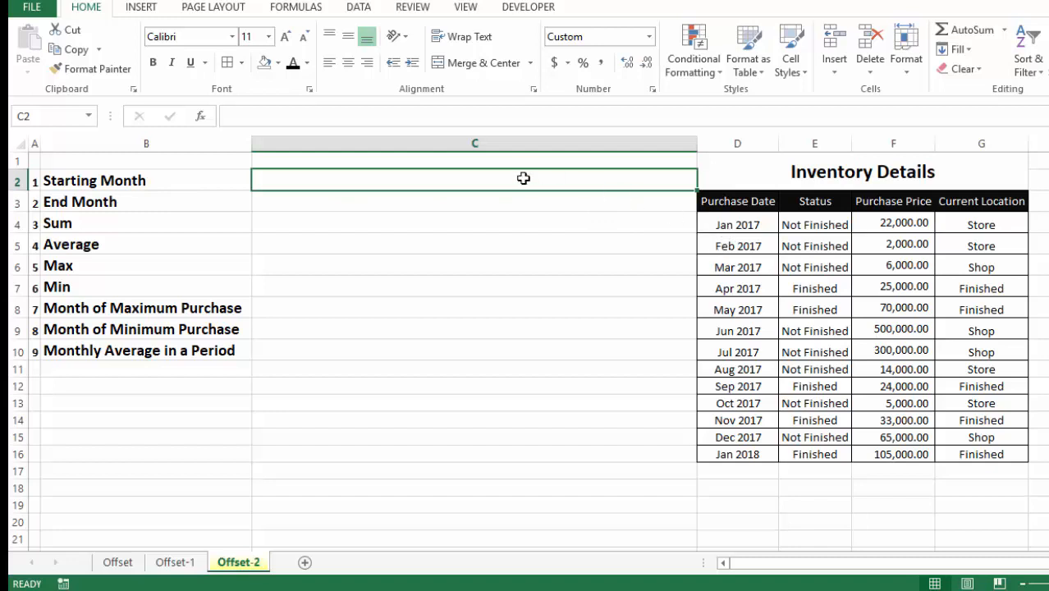
type("=offse")
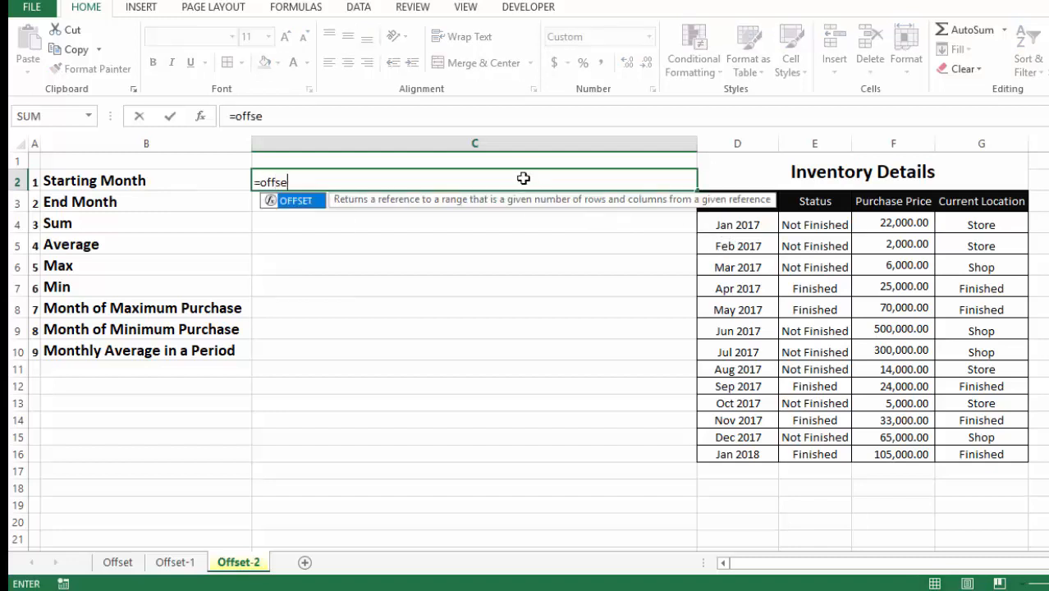
key("Tab")
left_click(736, 200)
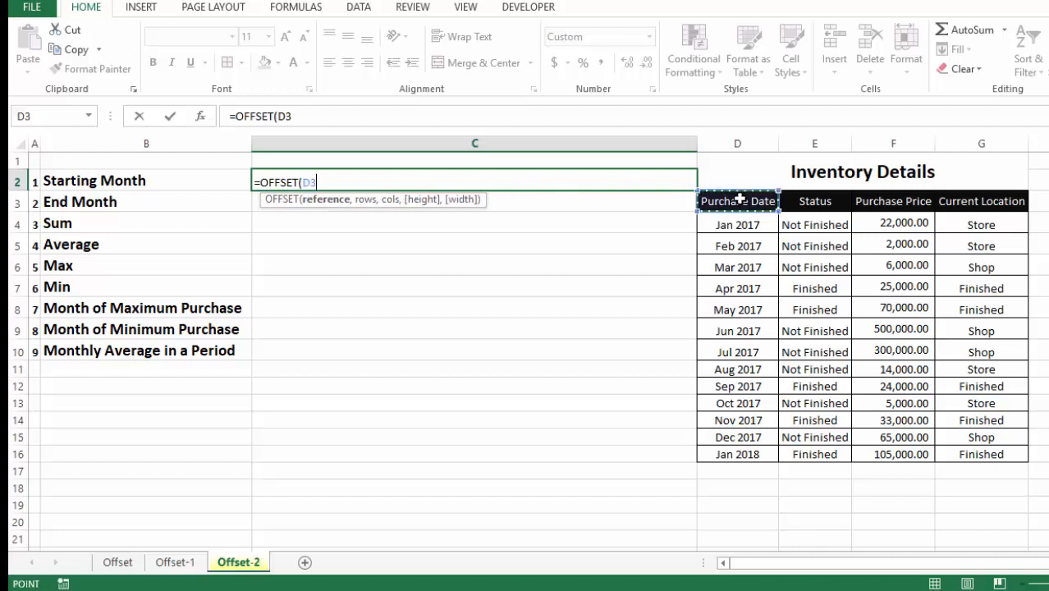
type(",")
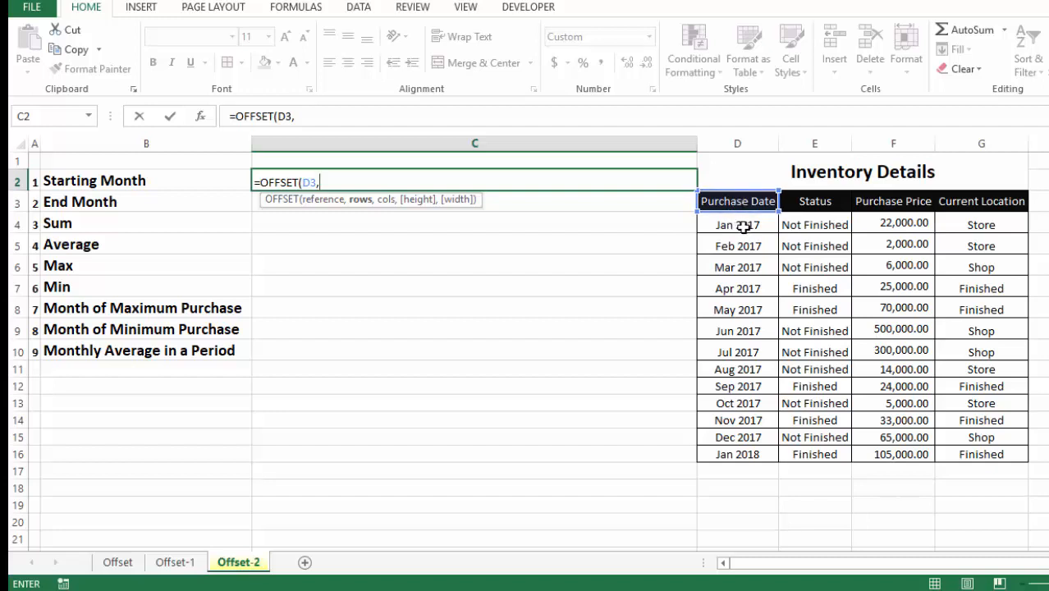
type("1,0")
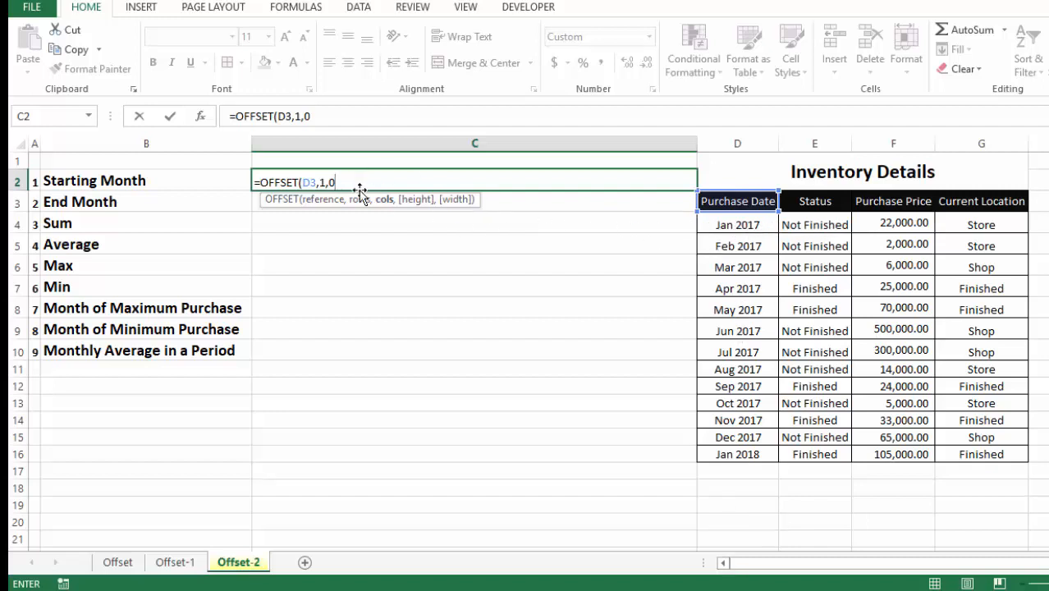
type(")")
key("Return")
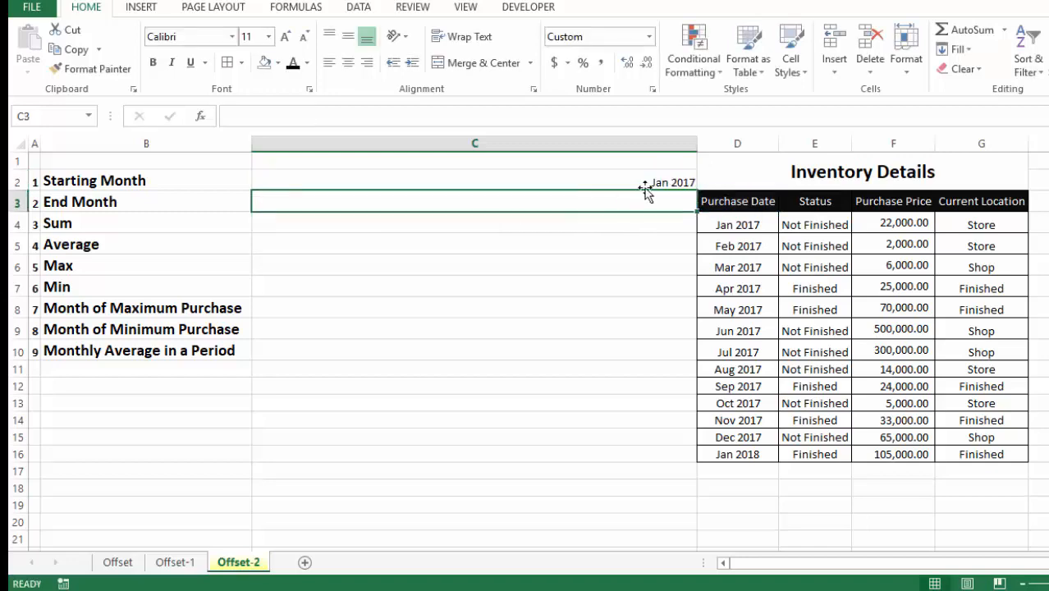
Compare the Starting Month result with the first purchase date, and trace the Purchase Date column down to its last month
left_click(662, 183)
left_click(720, 224)
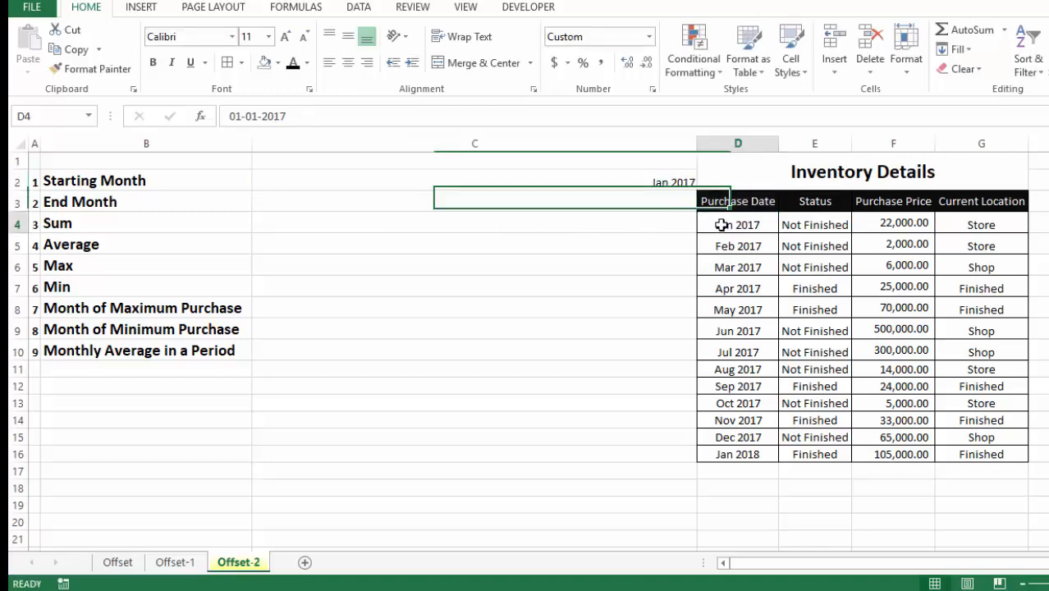
left_click(662, 182)
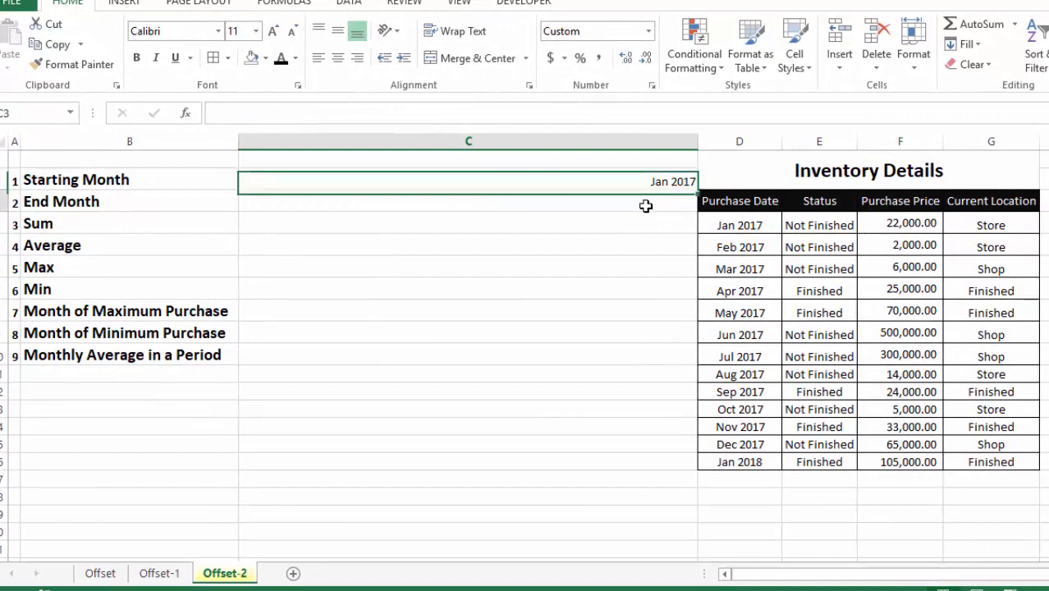
left_click(646, 206)
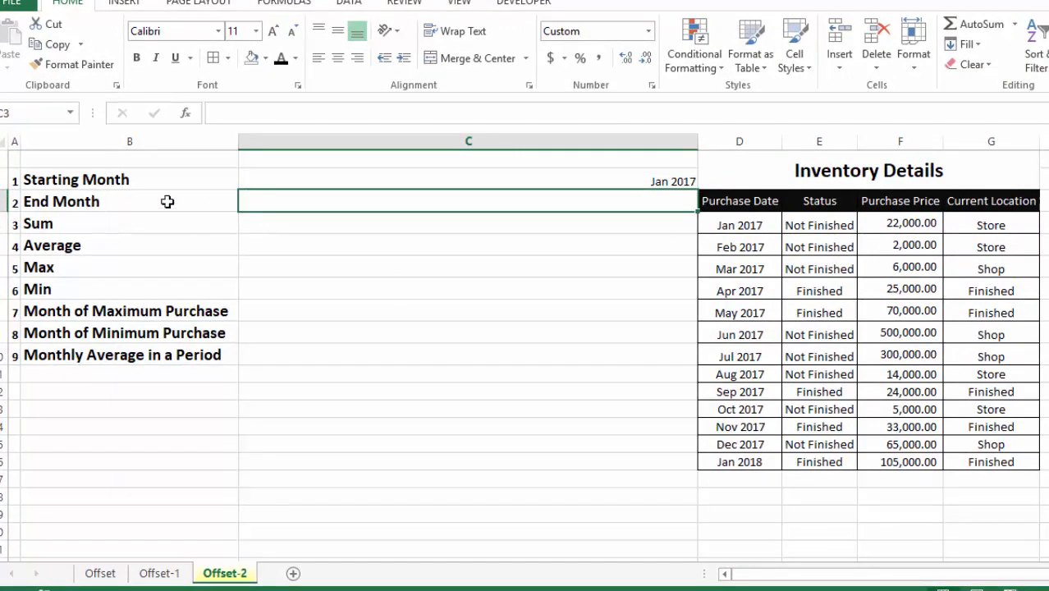
left_click_drag(721, 465, 991, 462)
left_click(600, 200)
left_click_drag(719, 224, 753, 460)
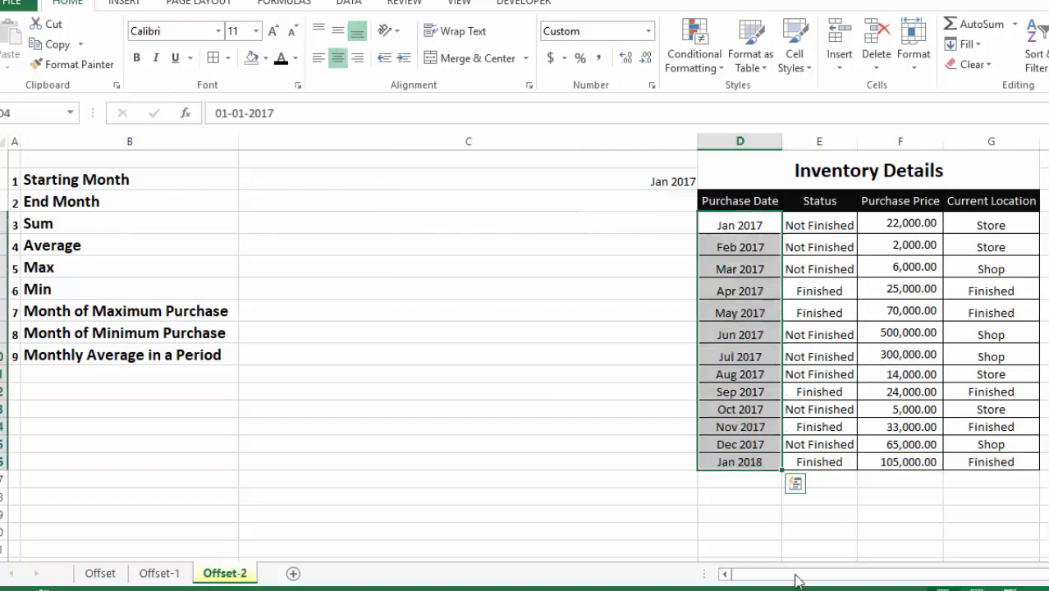
Enter =OFFSET(D3,13,0) in C3 to return the End Month, using the Purchase Date header as reference
double_click(611, 202)
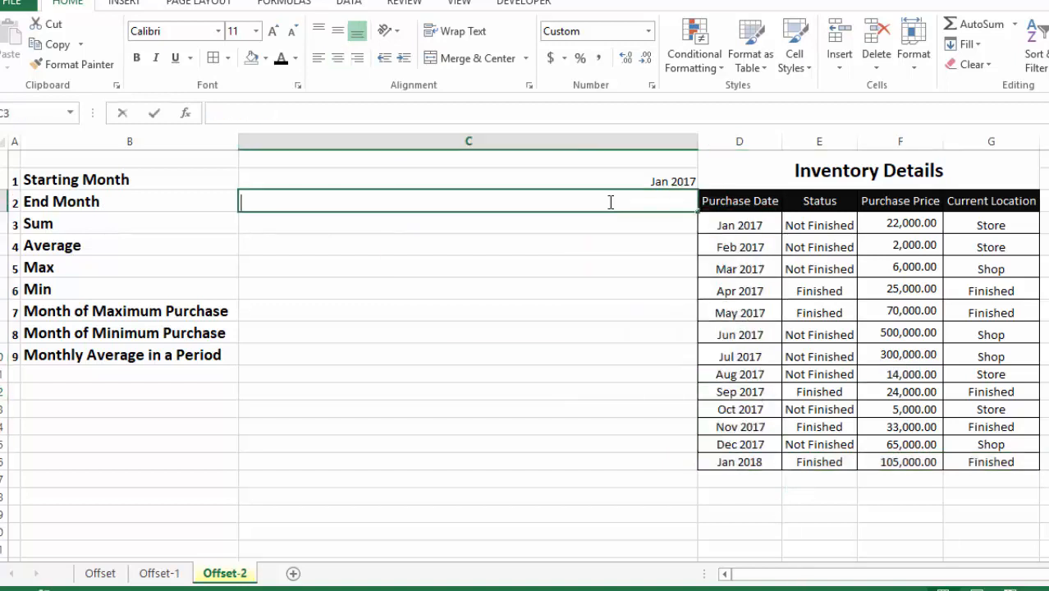
type("=offsr")
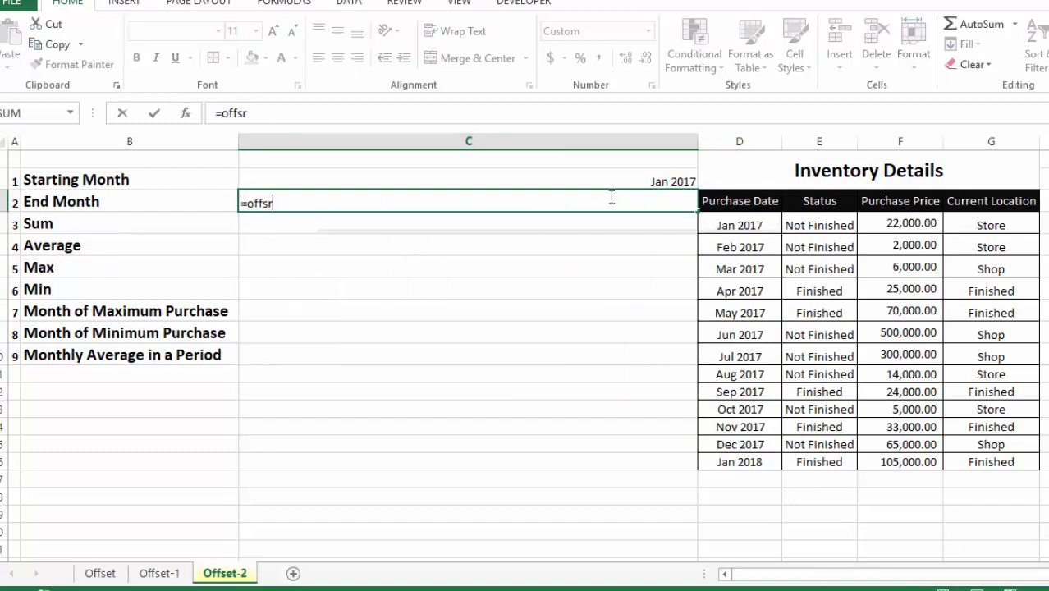
key("BackSpace")
type("et")
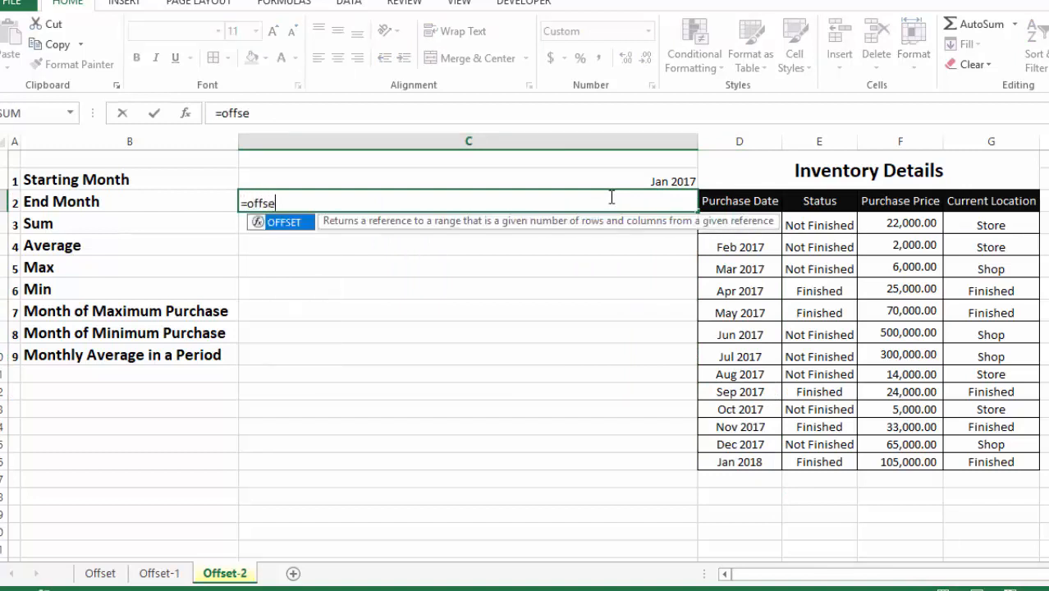
key("Tab")
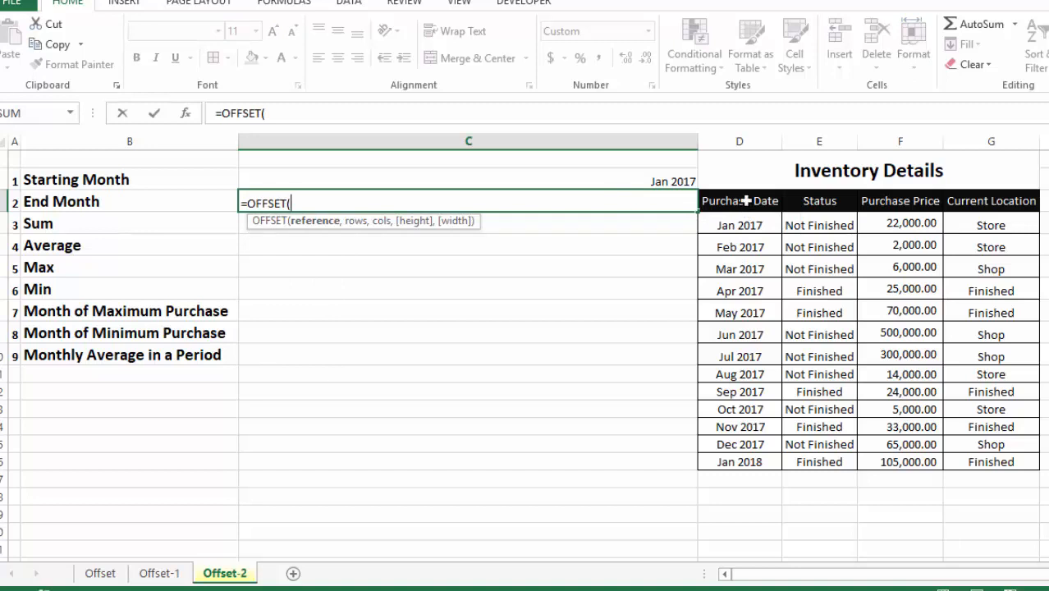
left_click(746, 199)
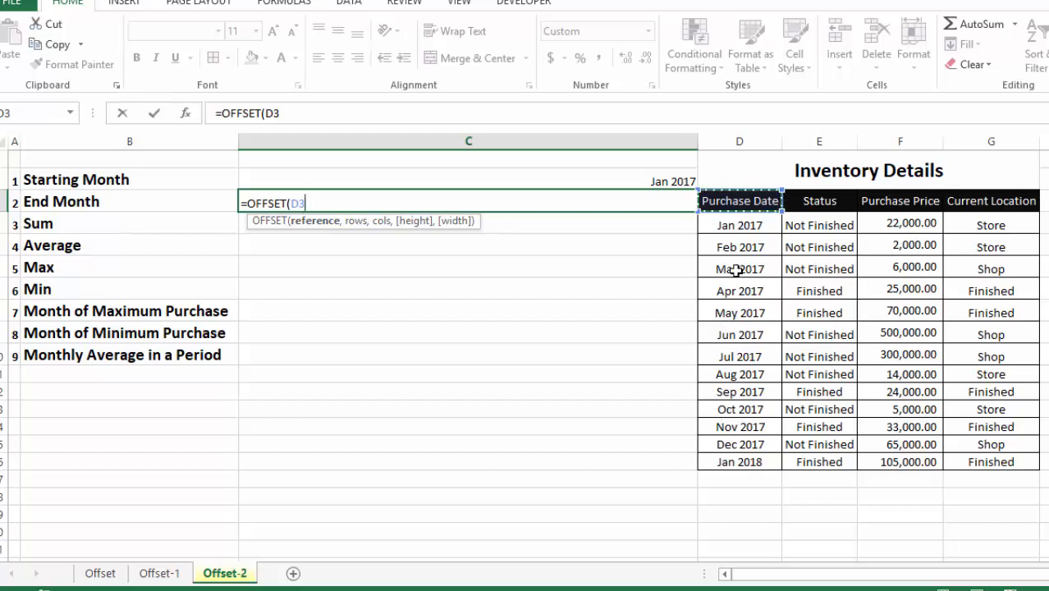
type(",")
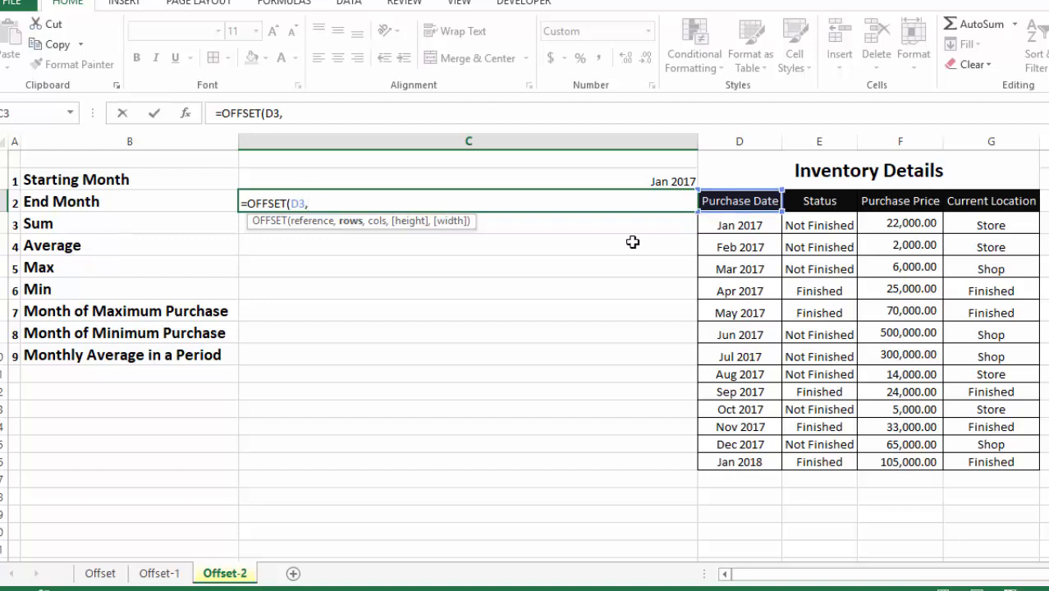
type("13,0")
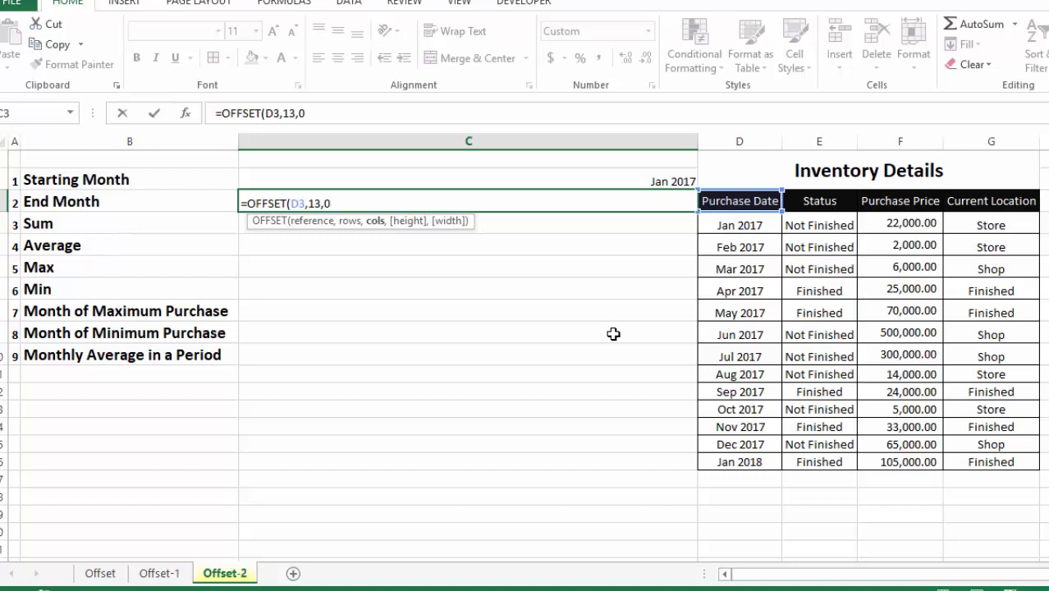
type(")")
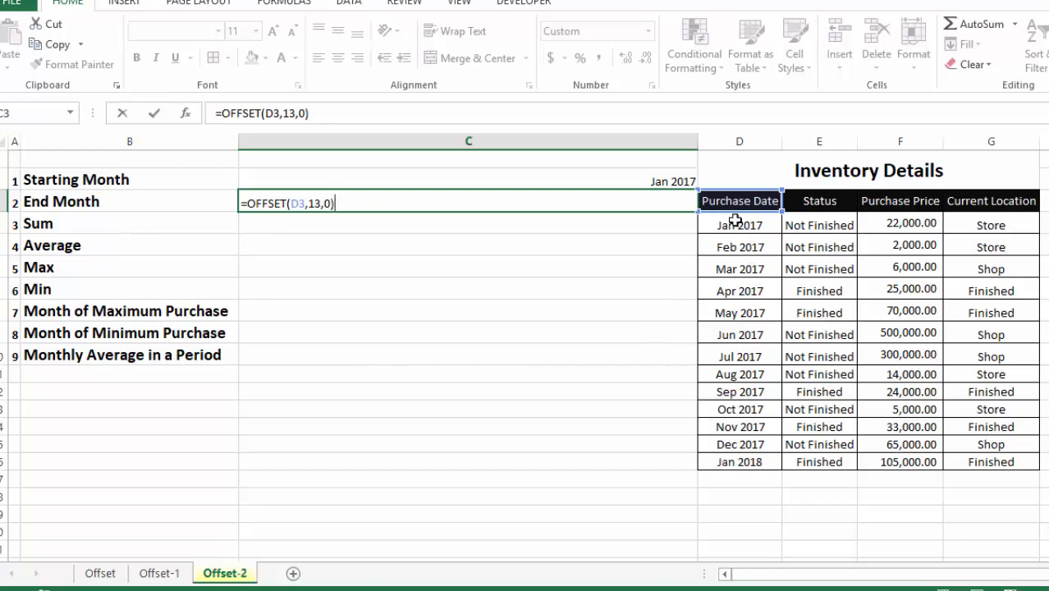
key("Return")
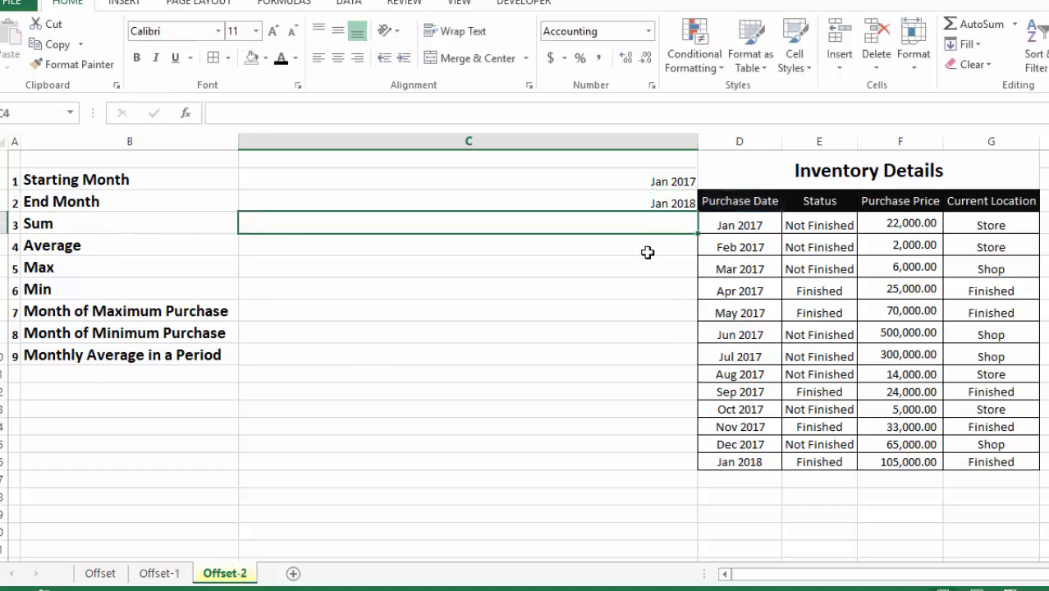
Compare the End Month and Starting Month results with the last and first dates in the inventory table
left_click(653, 203)
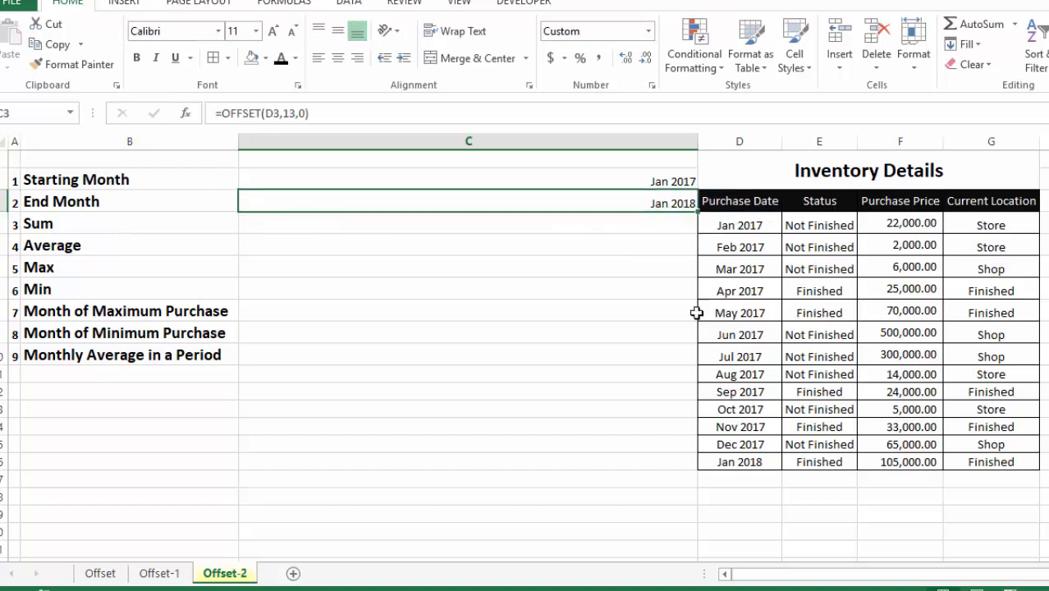
left_click(740, 465)
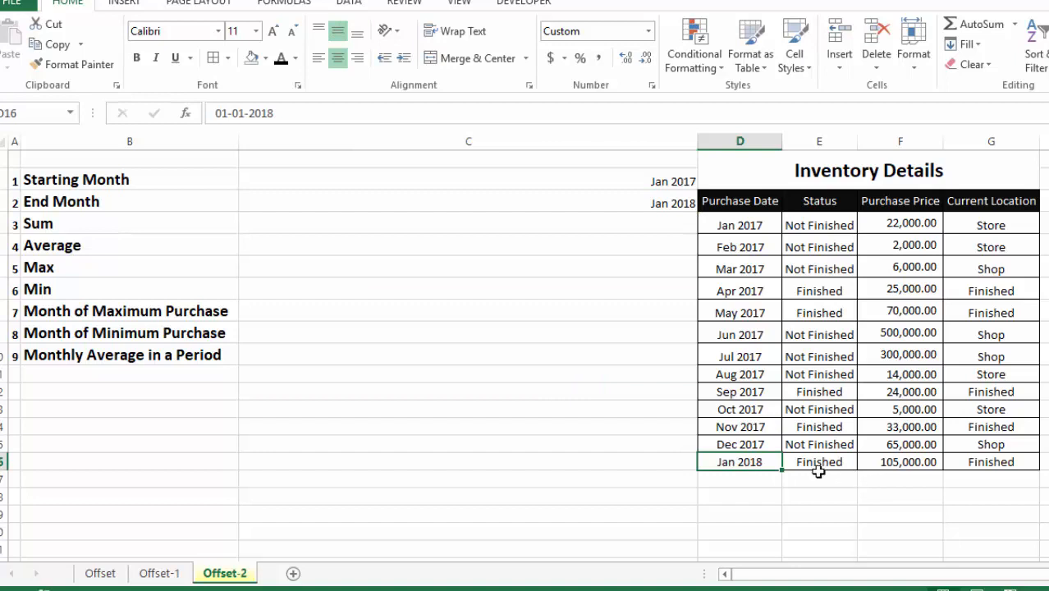
left_click(714, 476)
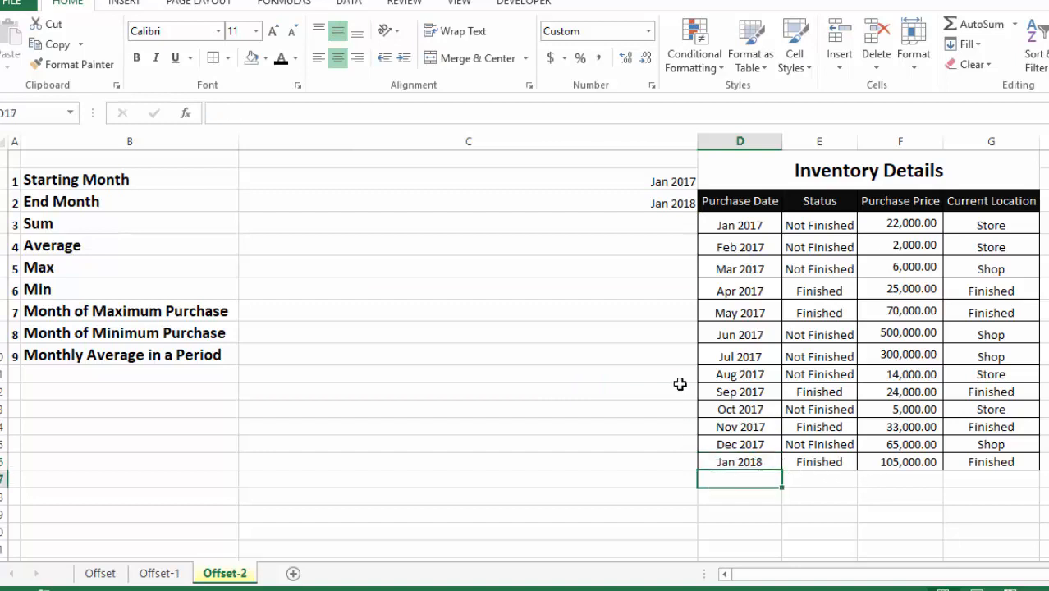
left_click(406, 165)
left_click(464, 179)
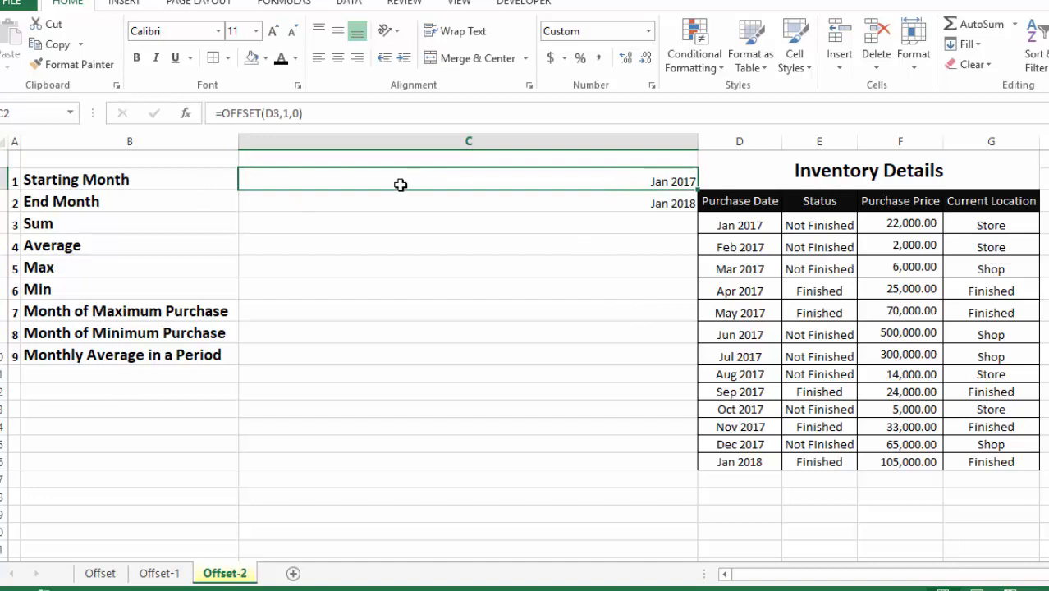
left_click(724, 222)
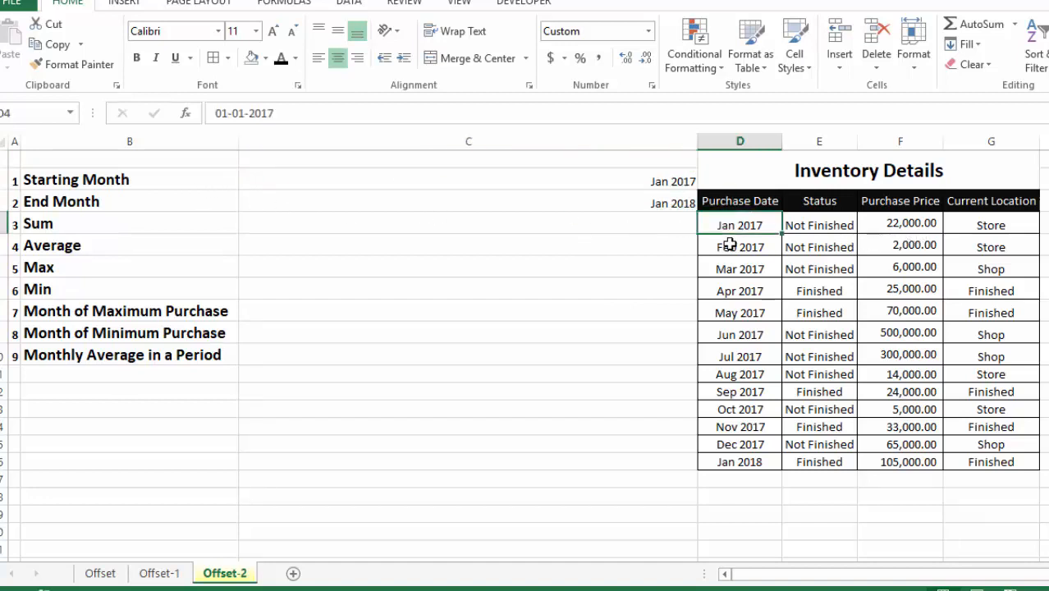
Examine the empty rows below the last purchase date and the fixed row offset in the End Month formula
left_click(645, 207)
left_click(667, 297)
left_click(739, 483)
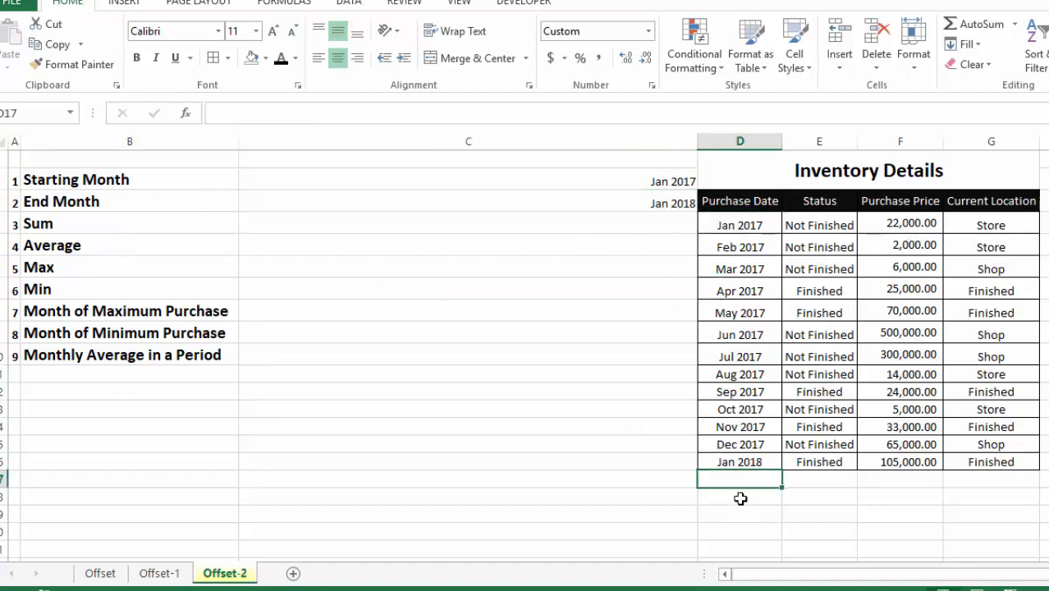
left_click(741, 498)
left_click(742, 529)
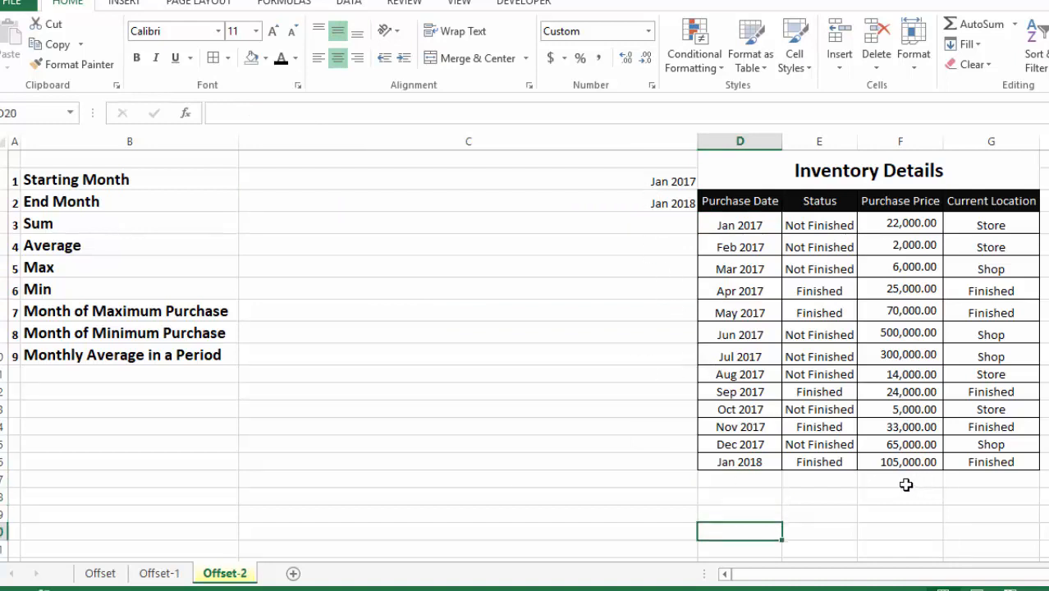
left_click(761, 482)
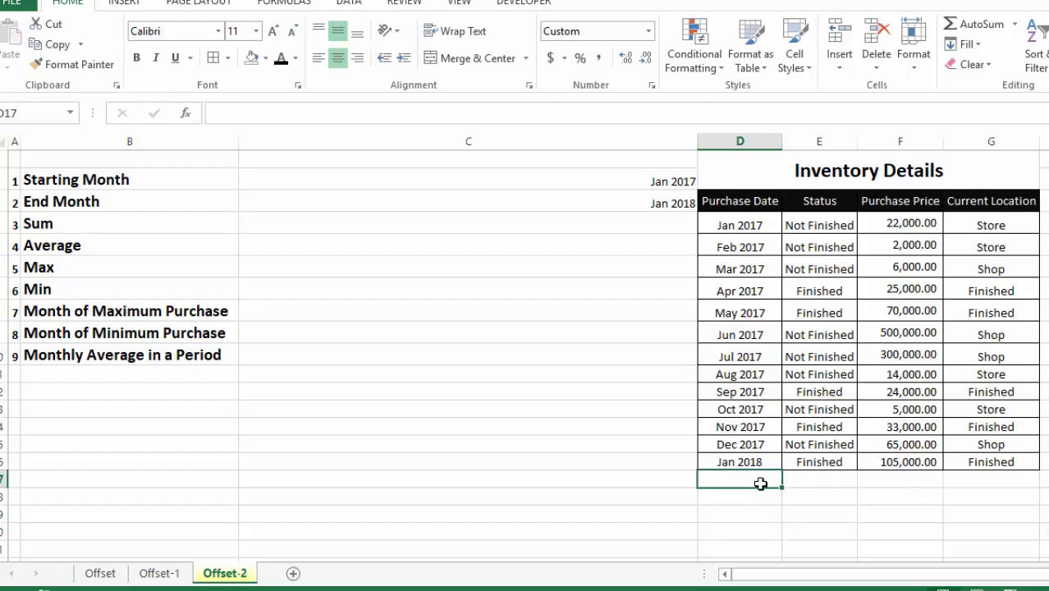
left_click(743, 501)
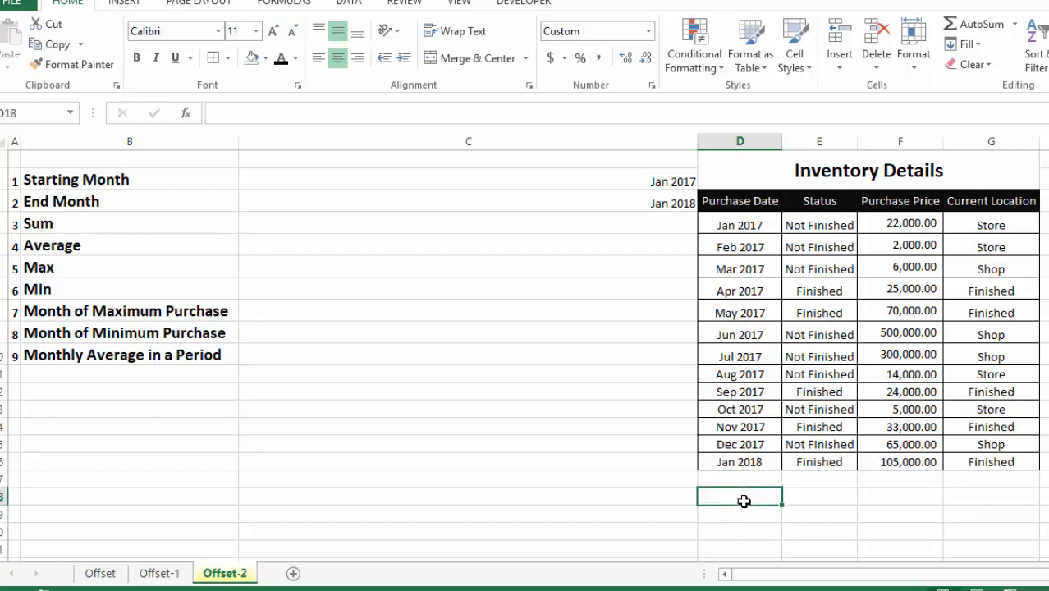
left_click(752, 532)
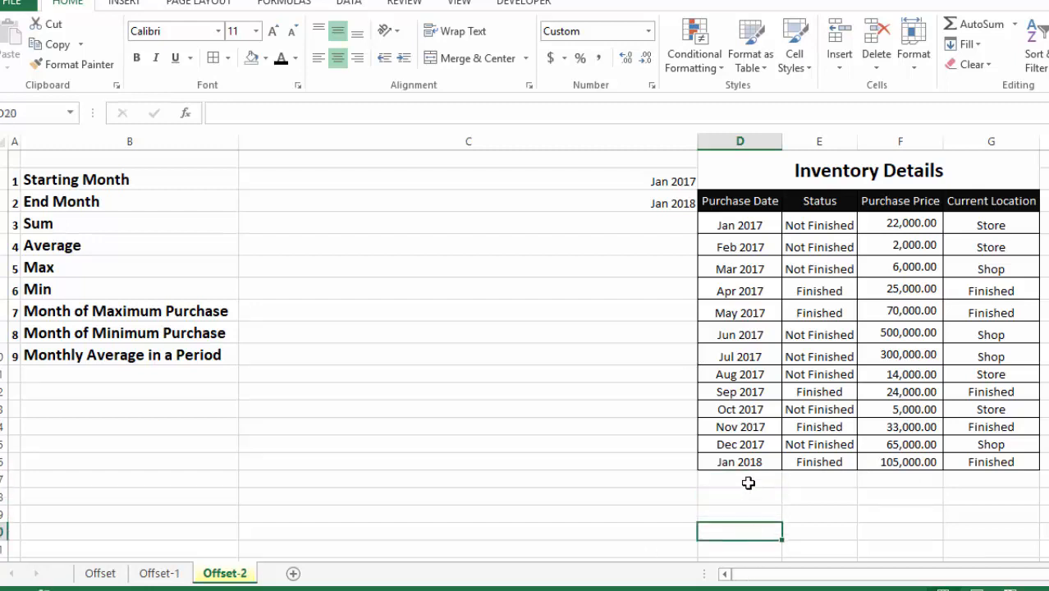
left_click(620, 203)
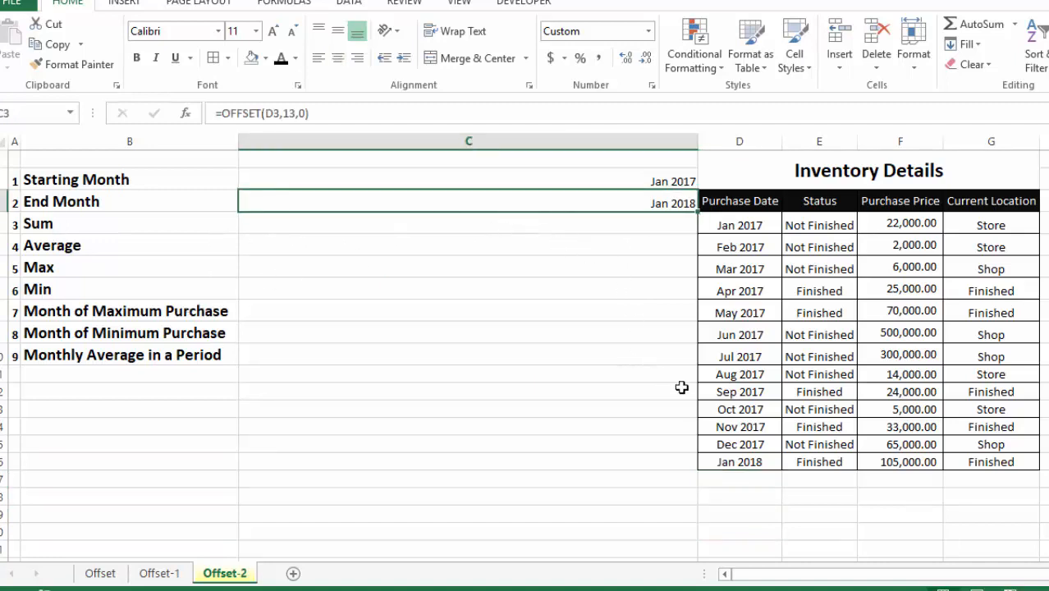
Add Feb 2018 in D17 below the last purchase date, and check whether the End Month in C3 updates
left_click(744, 479)
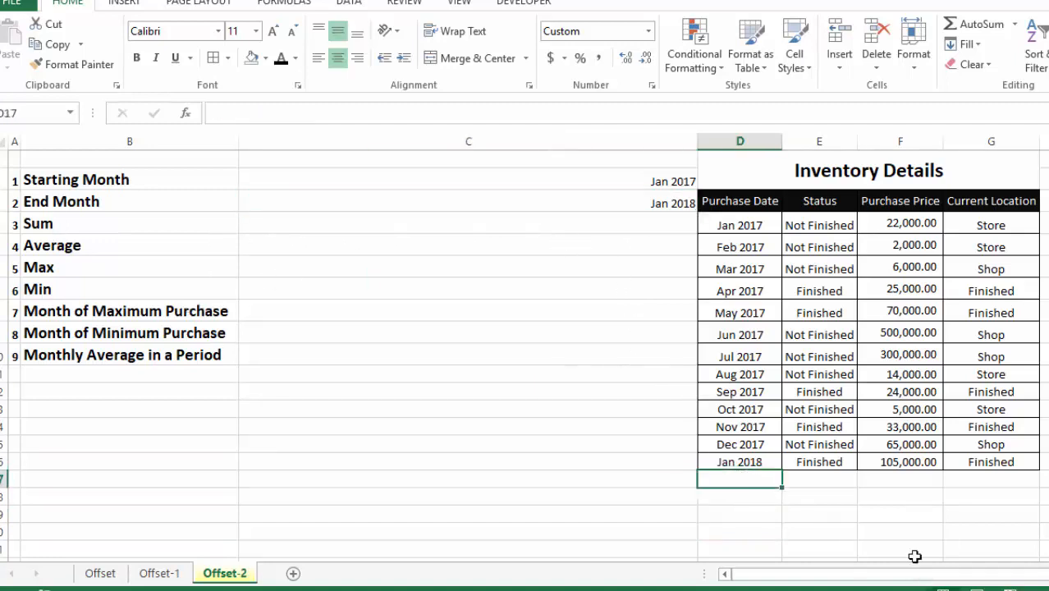
type("Feb 2018")
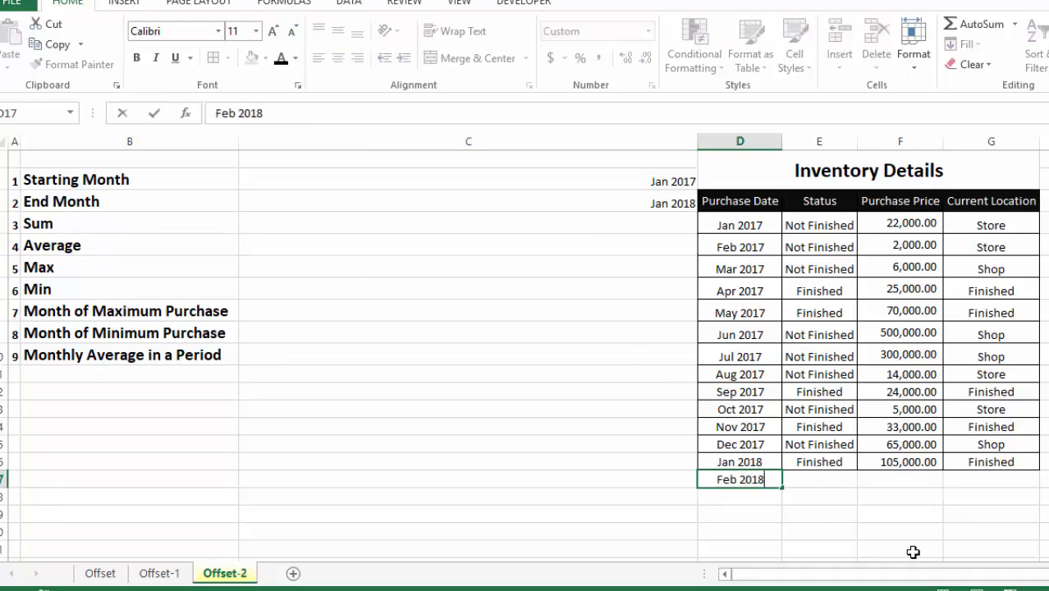
key("Return")
left_click(644, 215)
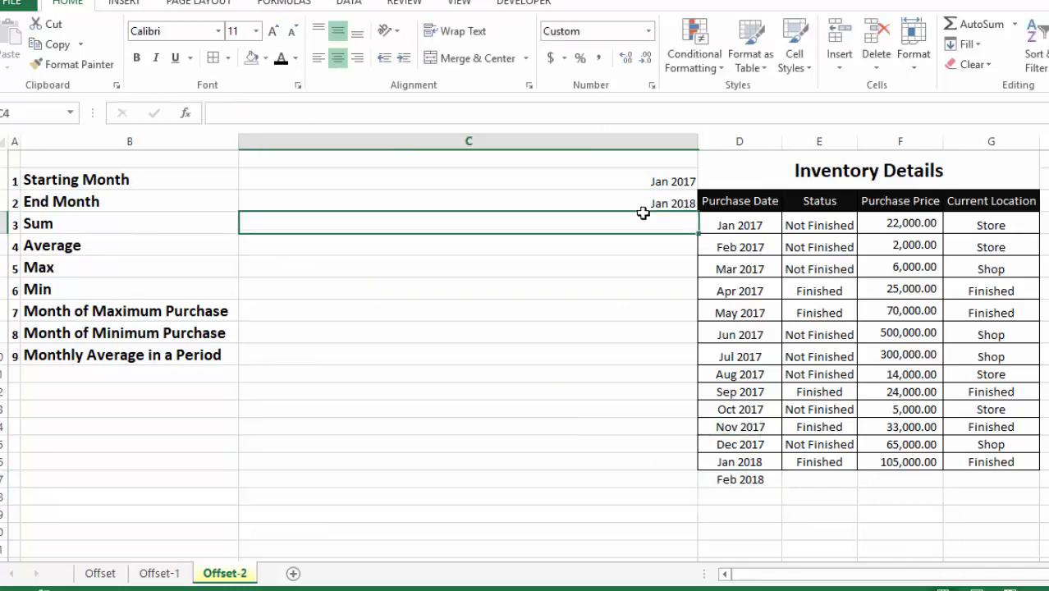
left_click(642, 202)
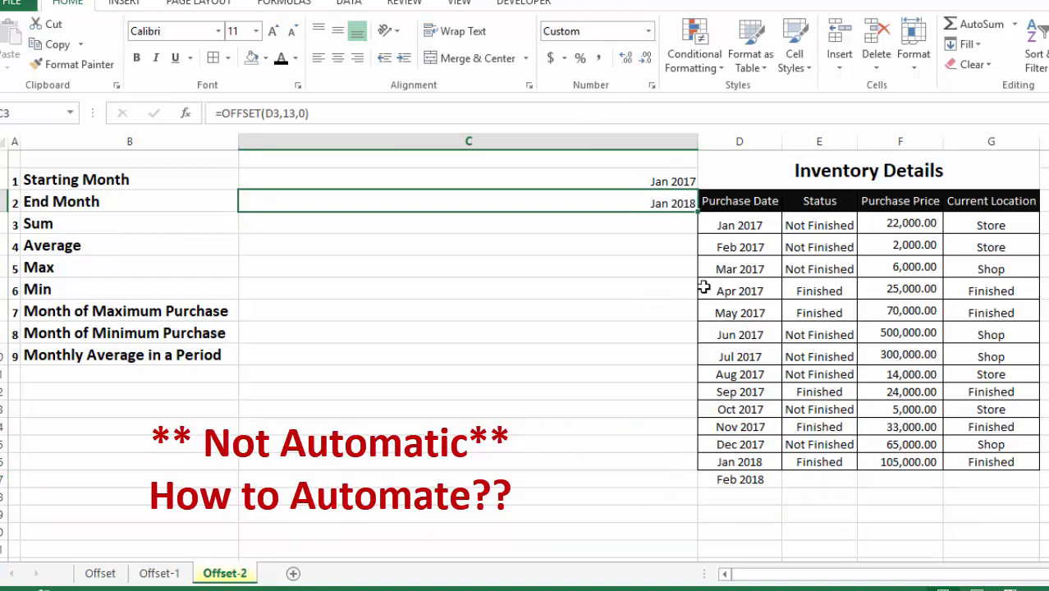
left_click(744, 511)
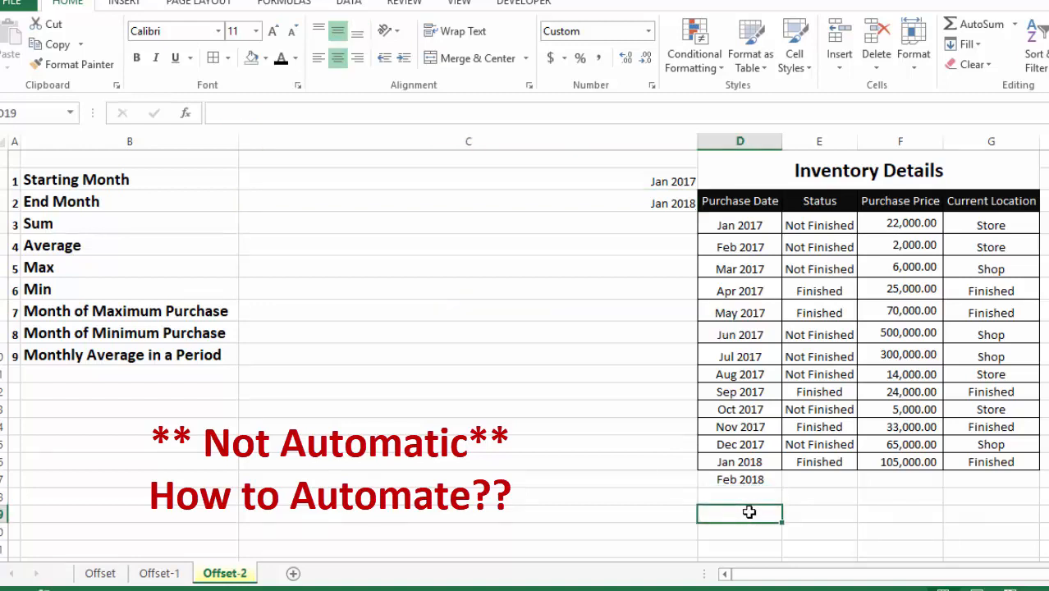
Replace the fixed row offset 13 in the End Month formula in C3 with a COUNT function
left_click(652, 202)
double_click(374, 205)
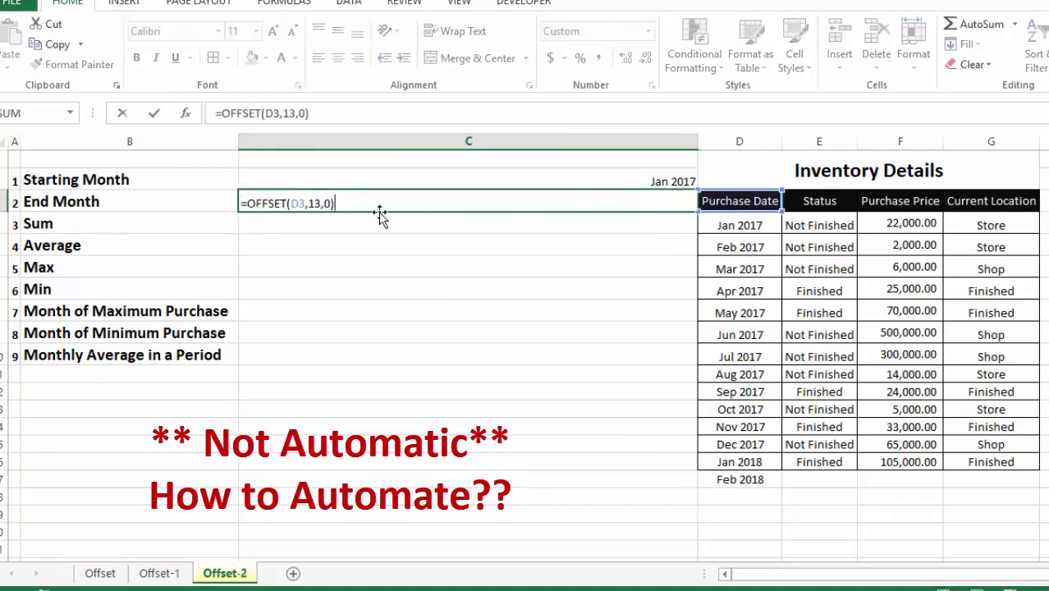
left_click(322, 203)
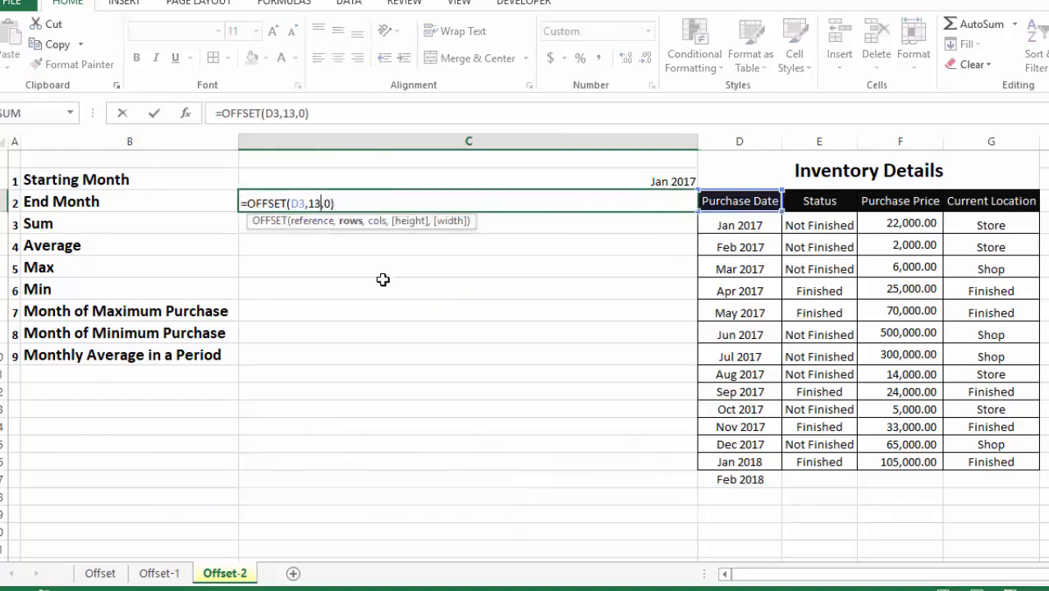
key("BackSpace")
key("BackSpace")
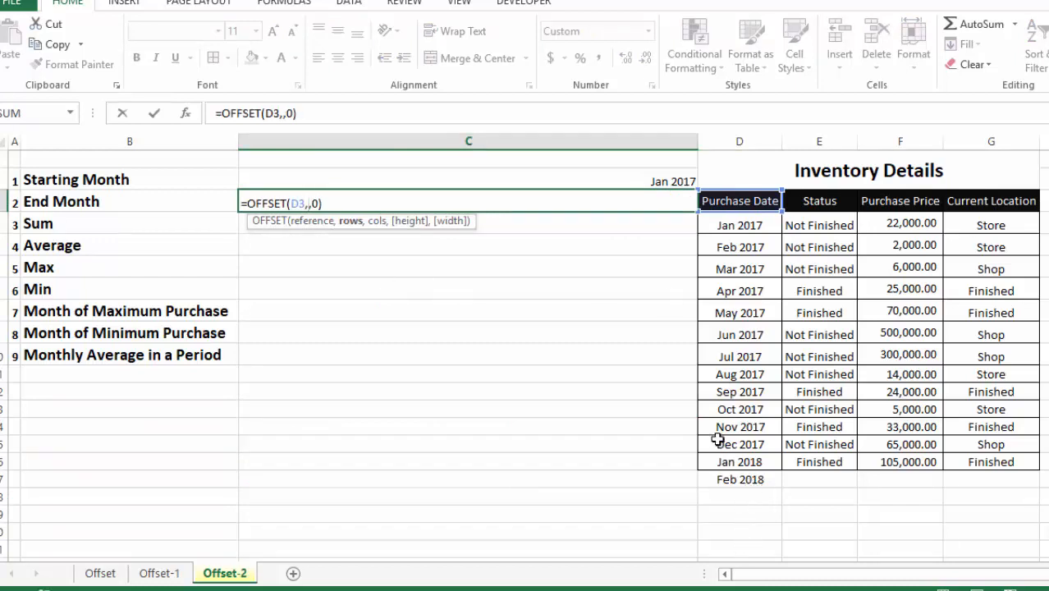
type("count")
key("Tab")
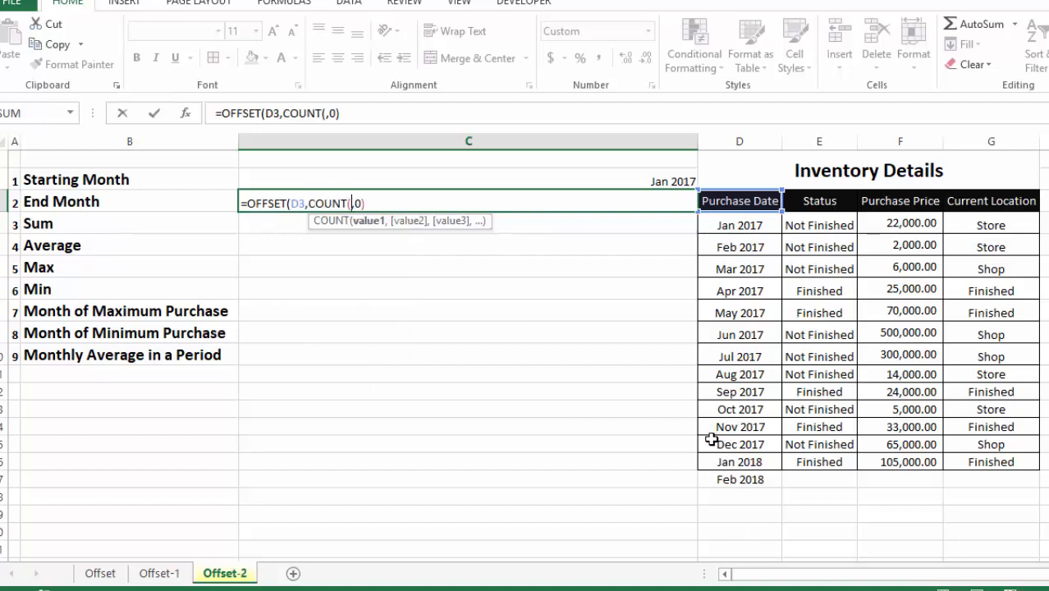
Make COUNT cover D4:D50 and enter the End Month formula as =OFFSET(D3,COUNT(D4:D50),0)
left_click_drag(718, 223, 731, 481)
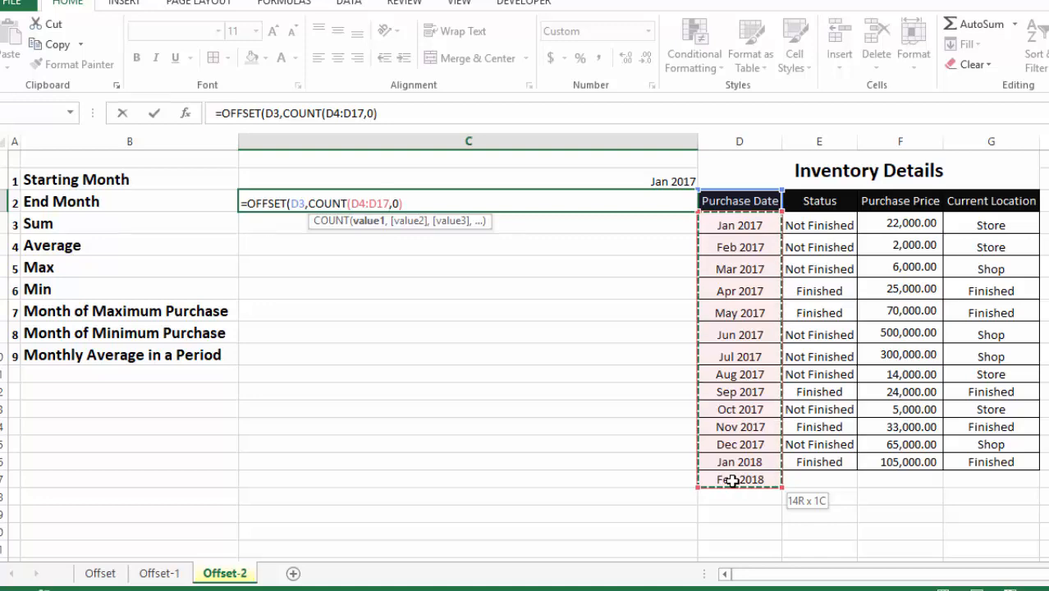
left_click_drag(731, 481, 750, 521)
scroll(619, 199, "up", 15)
scroll(619, 198, "up", 2)
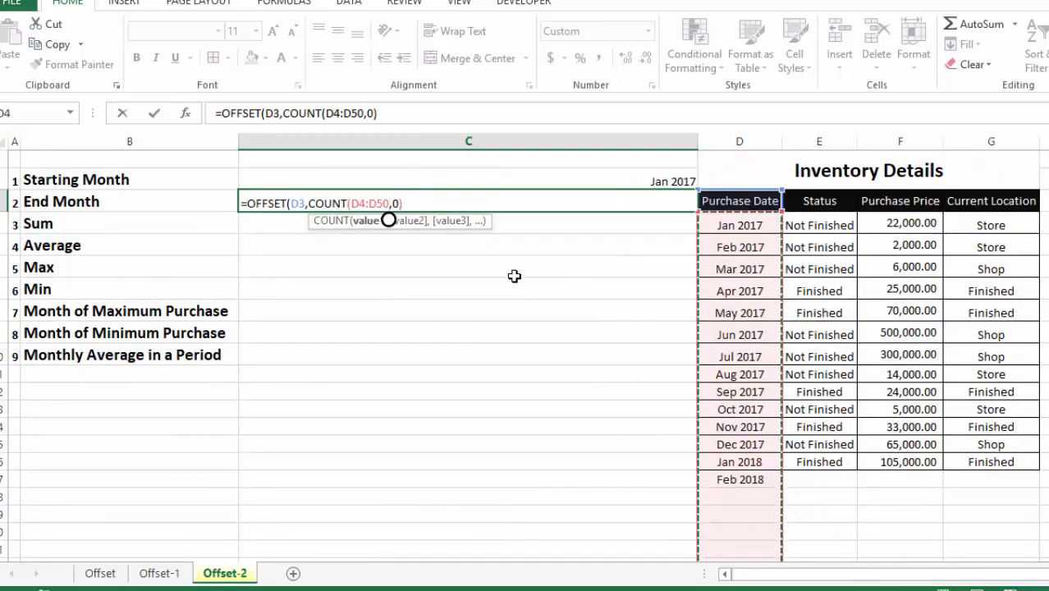
type(")")
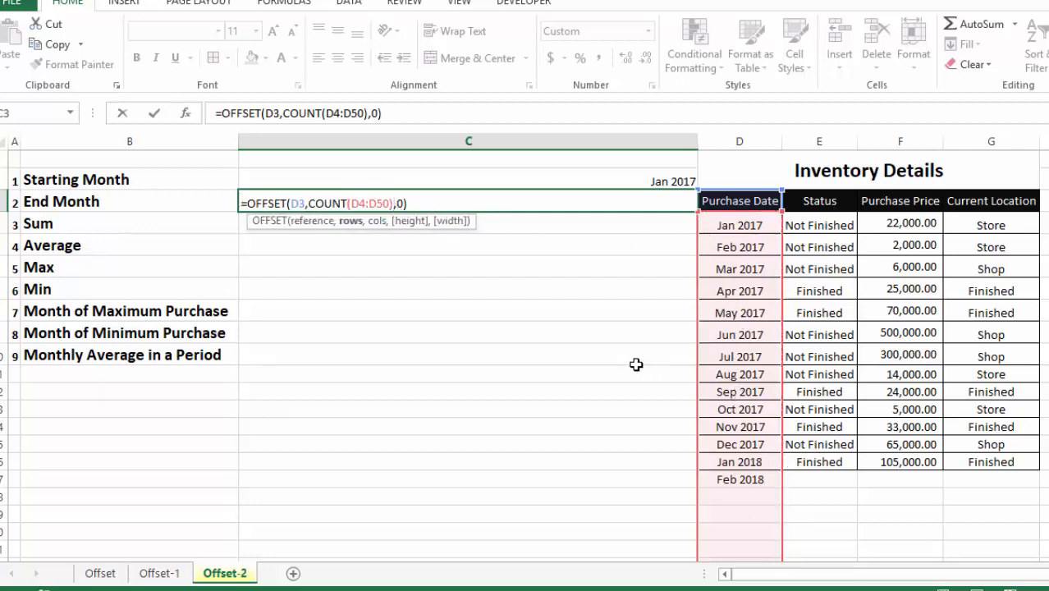
key("Return")
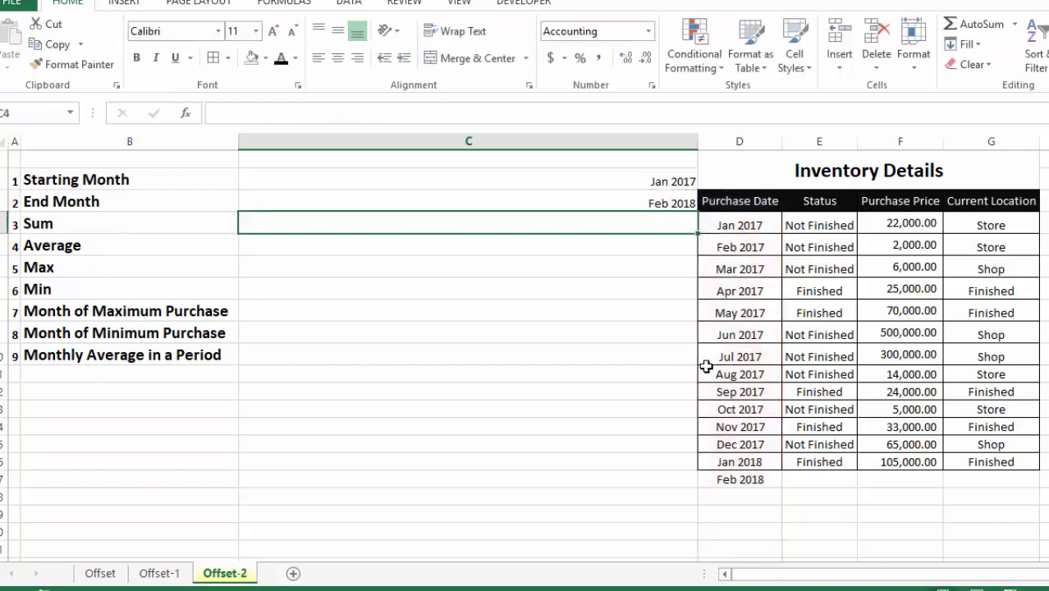
Add Mar 2018 in D18 below Feb 2018, and check whether the End Month in C3 updates
left_click(750, 484)
key("Down")
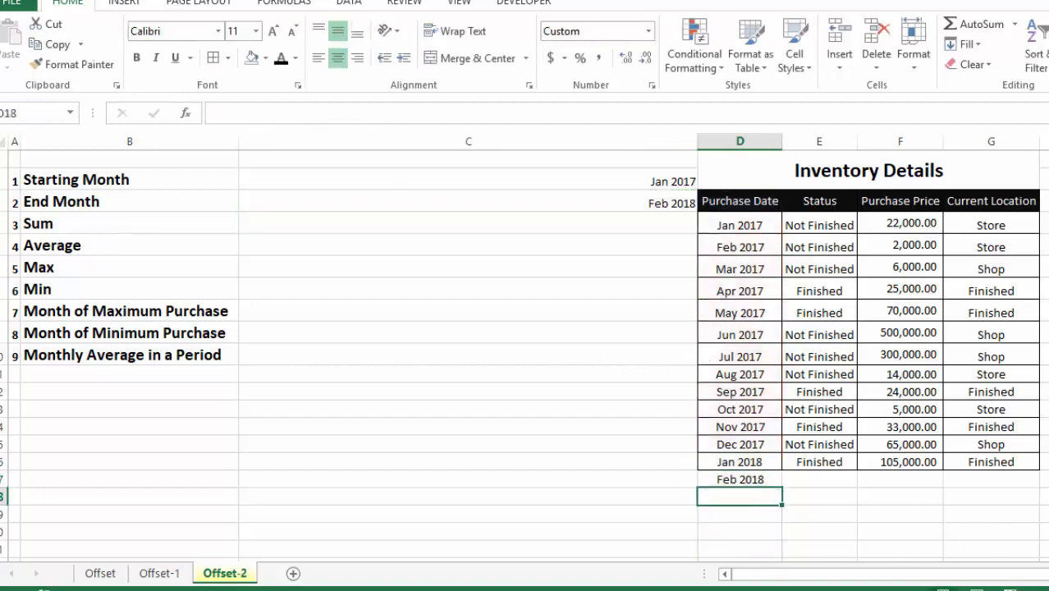
type("Mar")
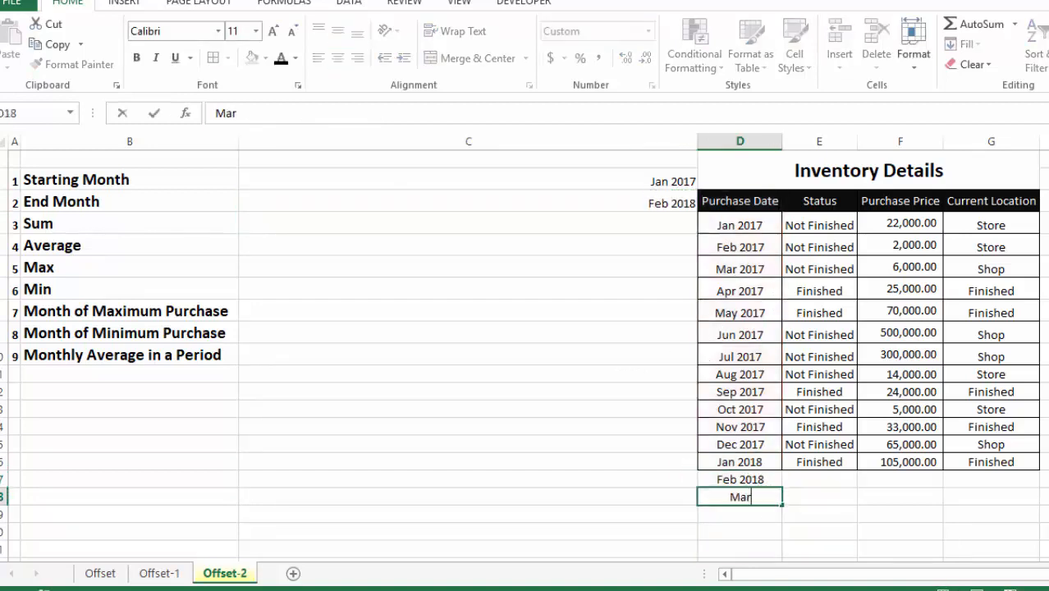
type(" 2018")
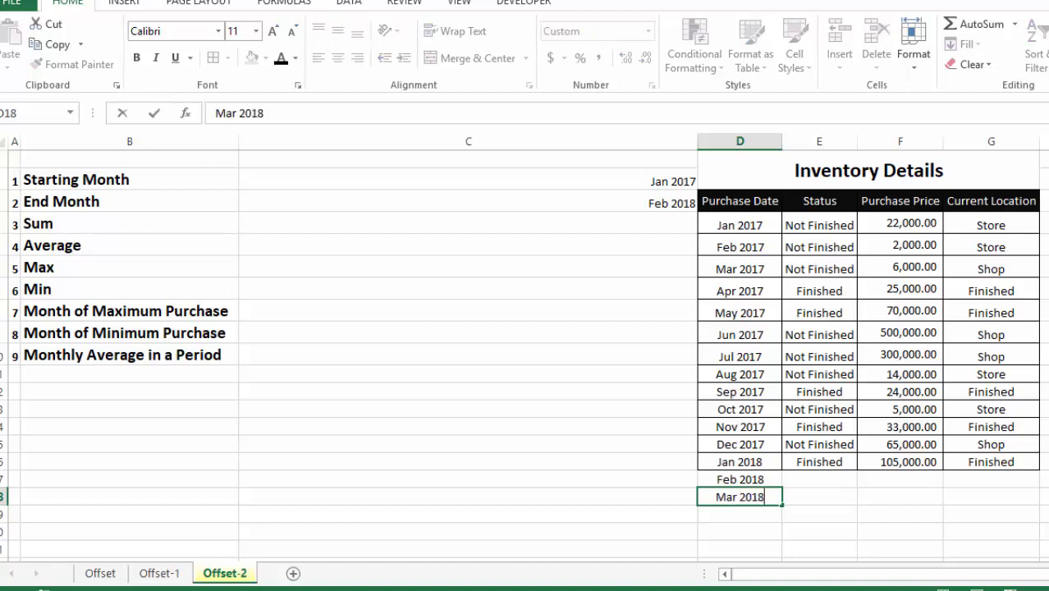
key("Return")
left_click(658, 208)
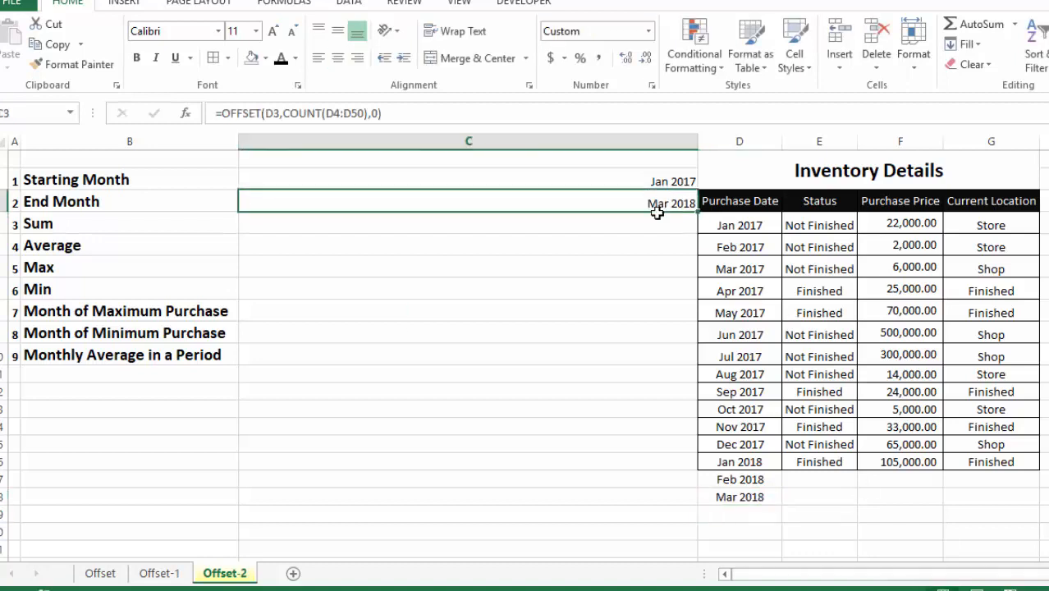
Examine the Sum row and the Purchase Price values it must total, including the empty cells below them
left_click(741, 478)
left_click_drag(84, 221, 385, 234)
left_click(398, 223)
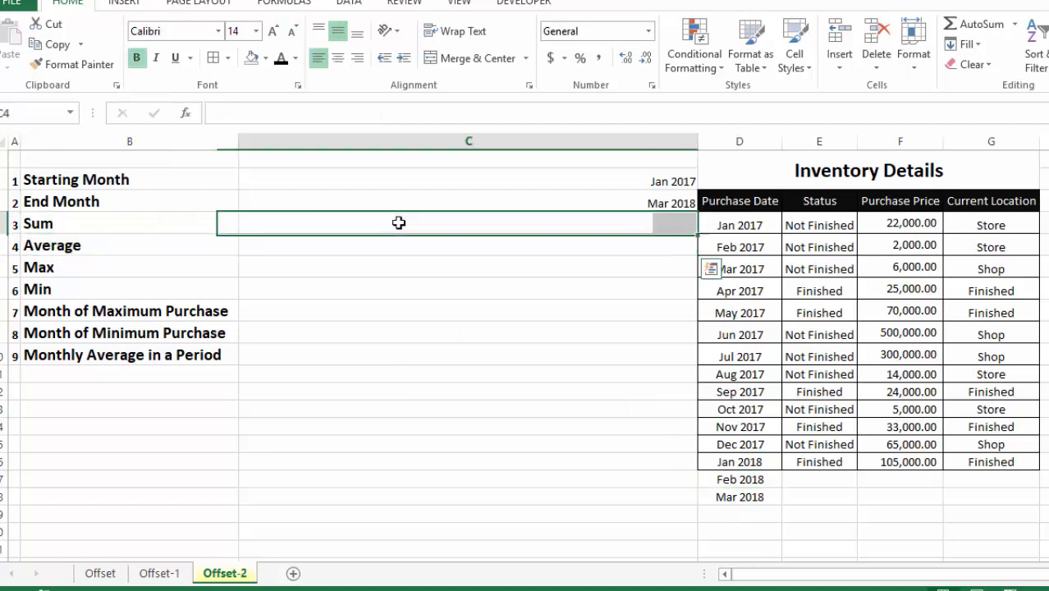
left_click_drag(898, 225, 891, 473)
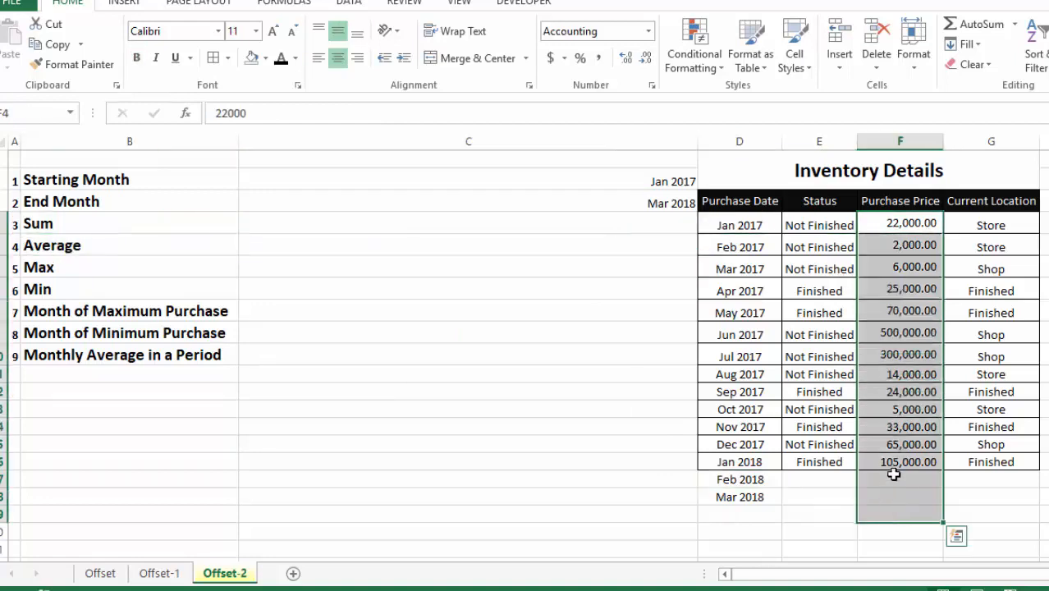
left_click(891, 480)
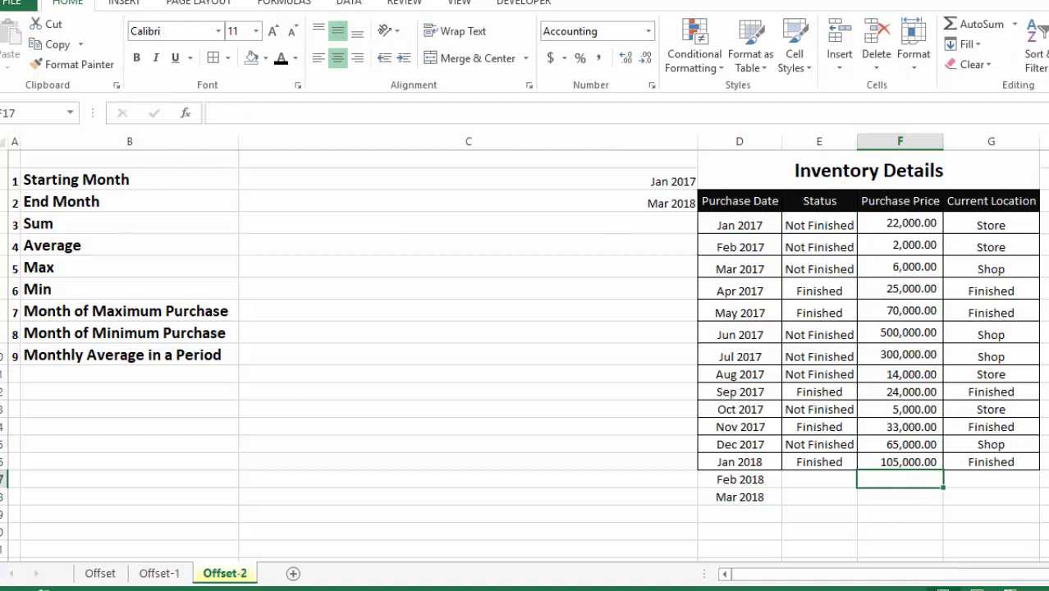
left_click_drag(909, 235, 885, 466)
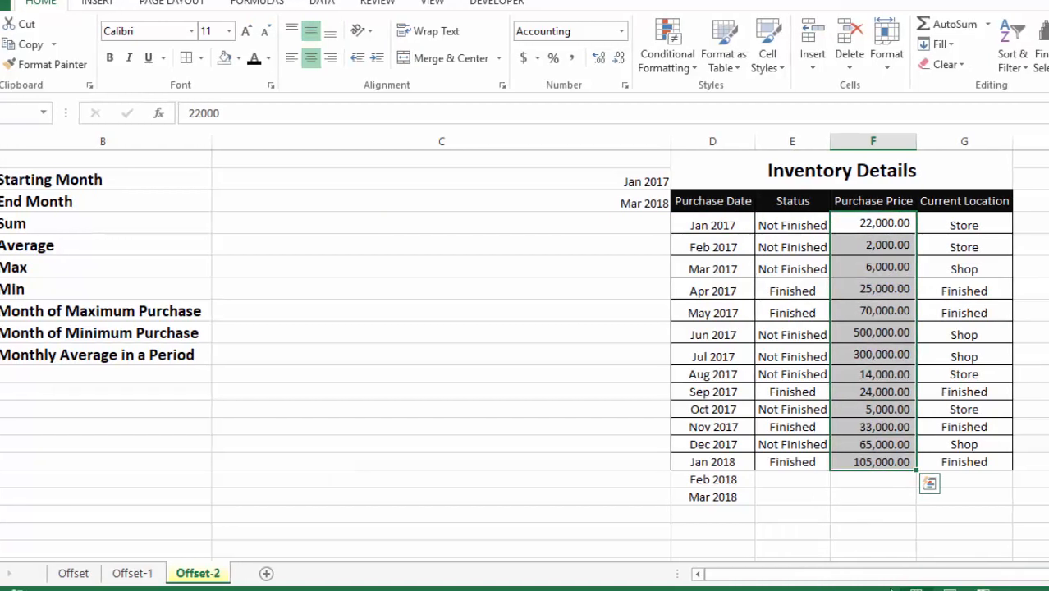
Enter =SUM(F4:F16) in H7 beside the inventory table, and review the formula's fixed range
left_click(1048, 293)
type("=sum")
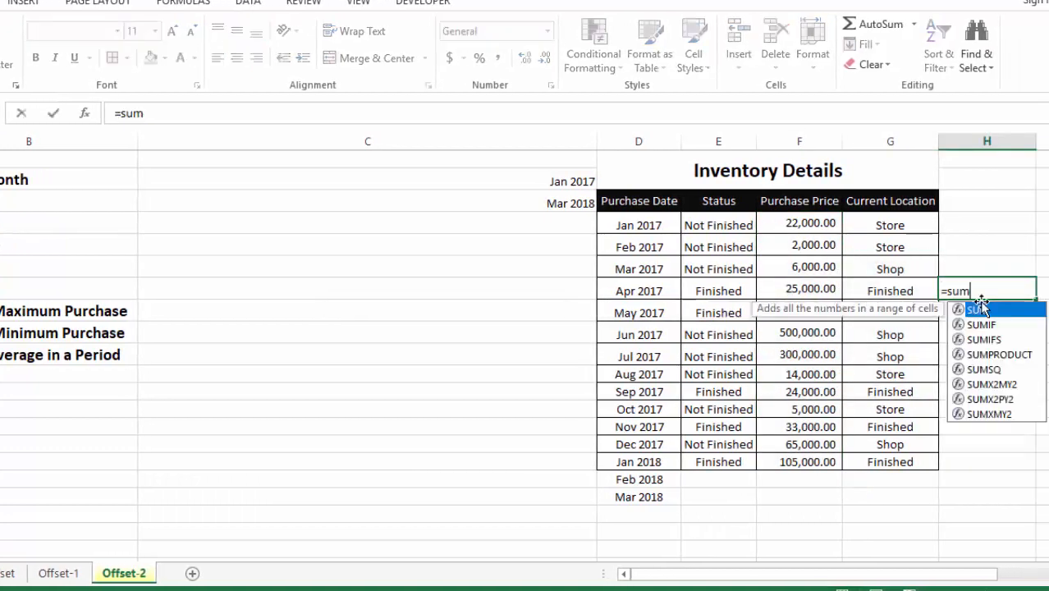
key("Tab")
left_click_drag(801, 223, 796, 464)
type(")")
key("Return")
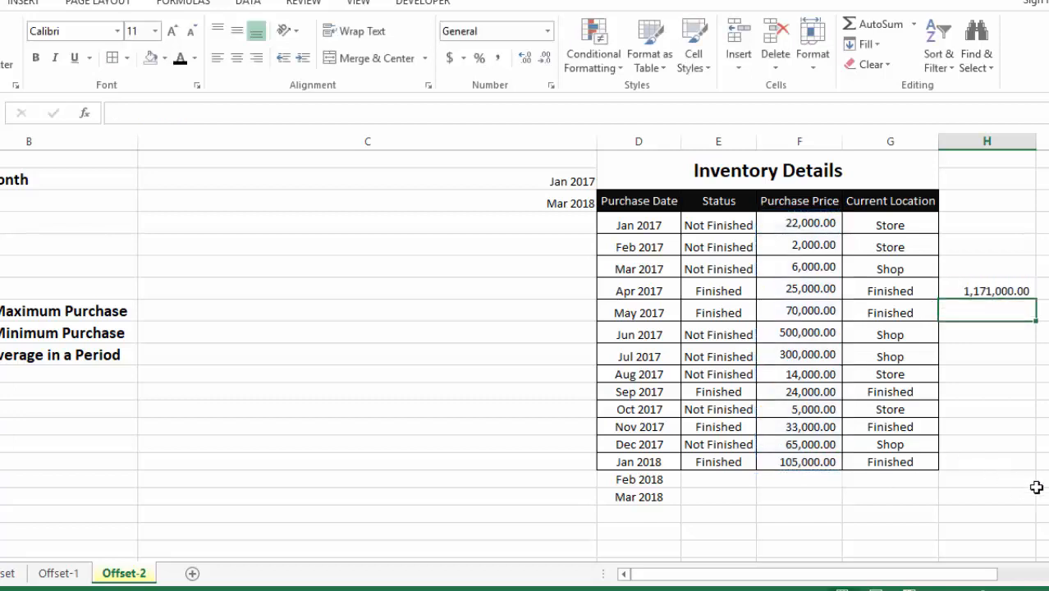
left_click(1007, 289)
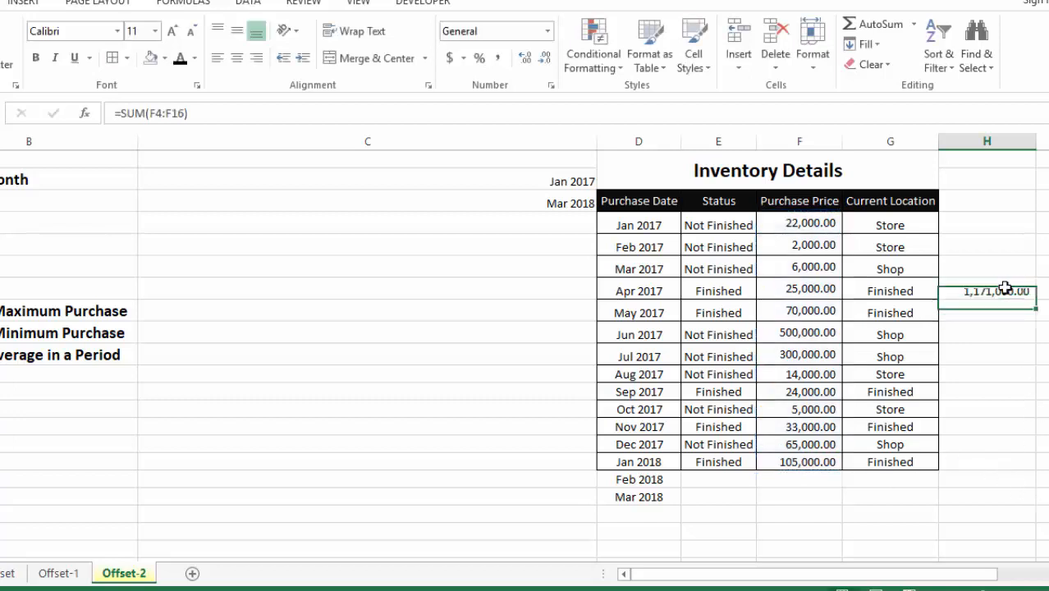
Examine the empty Purchase Price cells below Jan 2018 that the Sum formula has to include as entries are added
left_click(809, 479)
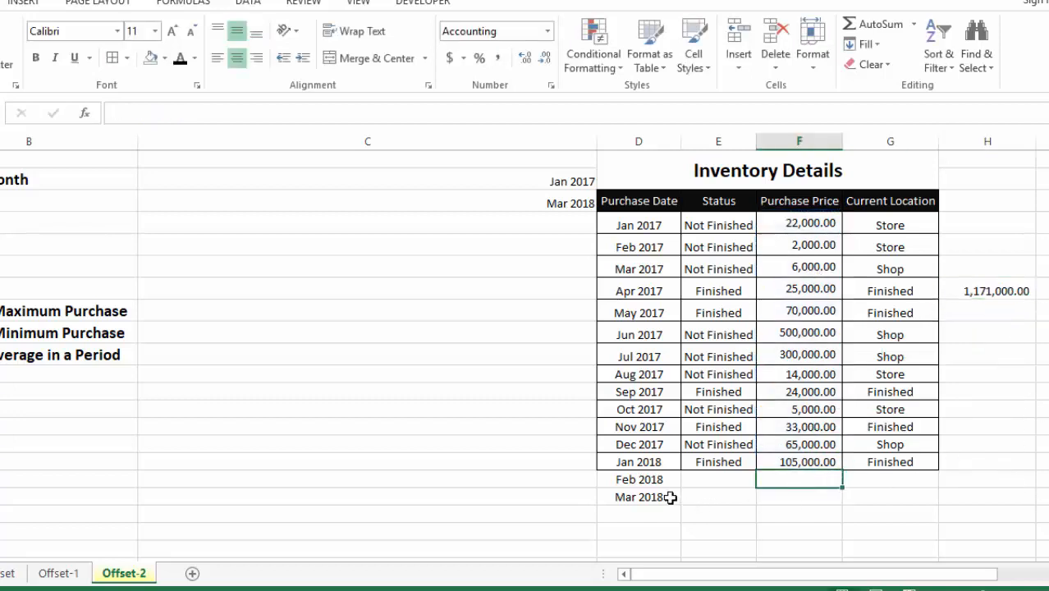
left_click_drag(791, 236, 807, 479)
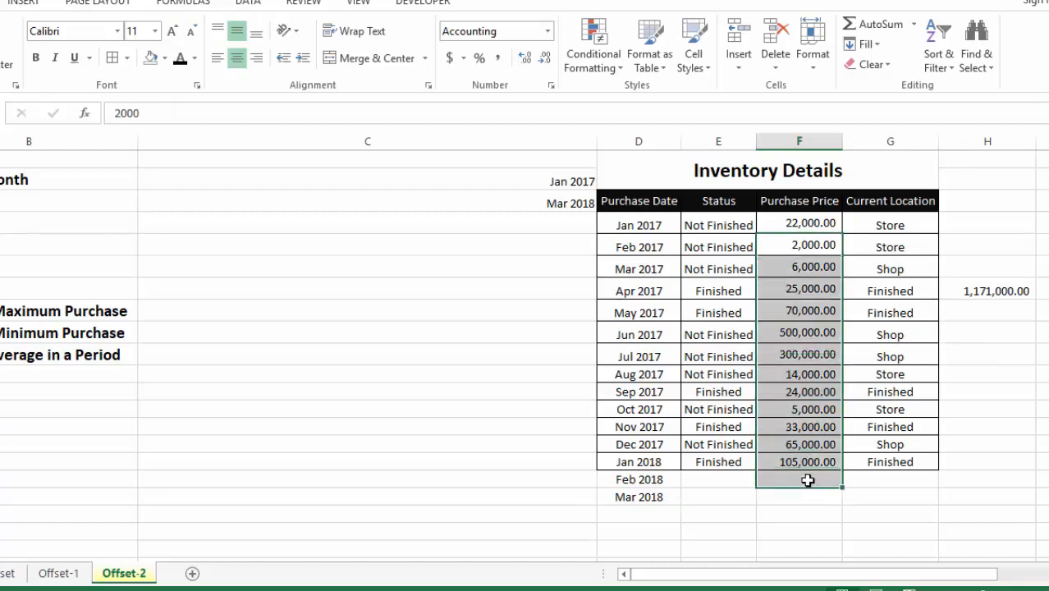
left_click(808, 480)
left_click(807, 493)
left_click(804, 517)
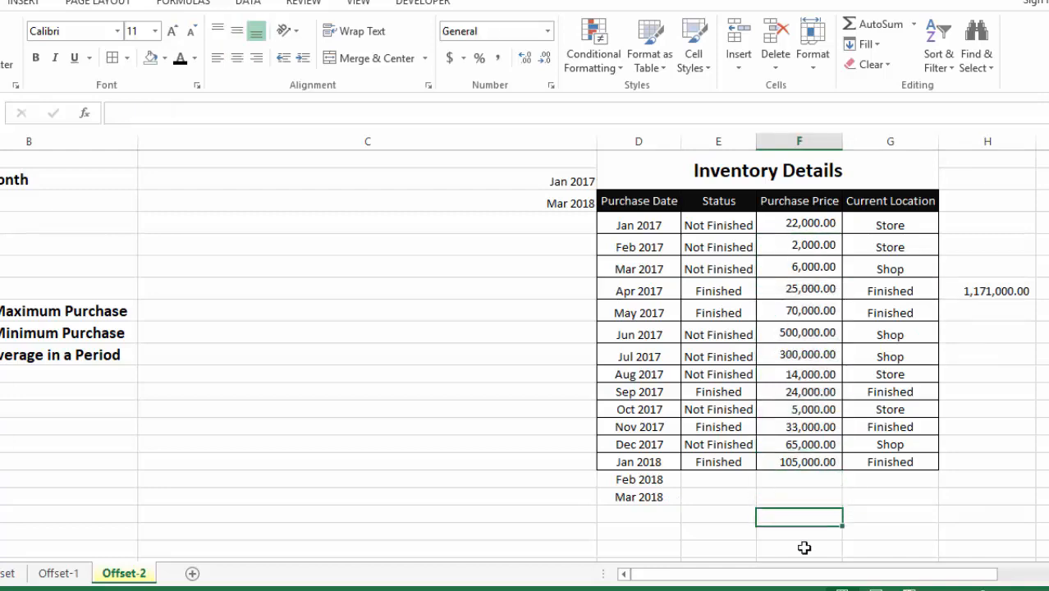
left_click(804, 548)
left_click(800, 496)
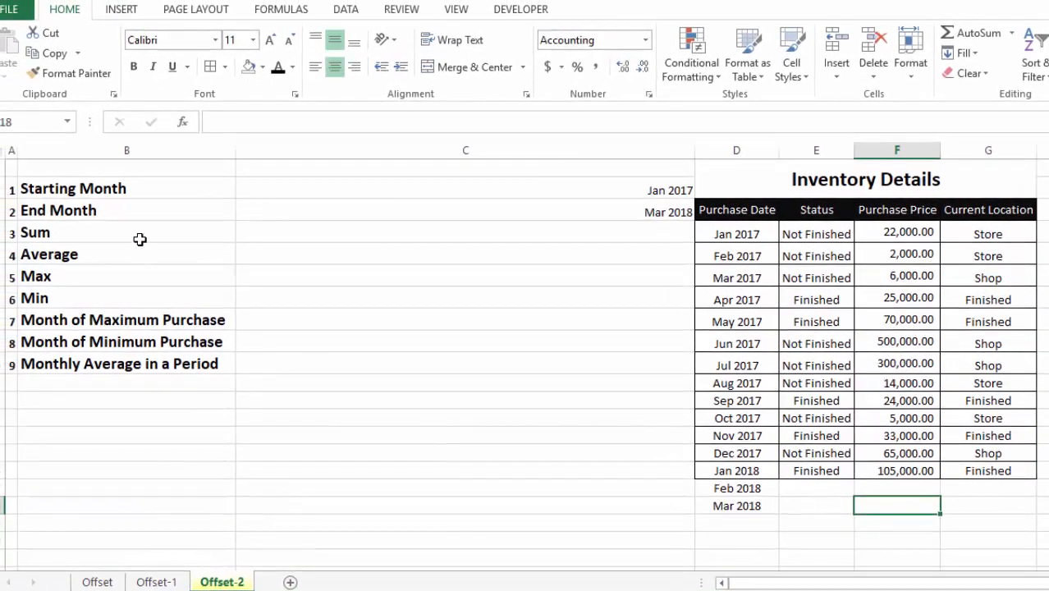
left_click(140, 239)
left_click(368, 233)
left_click(900, 524)
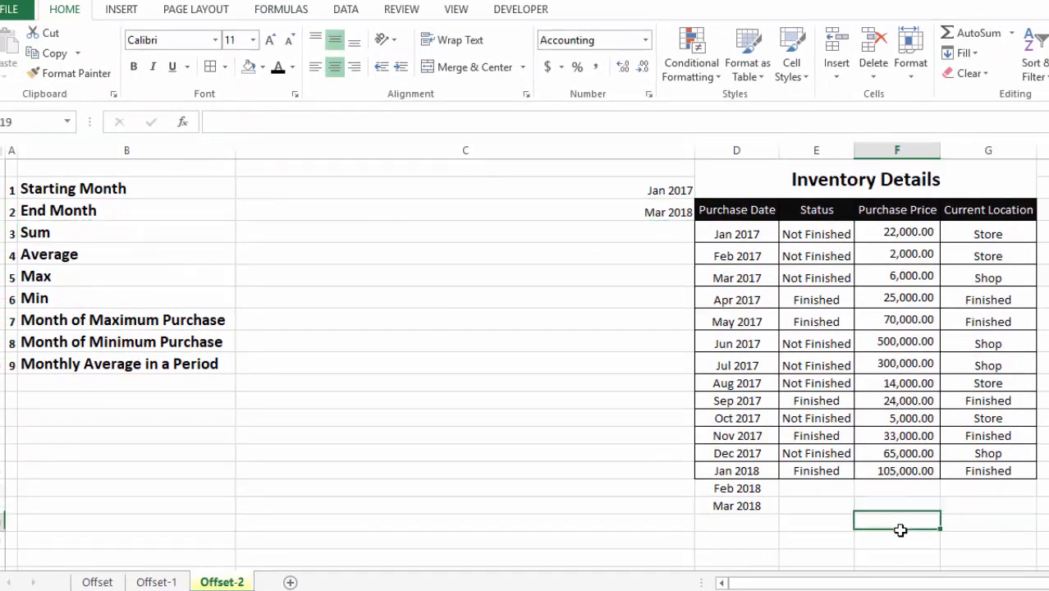
left_click(900, 551)
left_click(888, 507)
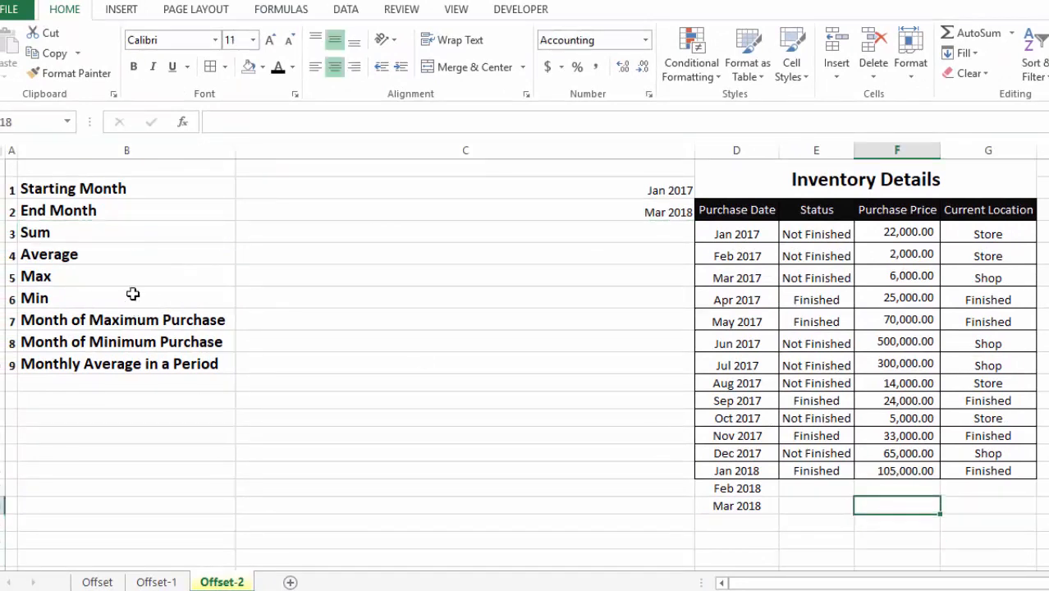
Begin the Sum formula in C4 with =SUM(OFFSET(F3,1,0, using the Purchase Price header as reference
double_click(353, 230)
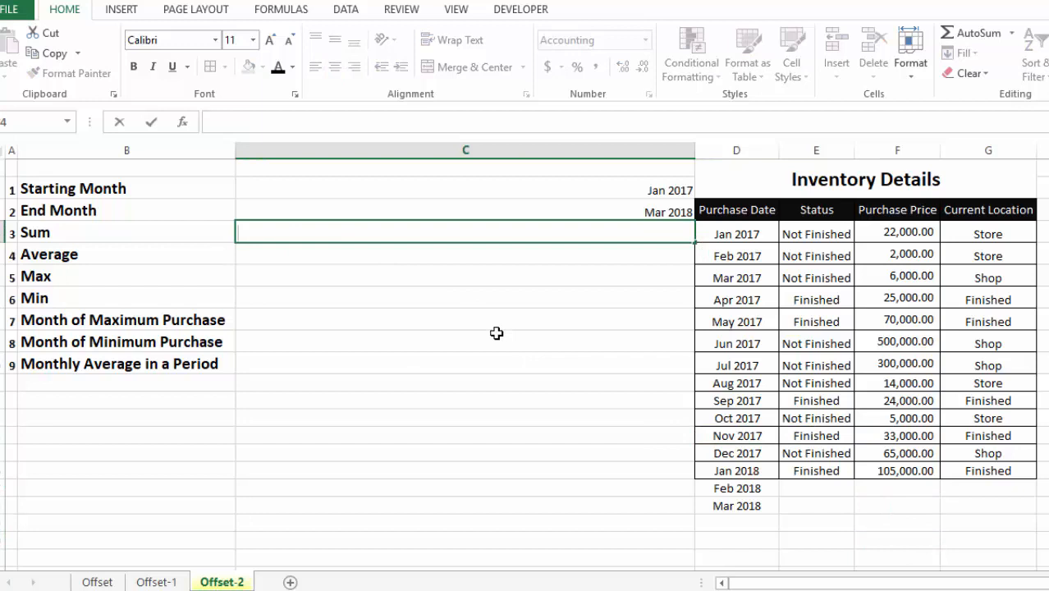
type("=SUM(")
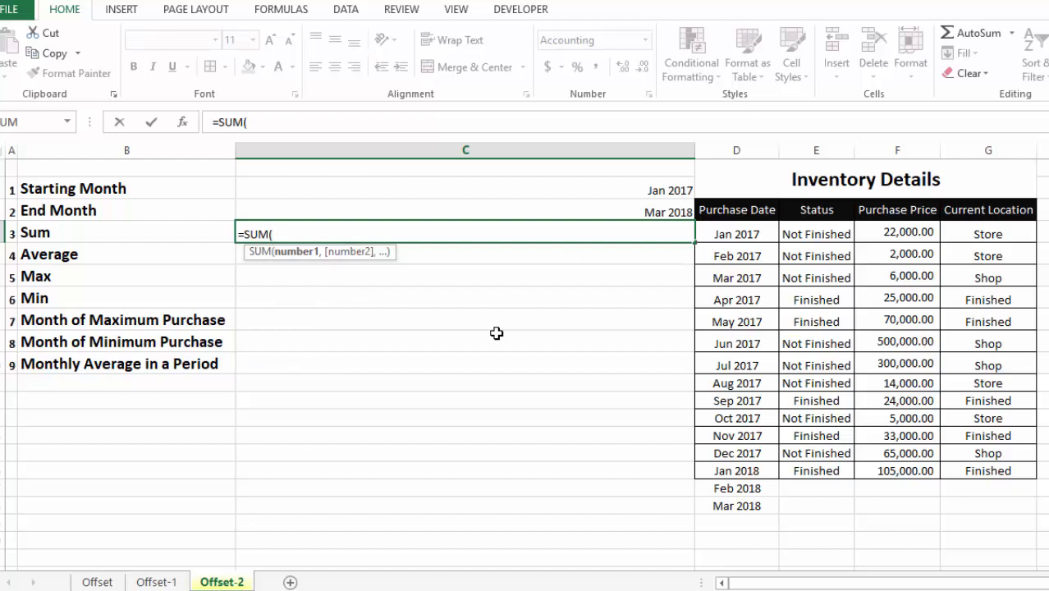
type("offset")
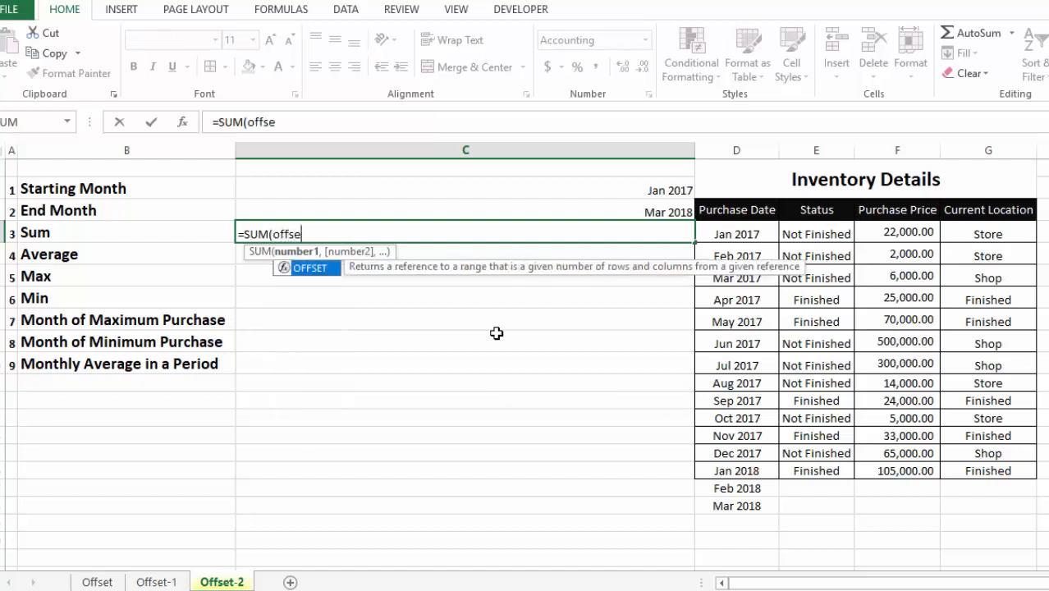
key("Tab")
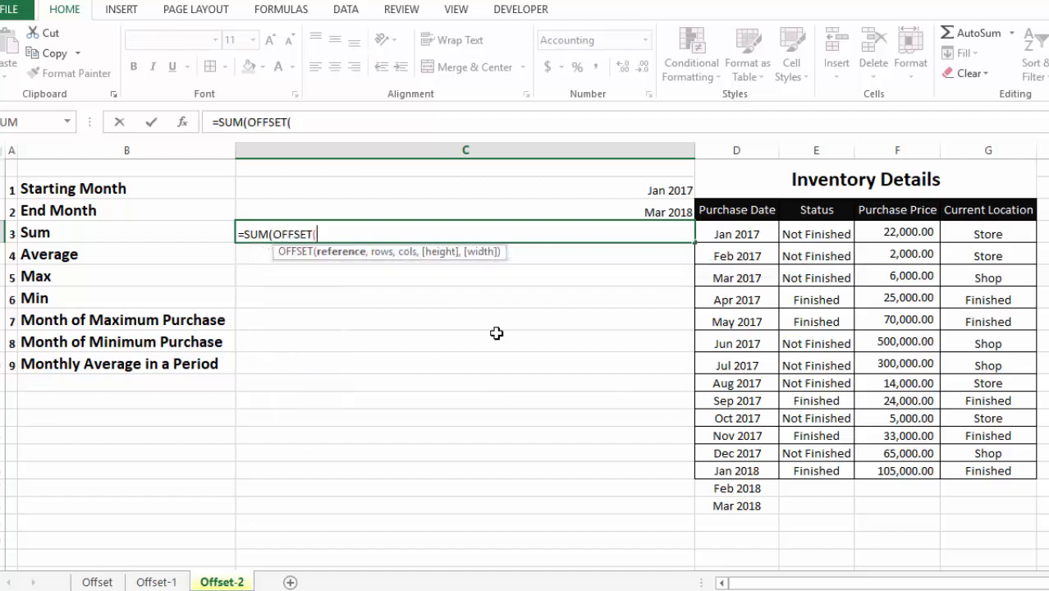
left_click(907, 220)
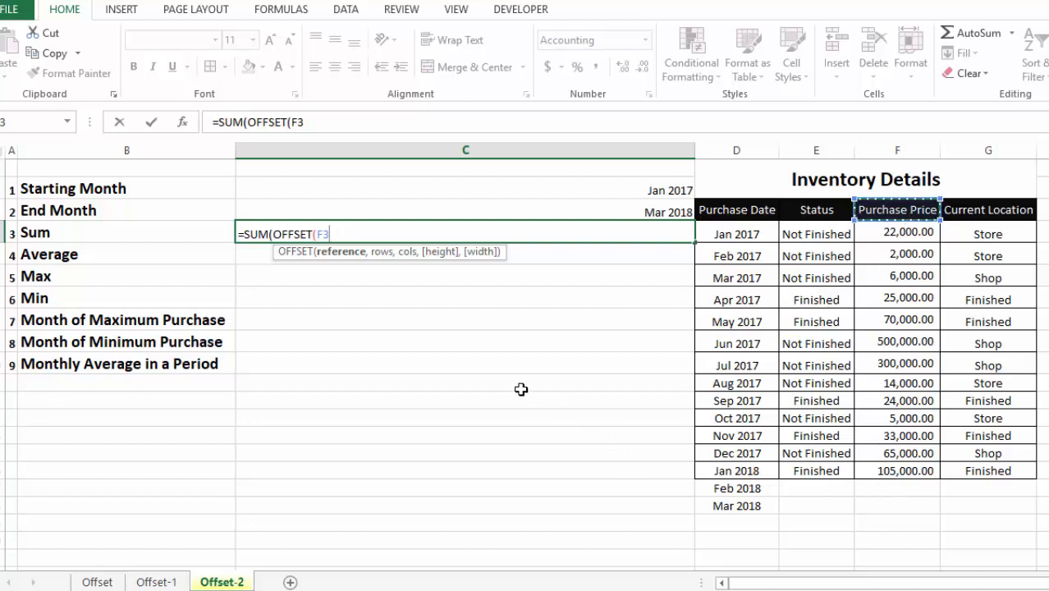
type(",")
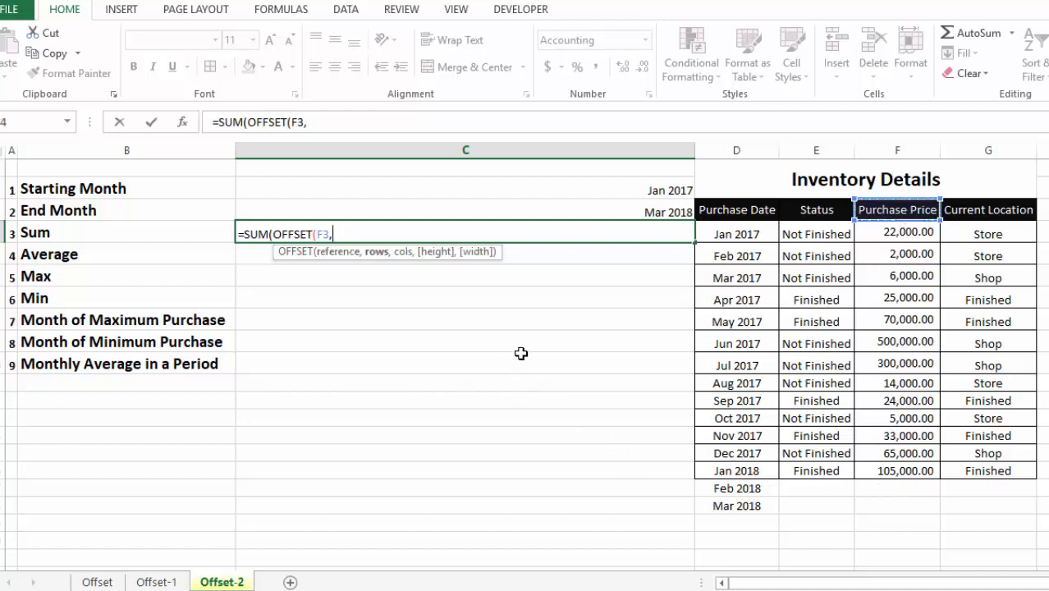
type("1")
type(",")
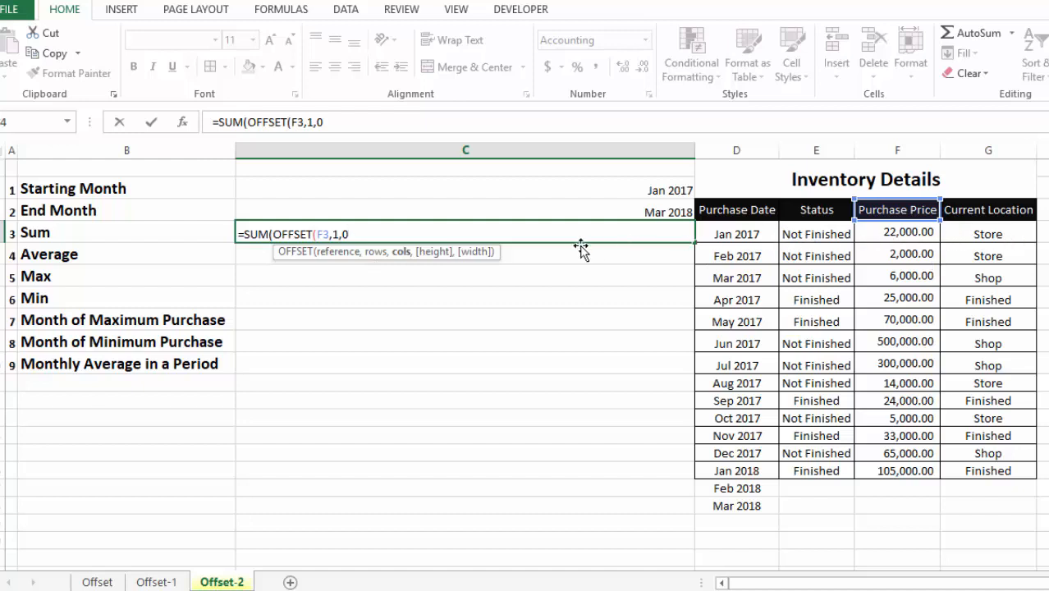
type("0,")
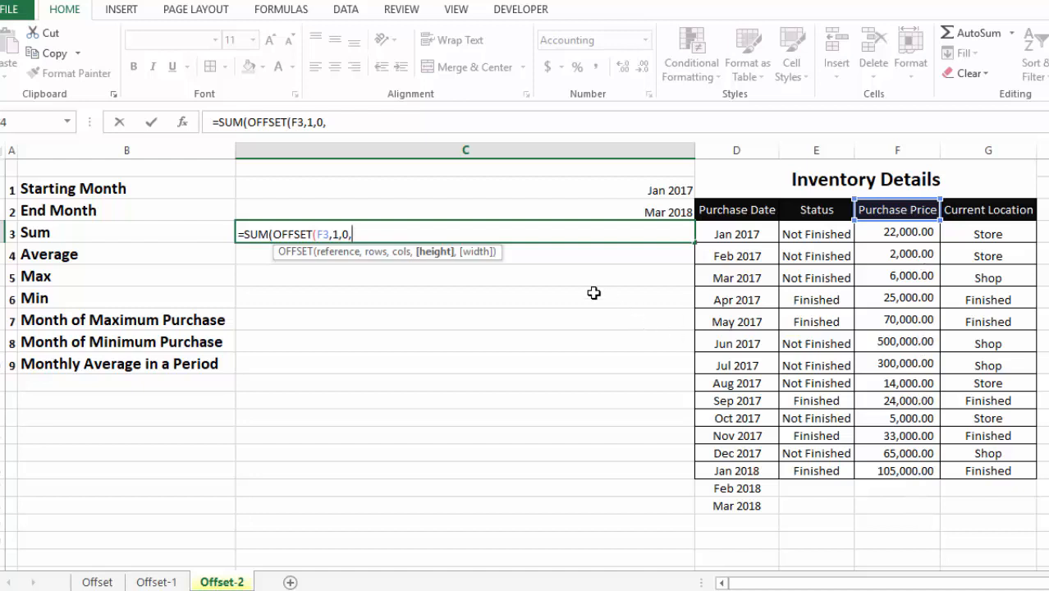
Add COUNT over the Purchase Price range F4:F50 as the OFFSET height argument in the C4 Sum formula
type("ount")
key("Tab")
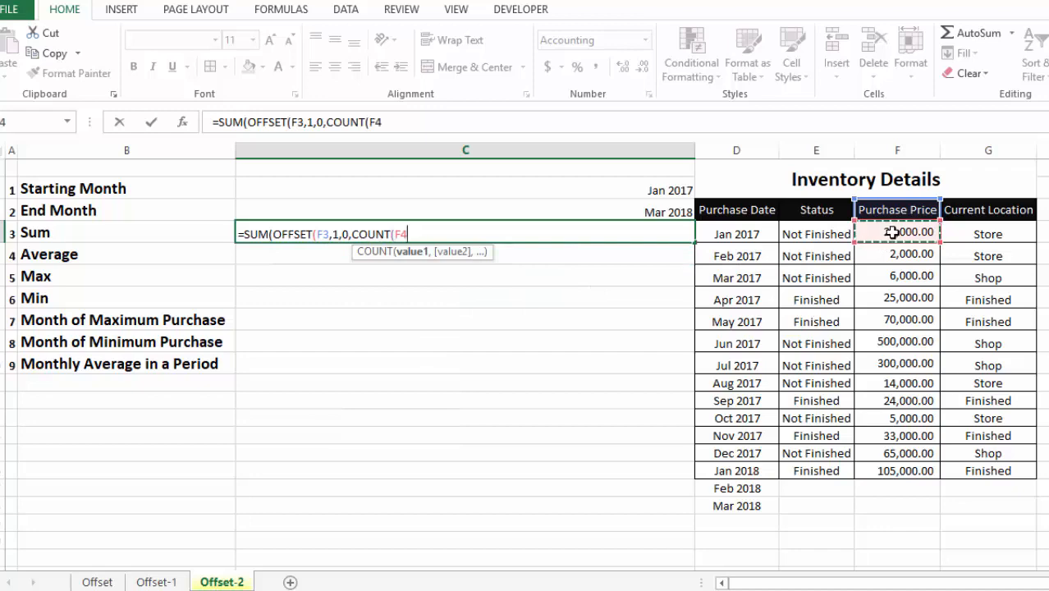
left_click_drag(892, 232, 908, 477)
left_click(909, 479)
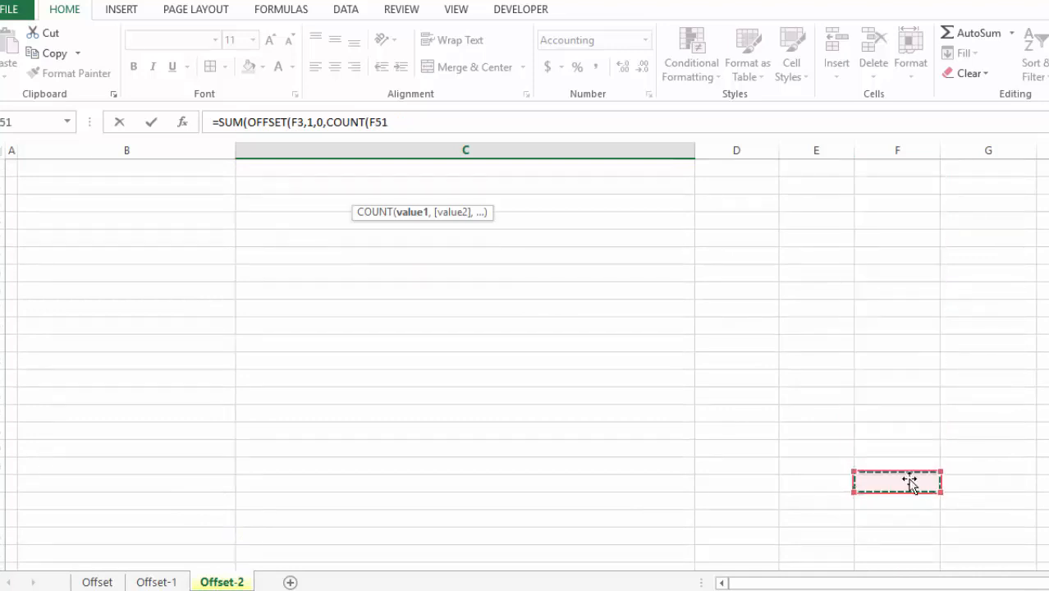
scroll(909, 480, "up", 10)
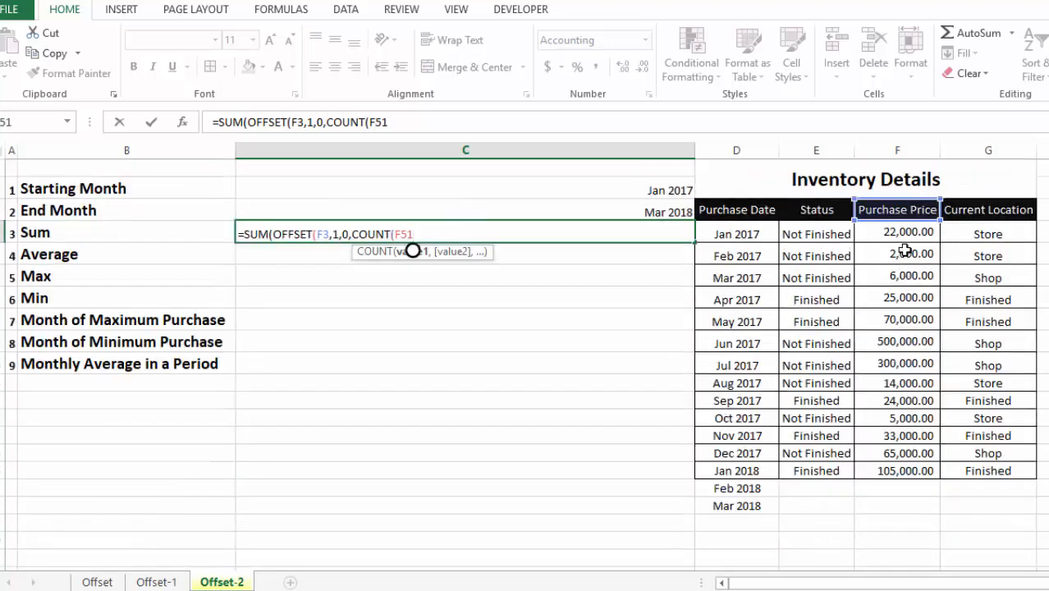
left_click_drag(904, 249, 896, 309)
scroll(785, 265, "up", 12)
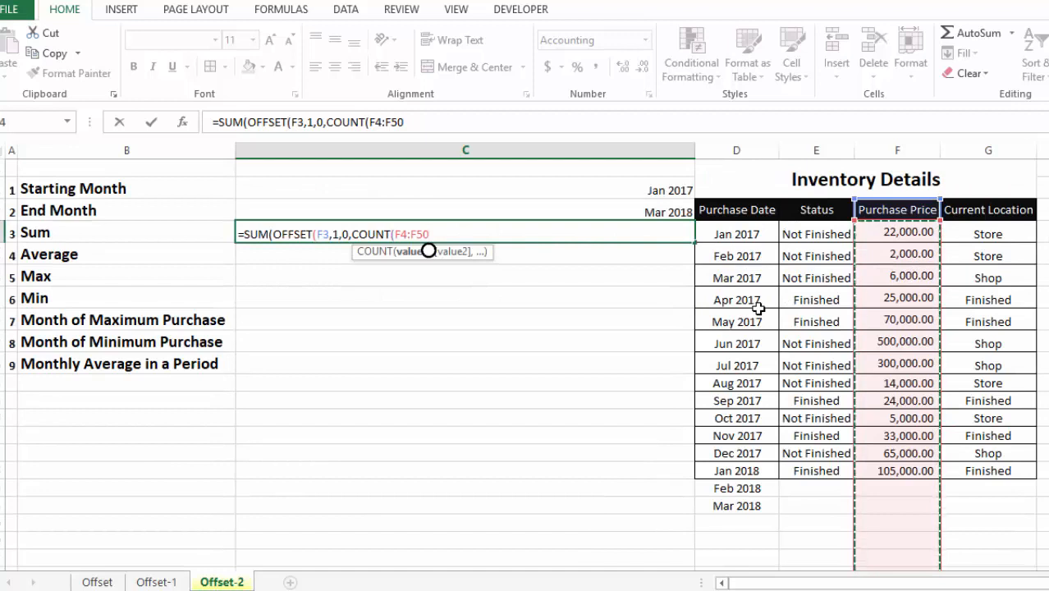
Finish the C4 formula with width 1, accept the closing parenthesis correction, and review =SUM(OFFSET(F3,1,0,COUNT(F4:F50),1))
type("),1")
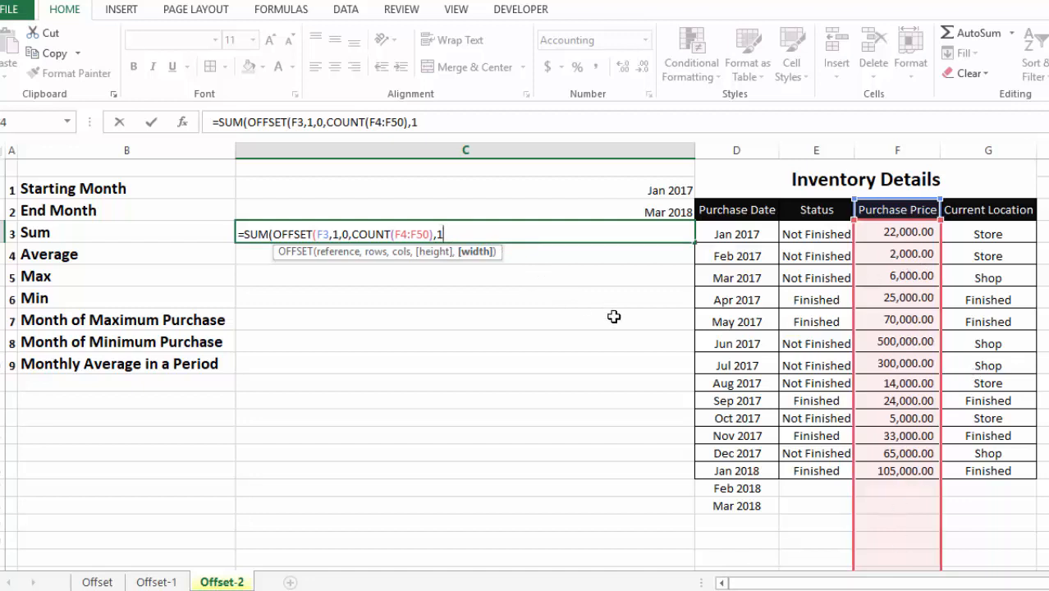
key("Return")
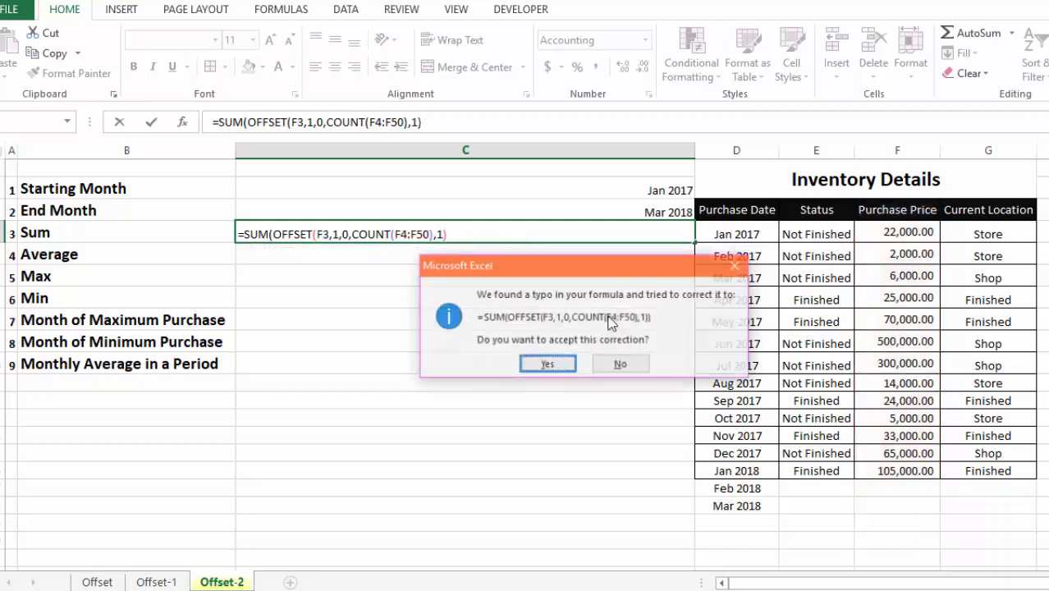
left_click(547, 366)
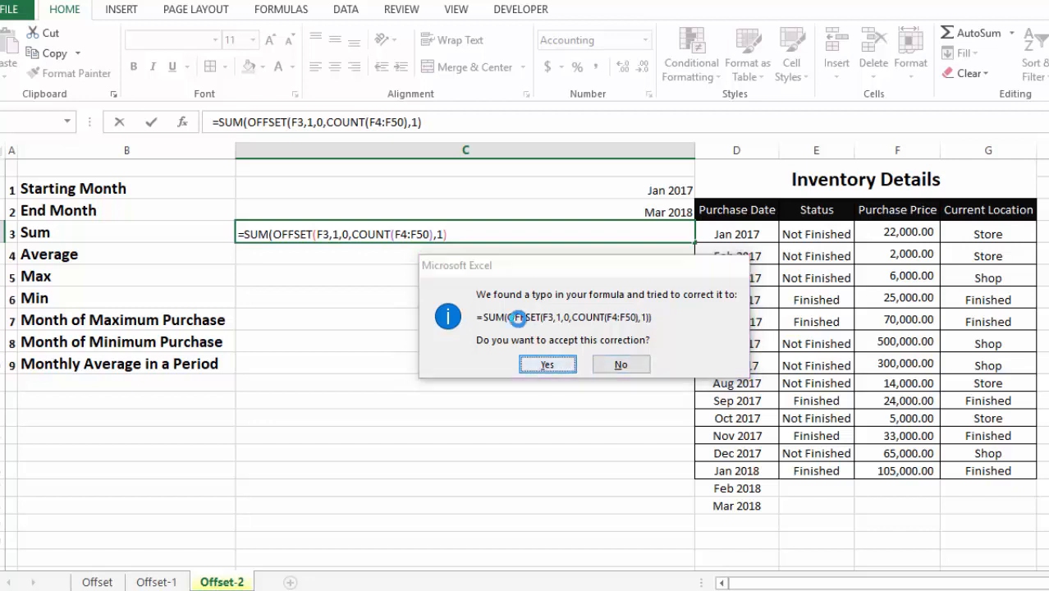
left_click(619, 235)
double_click(621, 235)
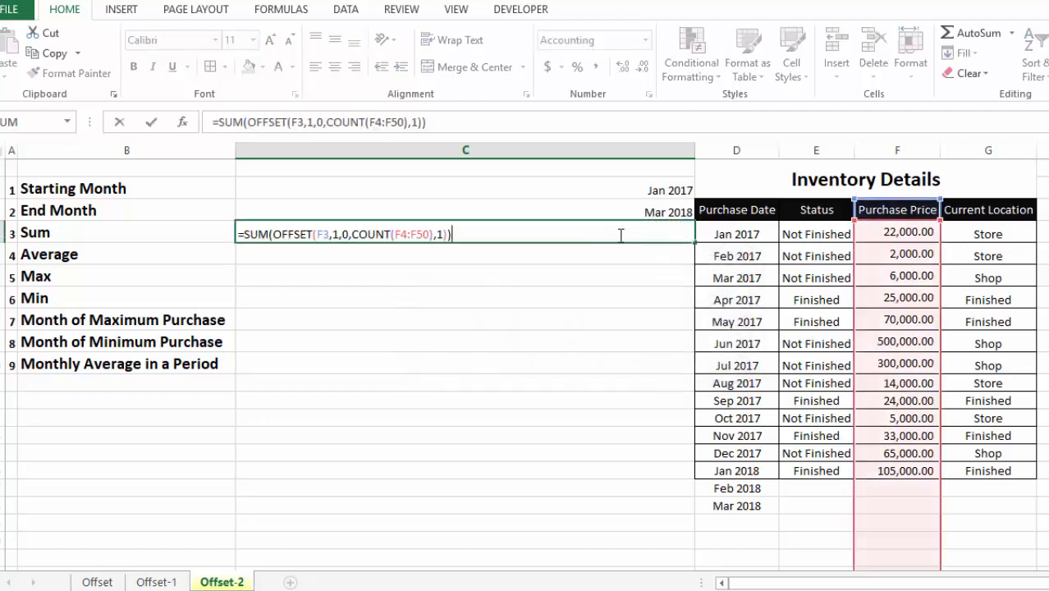
key("Escape")
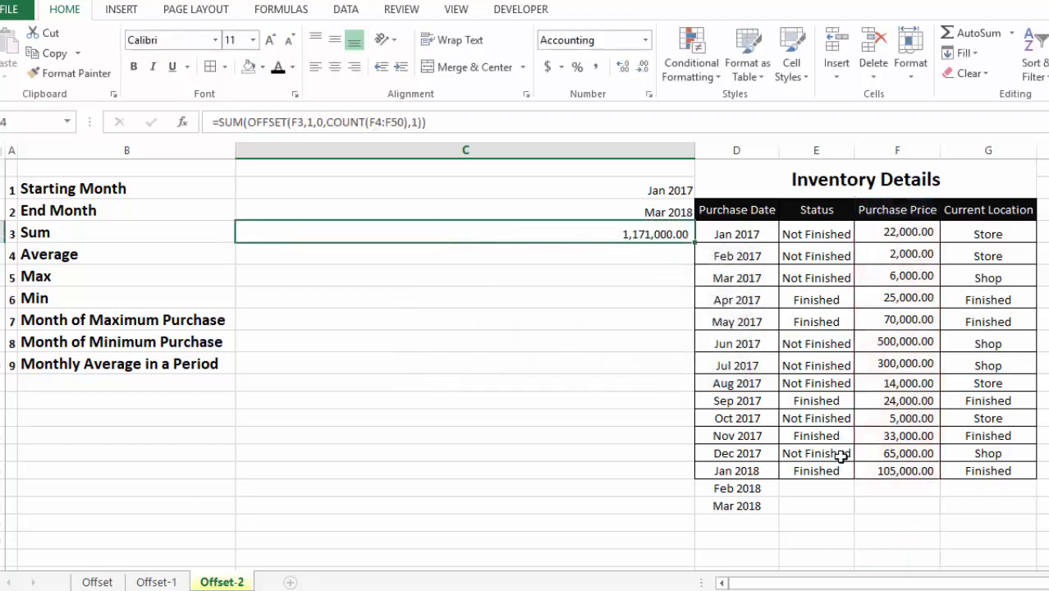
Enter Purchase Prices of 50,000 for Feb 2018 and 60,000 for Mar 2018, checking the Sum cell
left_click(893, 486)
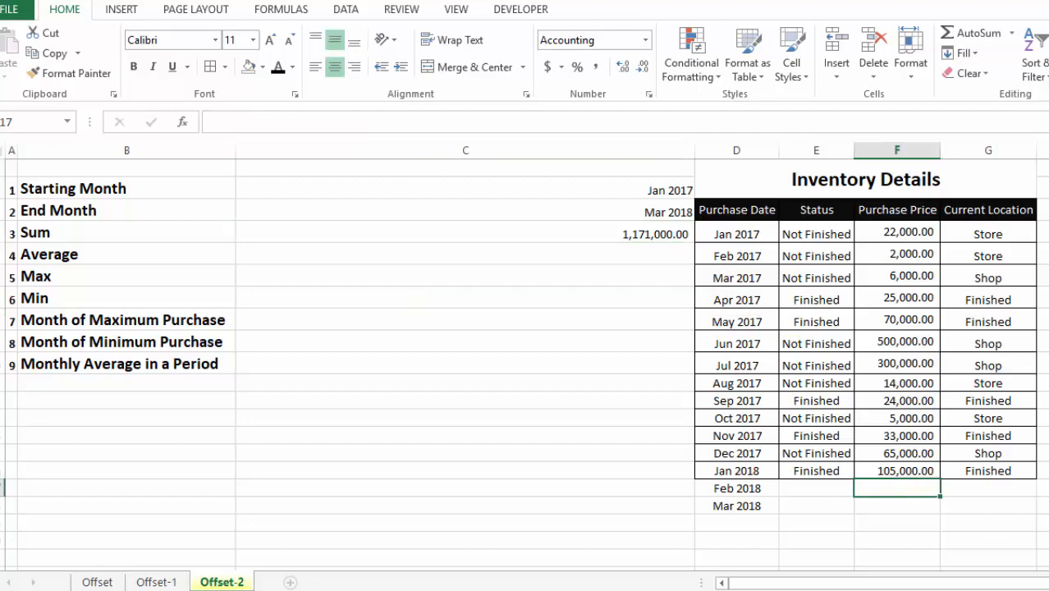
type("50000")
key("Return")
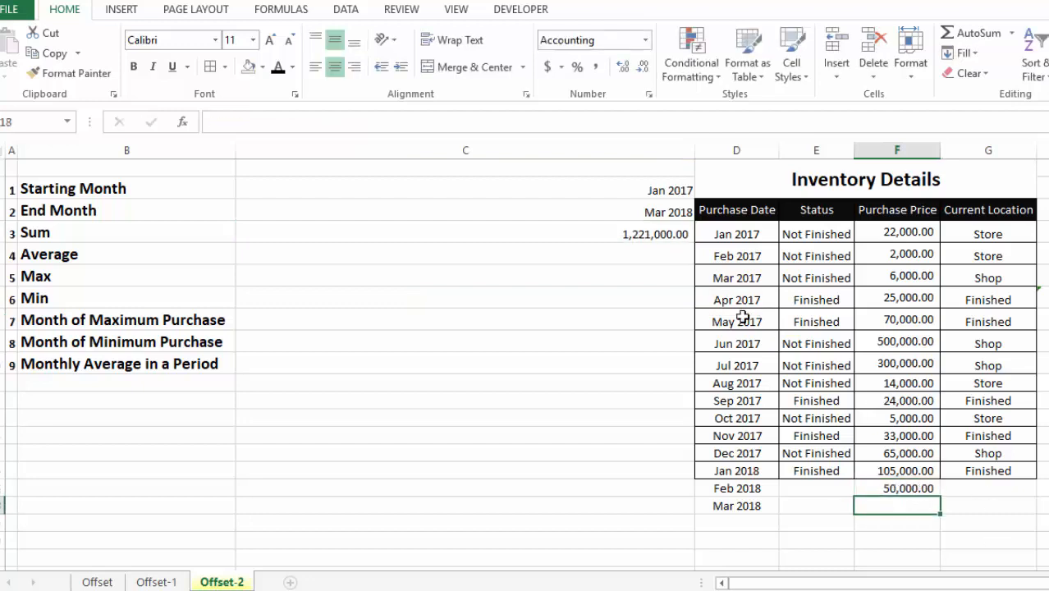
left_click(637, 234)
left_click(908, 506)
type("60,")
type("0000")
key("Return")
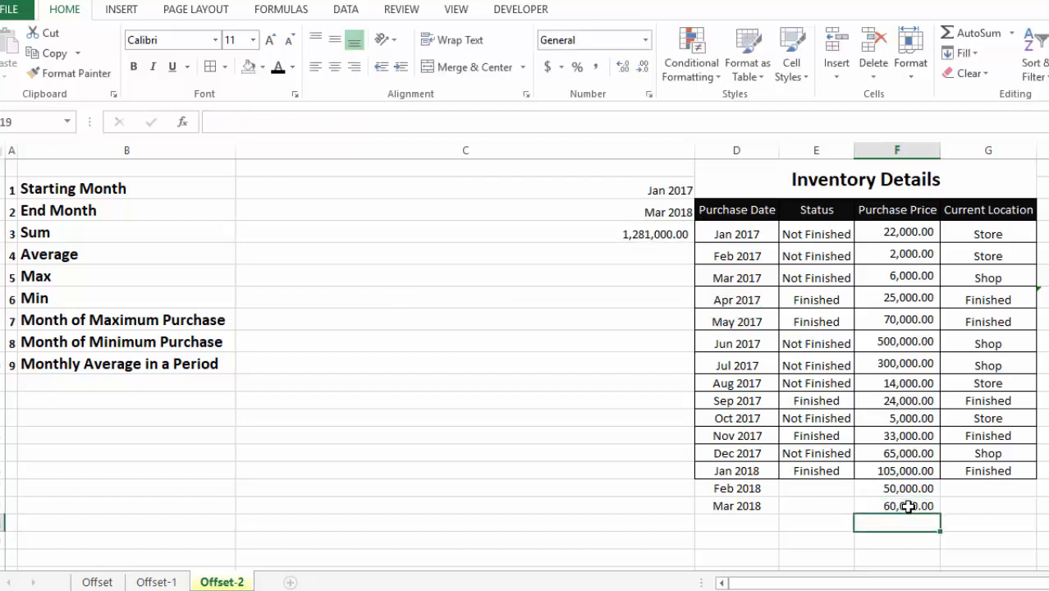
Review the Purchase Price values the average must cover, and copy the full text of the Sum formula in C4
left_click(670, 253)
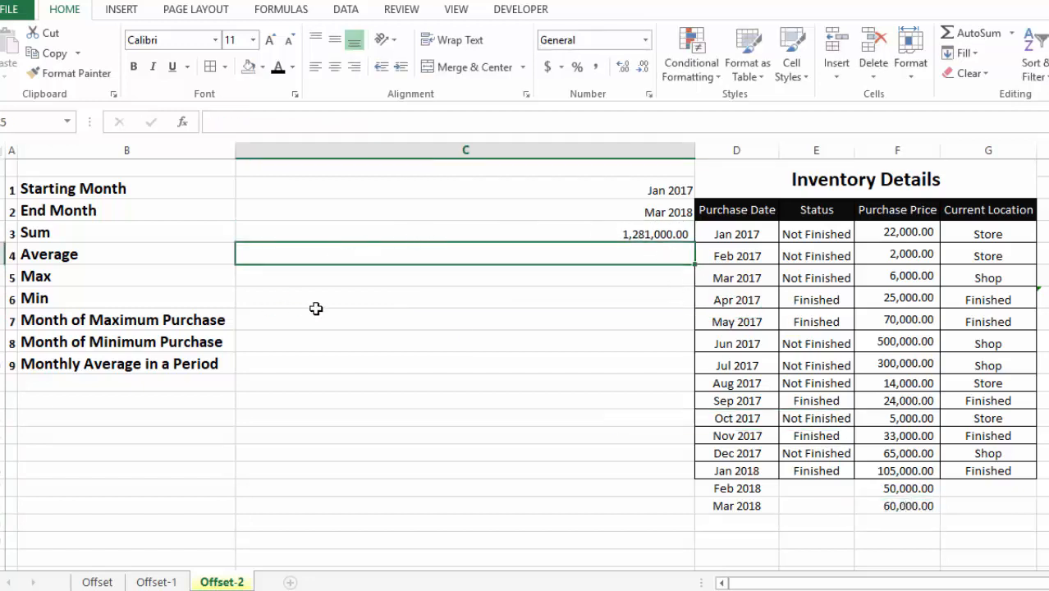
left_click_drag(912, 233, 865, 466)
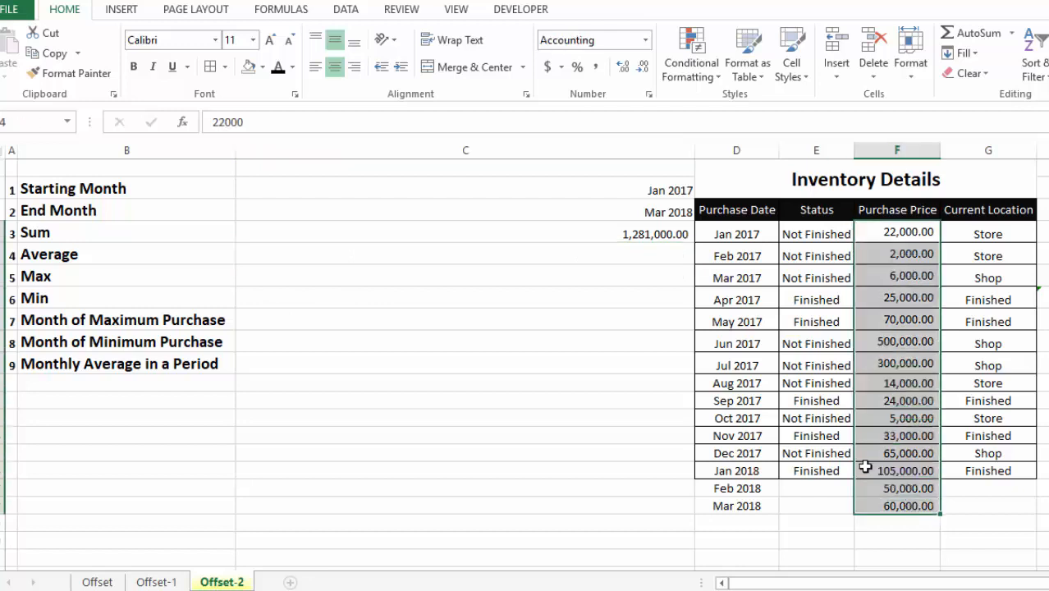
left_click(643, 235)
double_click(640, 230)
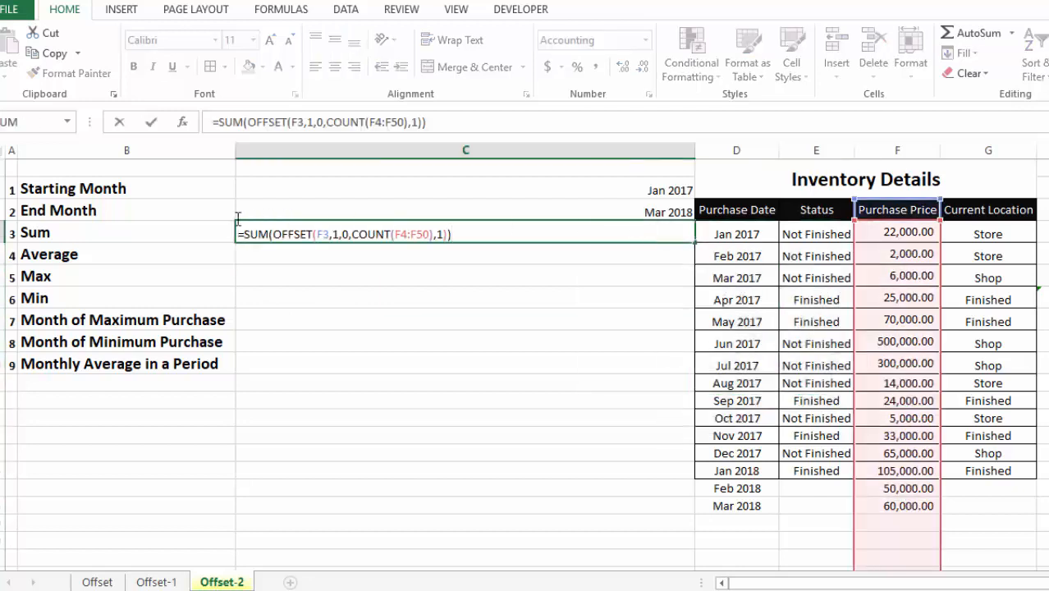
left_click_drag(466, 231, 206, 215)
key("ctrl+c")
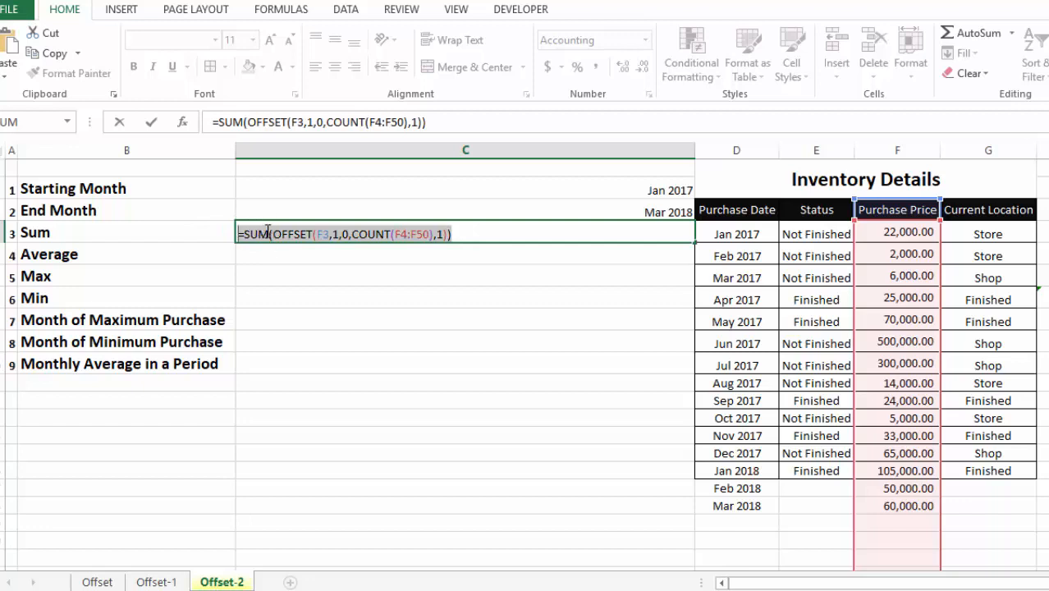
key("ctrl+Return")
Paste the copied formula into the Average cell C5 and replace SUM with AVERAGE
double_click(344, 250)
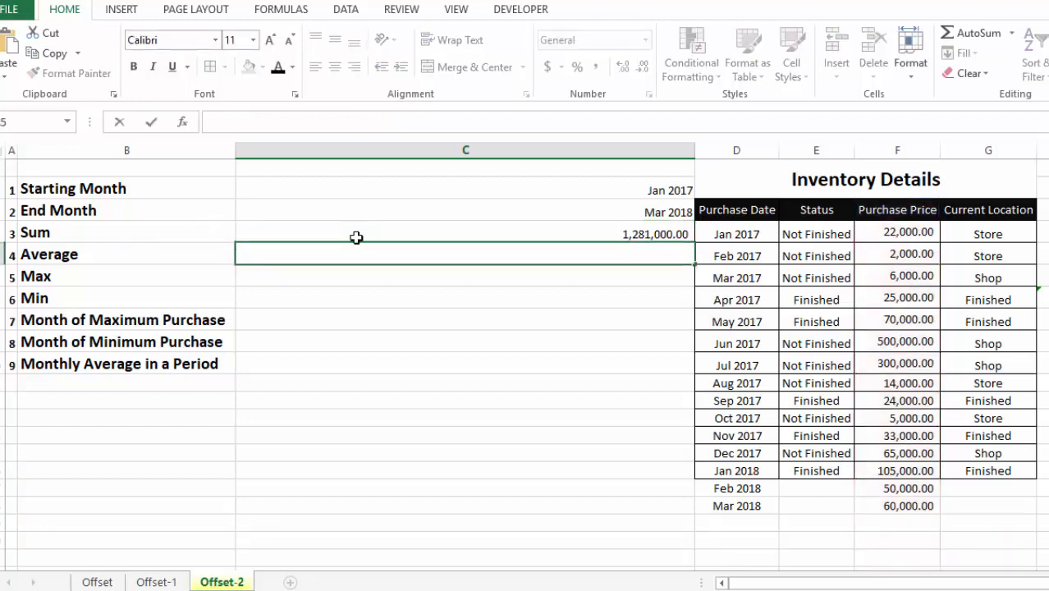
key("ctrl+v")
left_click(274, 256)
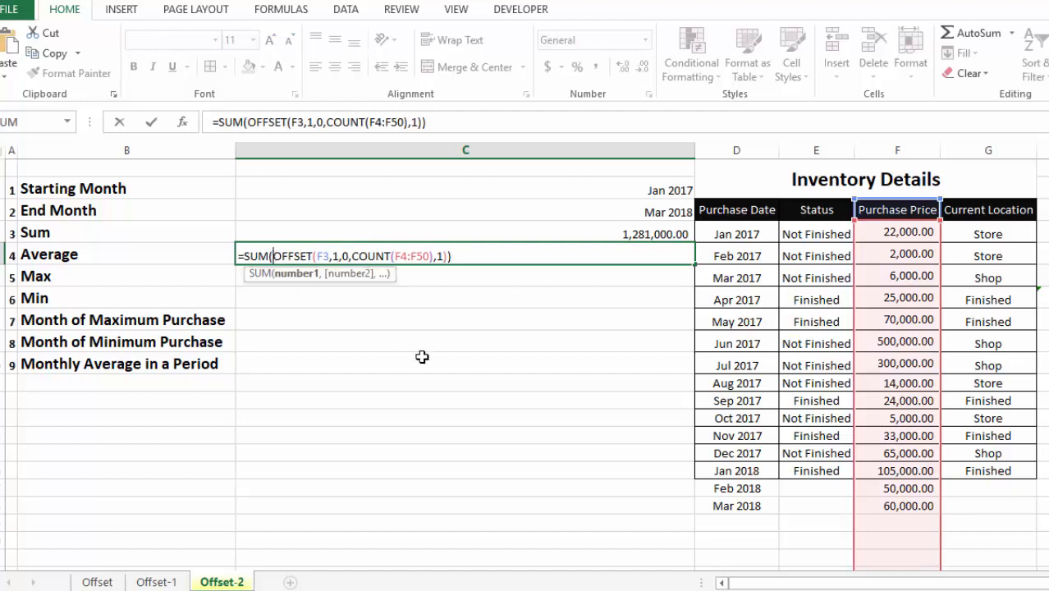
key("BackSpace")
key("BackSpace")
key("BackSpace")
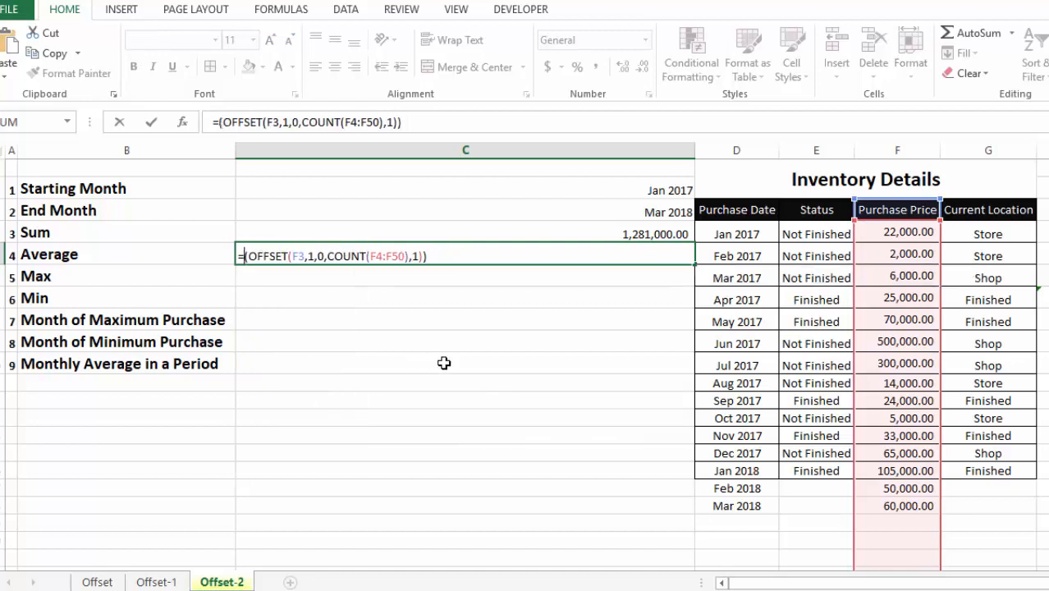
type("Average")
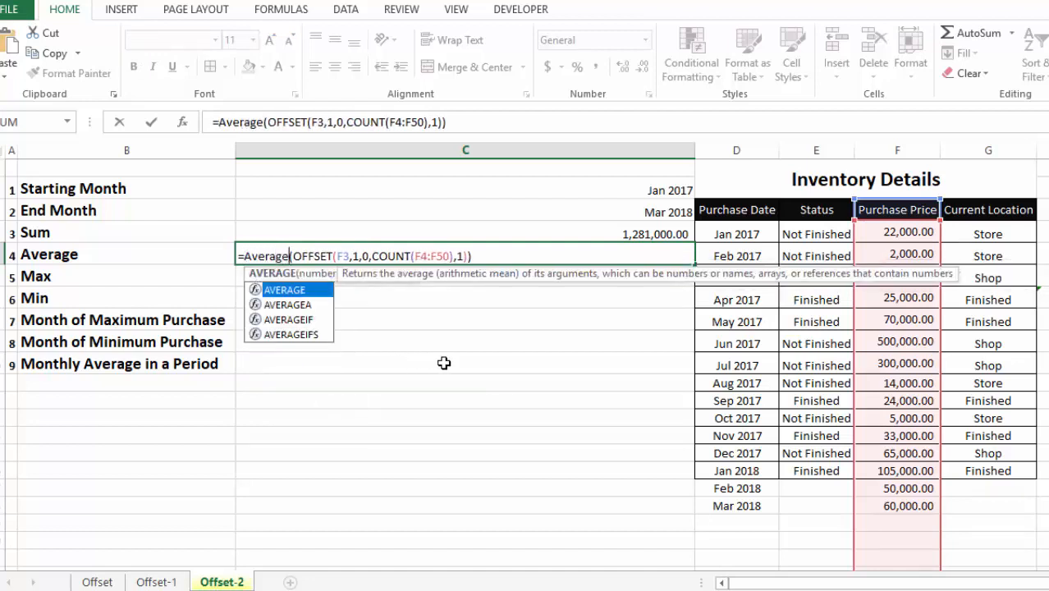
key("Return")
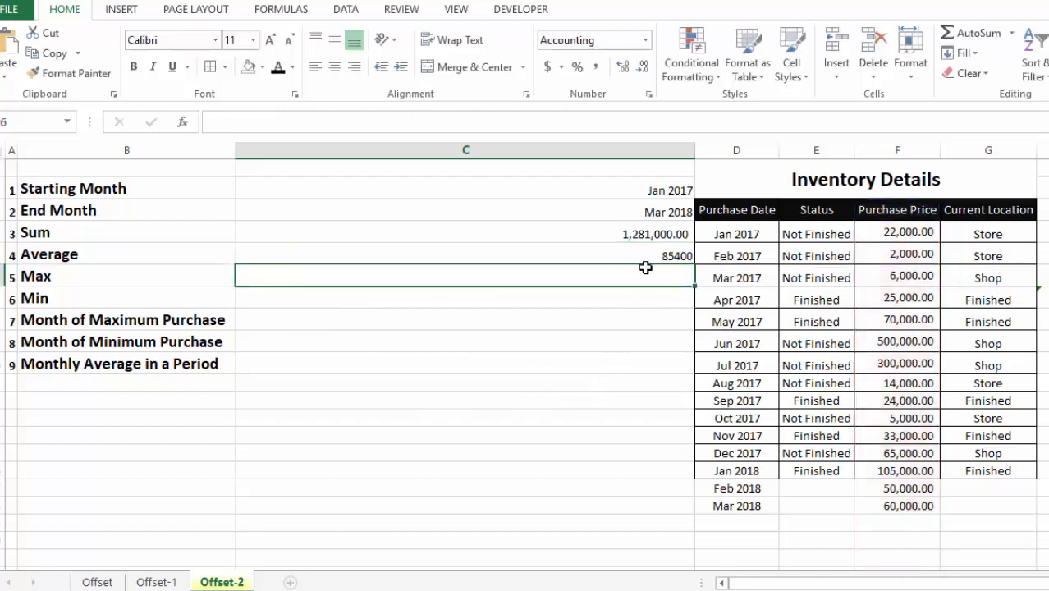
Check the Average result against the Purchase Prices from Jan 2017 to Mar 2018, and change the Mar 2018 price to 10000
left_click(649, 250)
left_click_drag(902, 236, 908, 505)
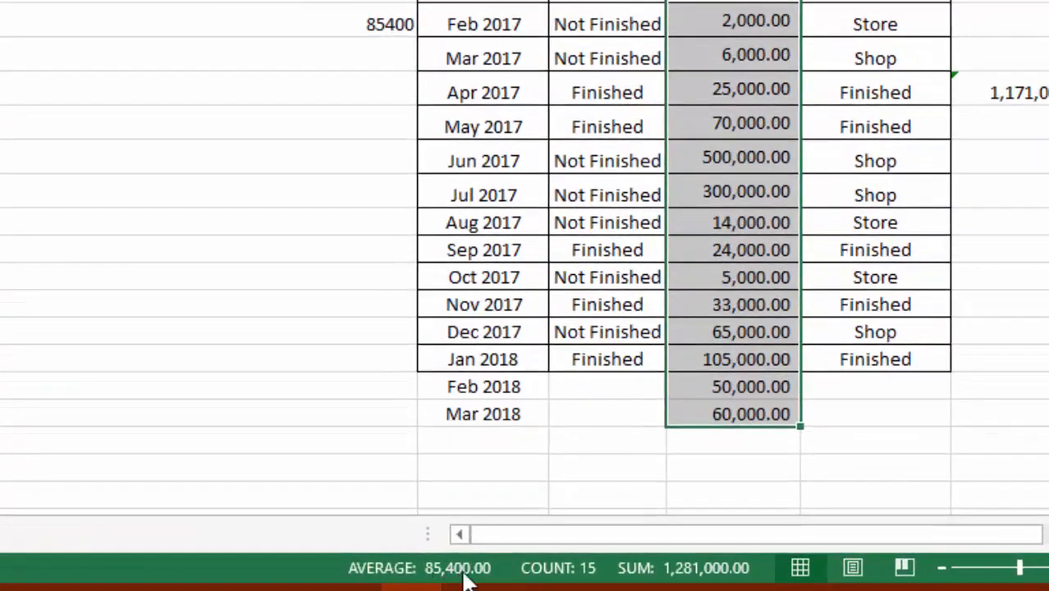
left_click(731, 410)
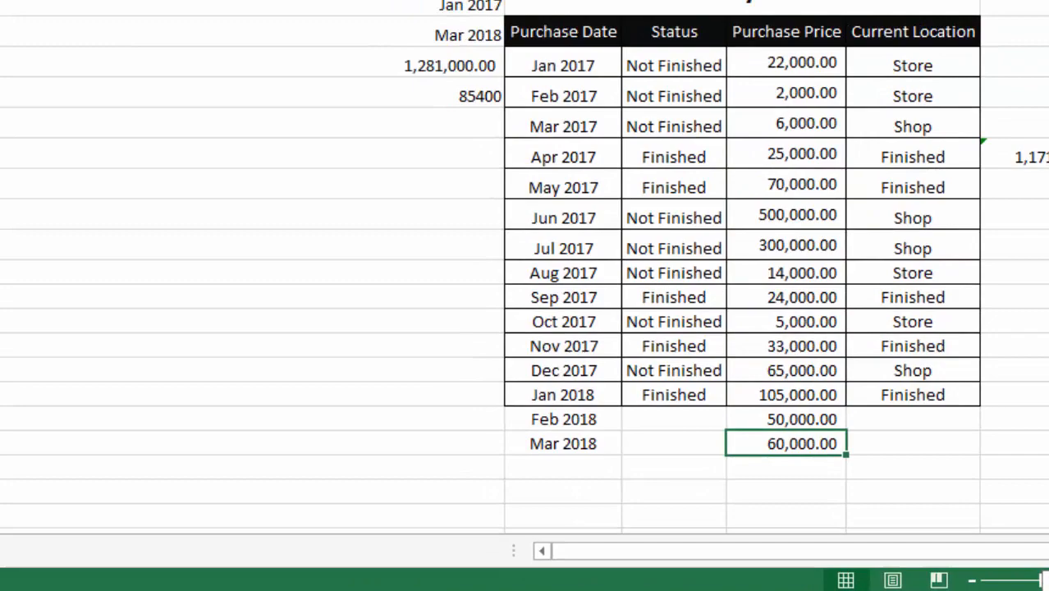
type("10000")
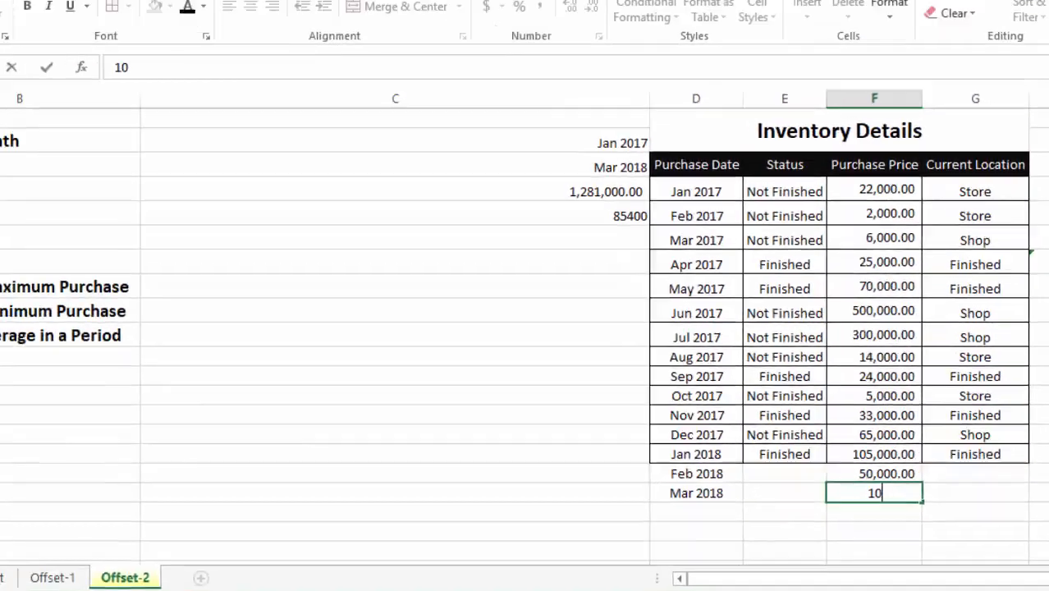
key("Return")
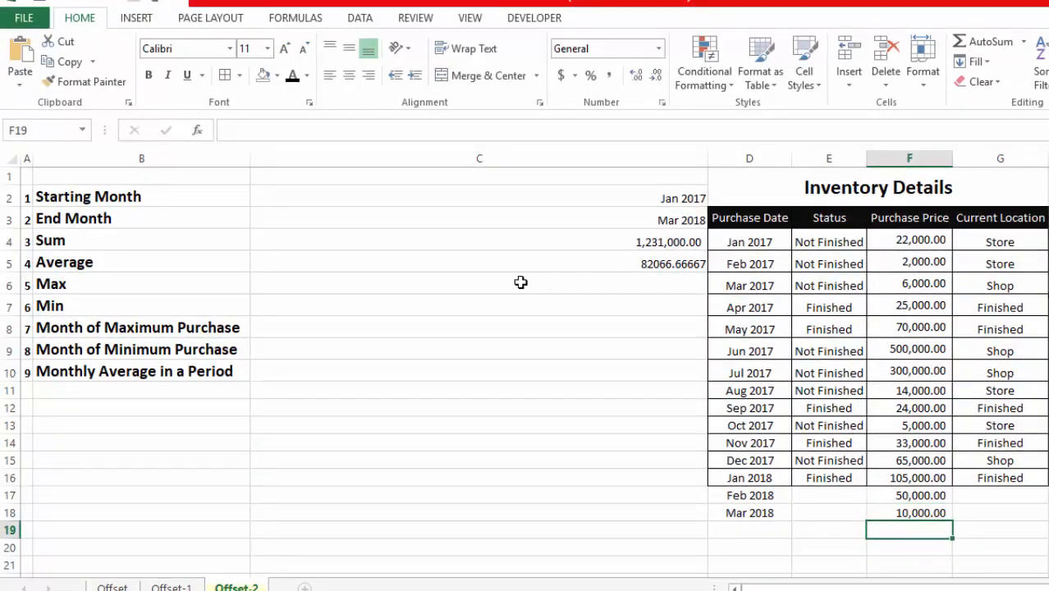
Paste the copied formula into the Max cell C6, replace SUM with MAX, and review the entered formula
left_click(604, 287)
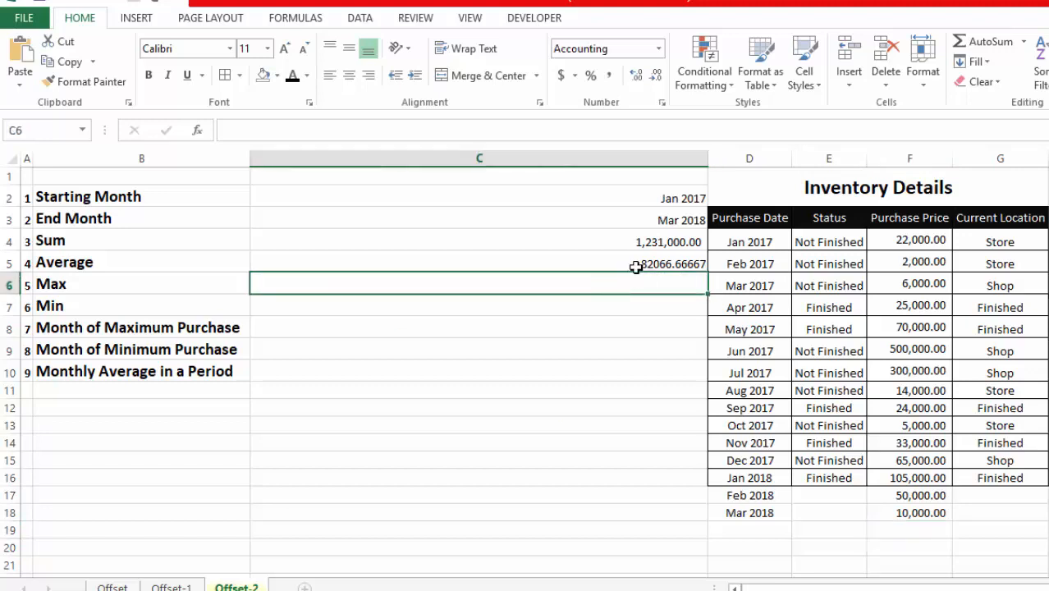
double_click(631, 280)
key("ctrl+v")
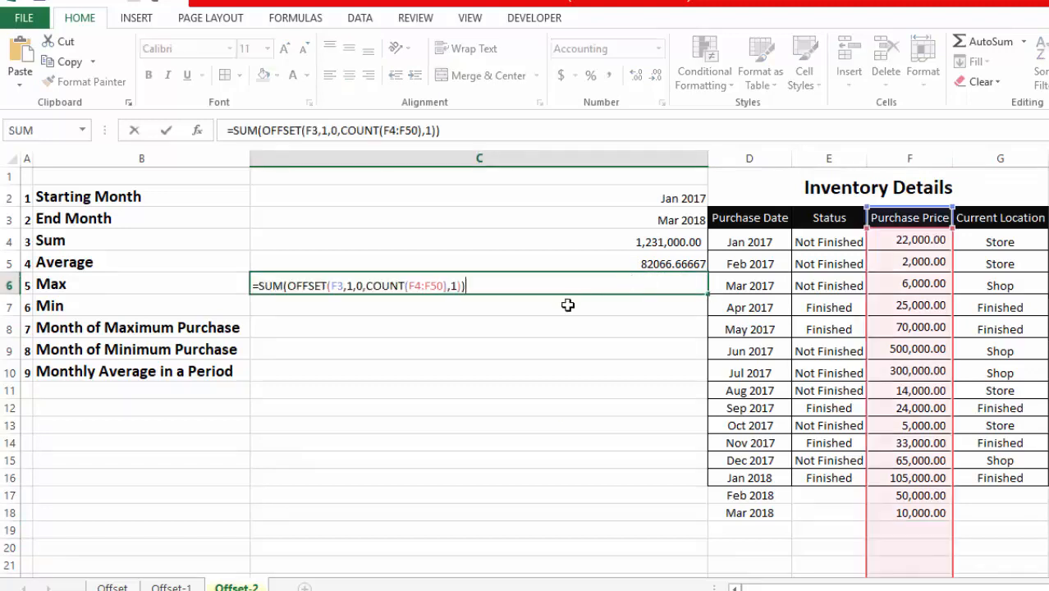
left_click(284, 292)
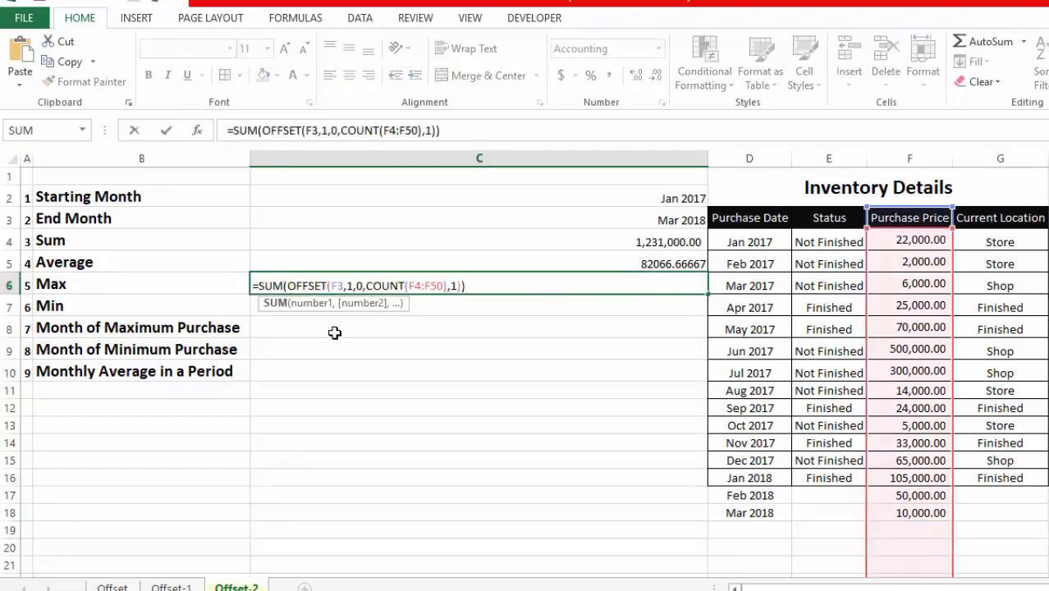
key("BackSpace")
key("BackSpace")
key("BackSpace")
type("max")
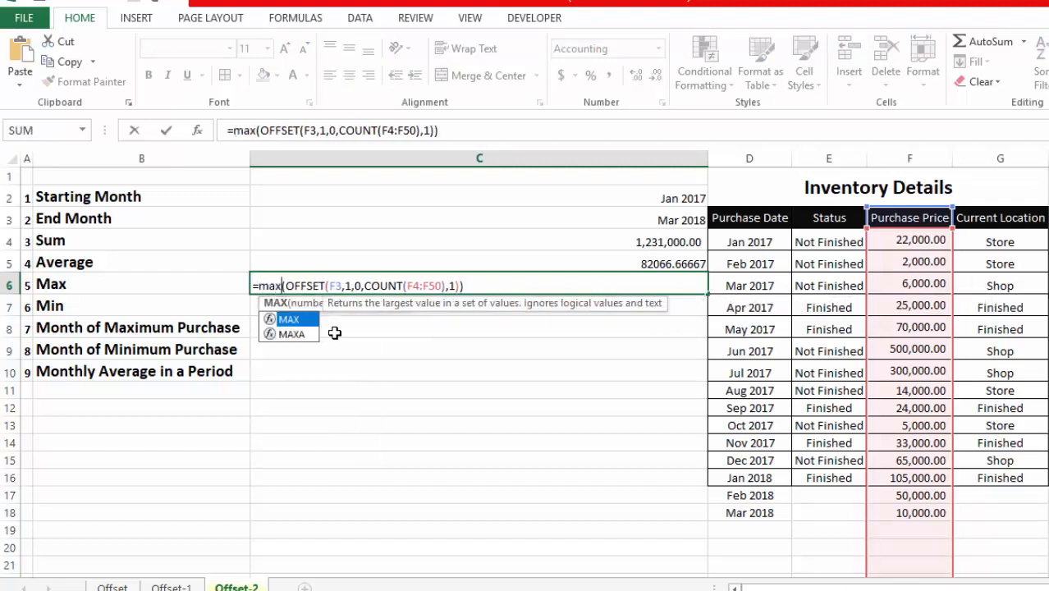
key("Return")
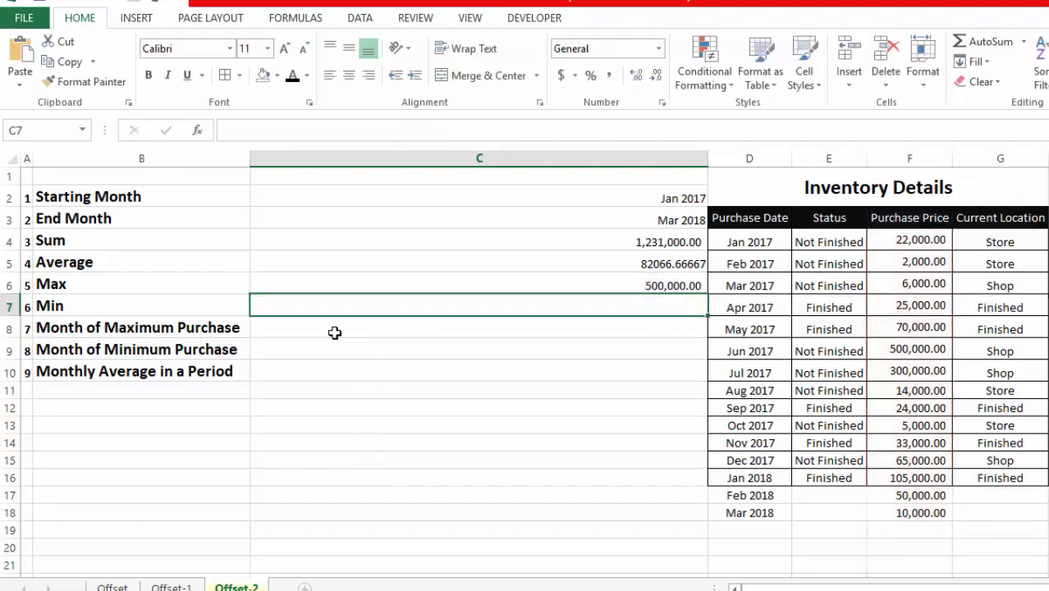
left_click(631, 284)
double_click(636, 283)
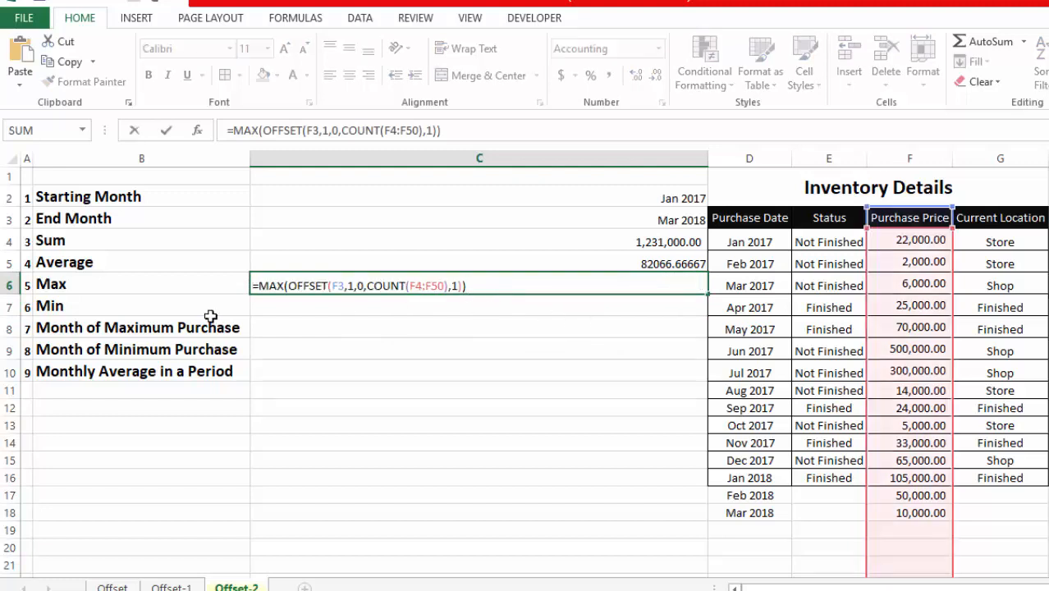
key("Escape")
Paste the copied formula into the Min cell C7 and replace SUM with MIN
double_click(397, 307)
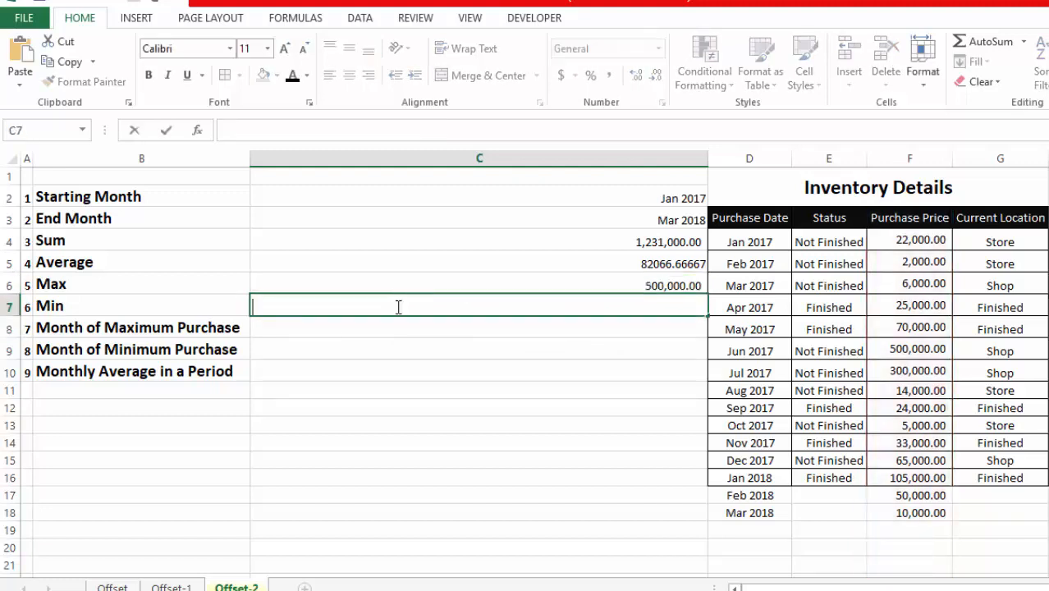
key("ctrl+v")
left_click(284, 306)
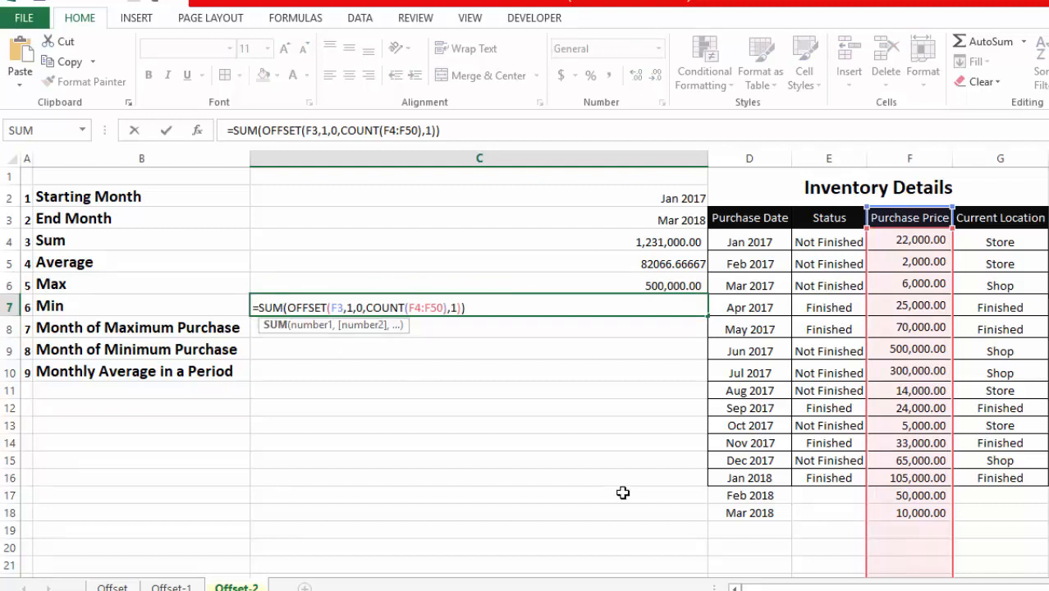
key("BackSpace")
key("BackSpace")
key("BackSpace")
type("mi")
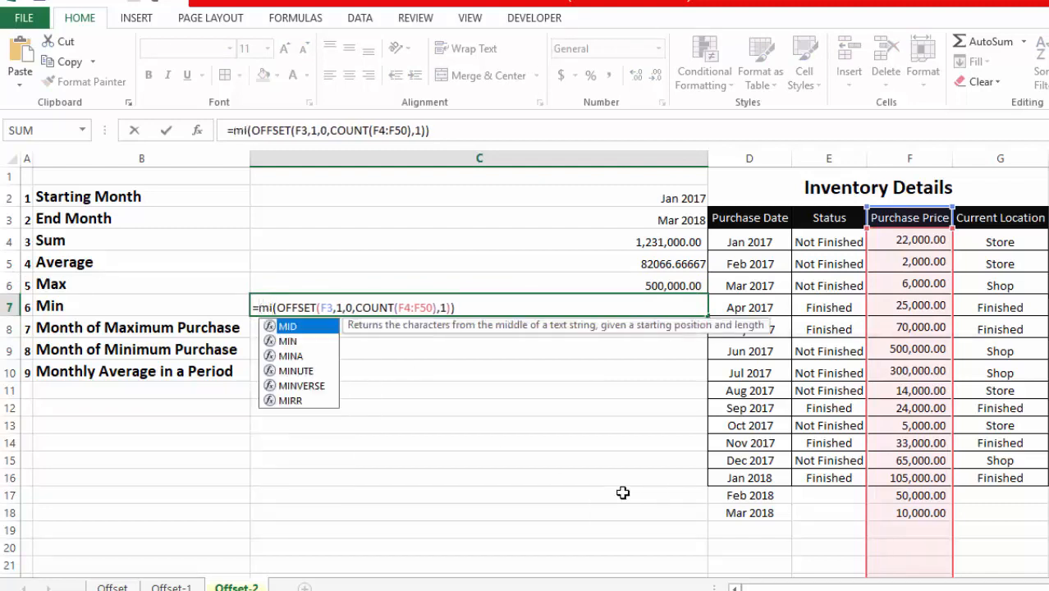
type("n")
key("Return")
left_click(685, 302)
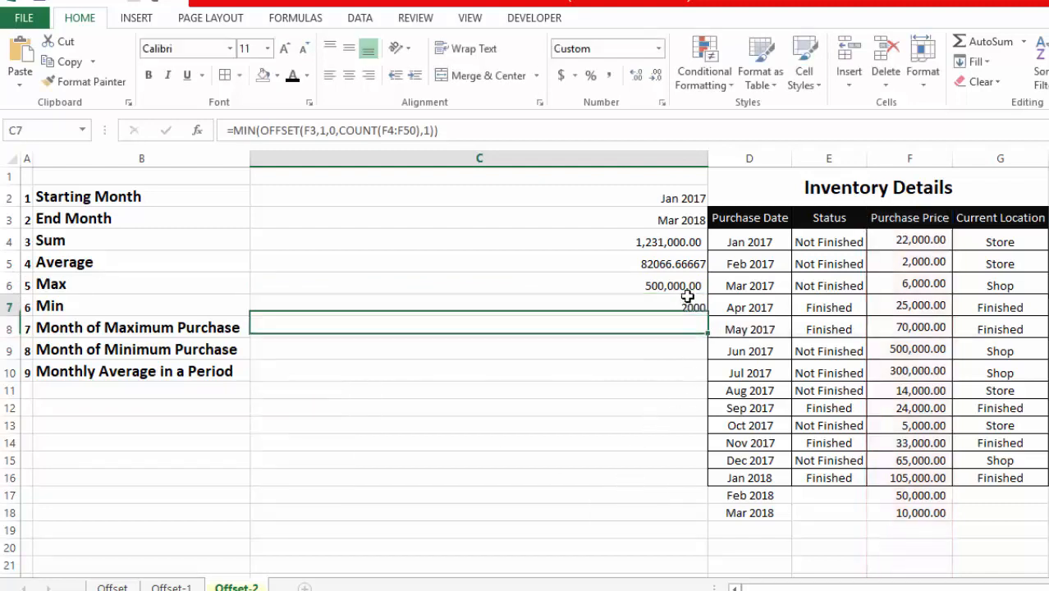
Change the Oct 2017 Purchase Price to 500 and check the Min result in C7
left_click_drag(897, 248, 933, 370)
left_click(903, 261)
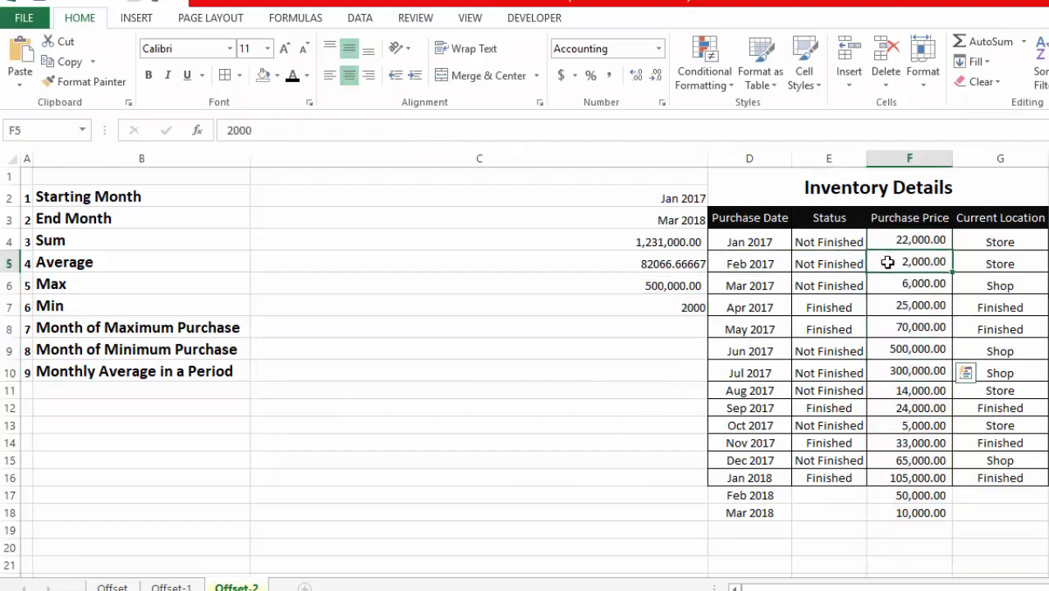
left_click(920, 424)
type("500")
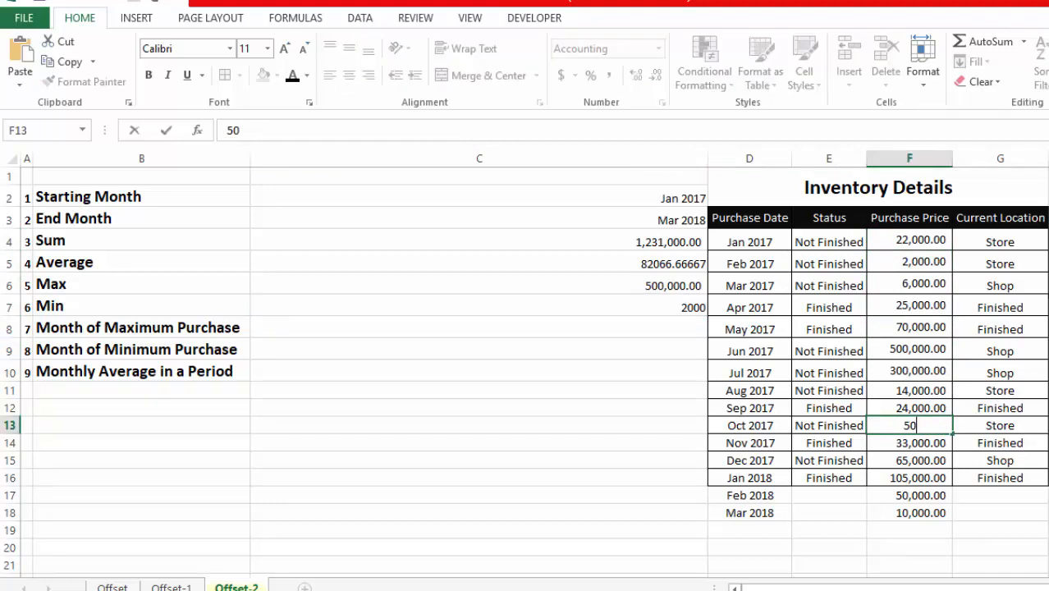
key("Return")
left_click(671, 309)
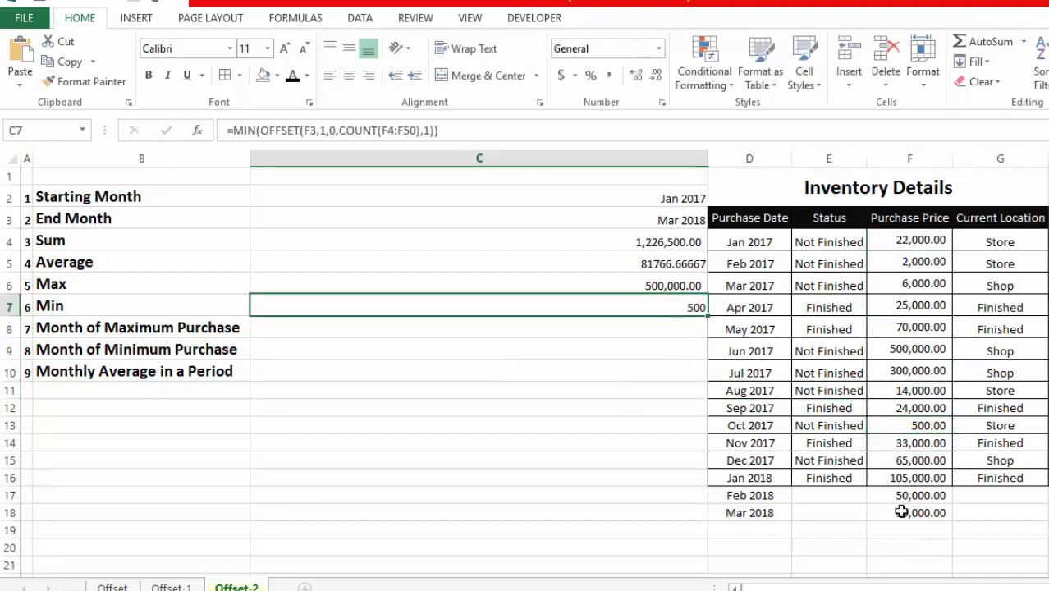
Change the Dec 2017 Purchase Price to 700000 and check the Max result in C6
left_click(919, 355)
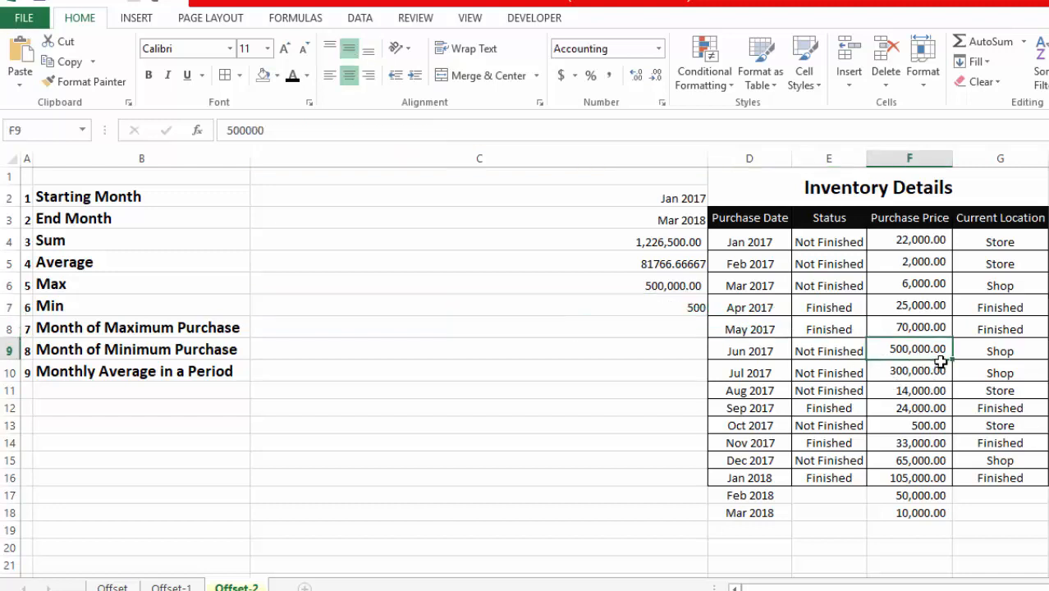
left_click(899, 460)
type("700000")
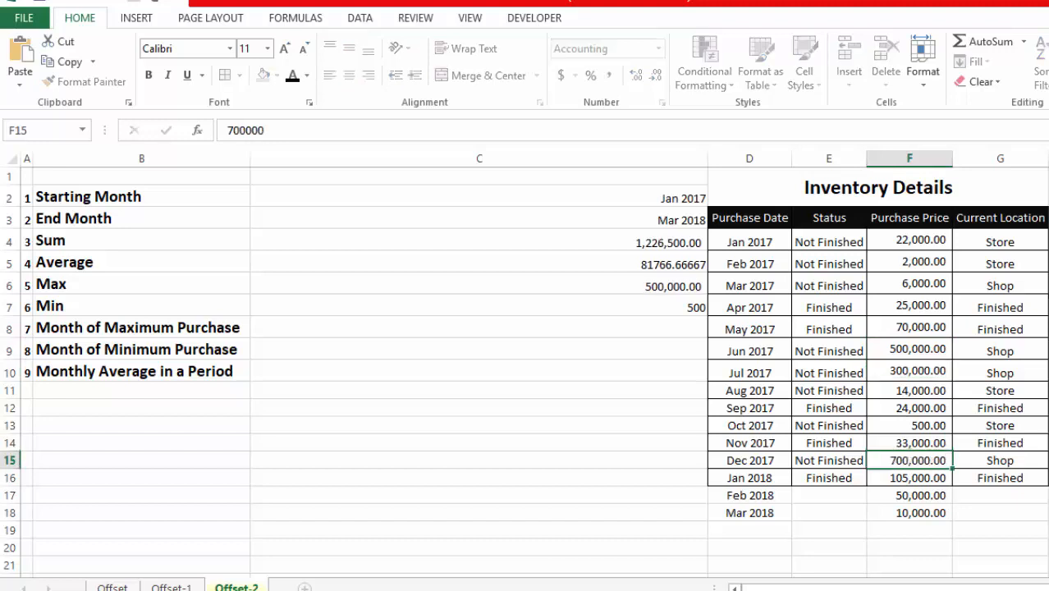
key("Return")
left_click(693, 285)
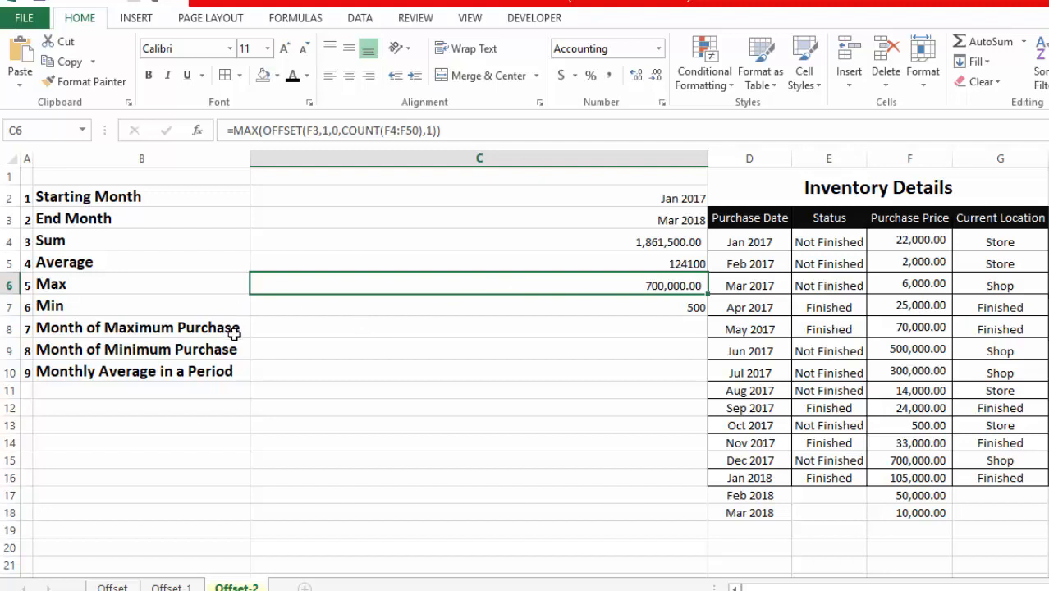
Start an OFFSET formula in the Month of Maximum Purchase cell C8, with the Purchase Price header F3 as the reference
key("Down")
key("Down")
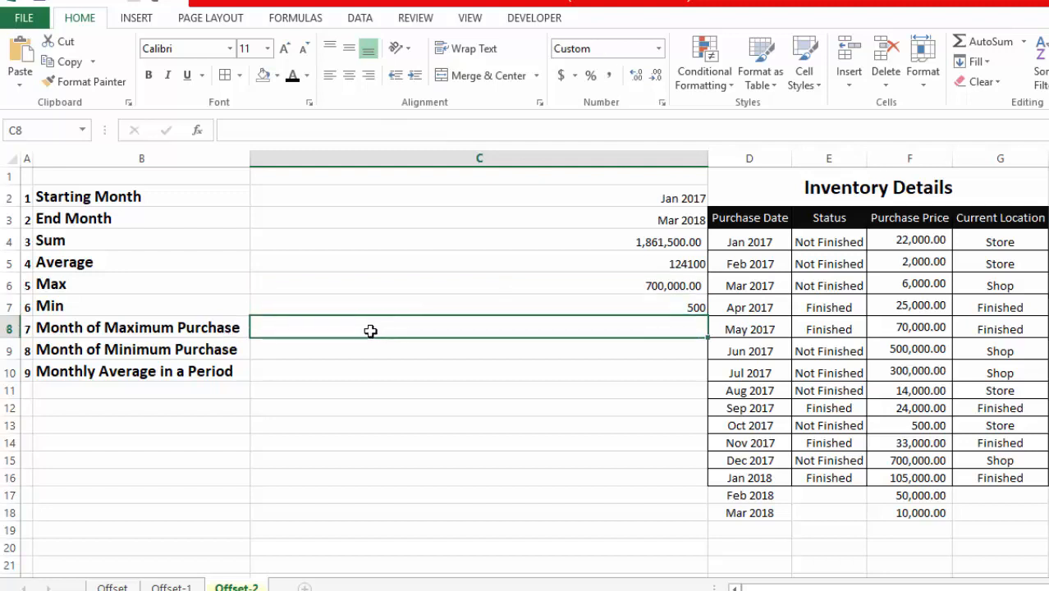
left_click(109, 349)
left_click(213, 327)
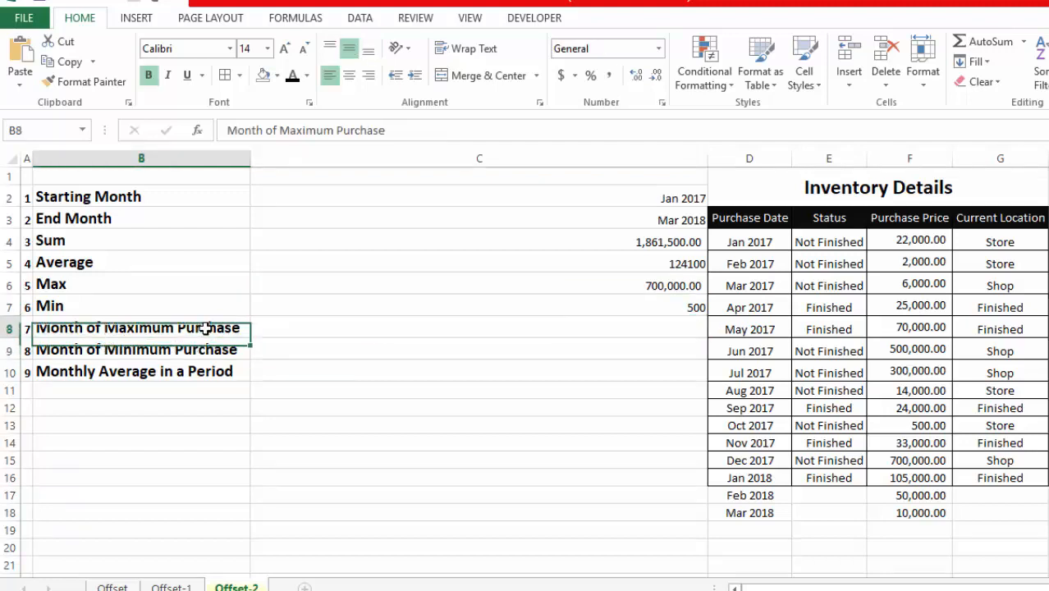
left_click(654, 293)
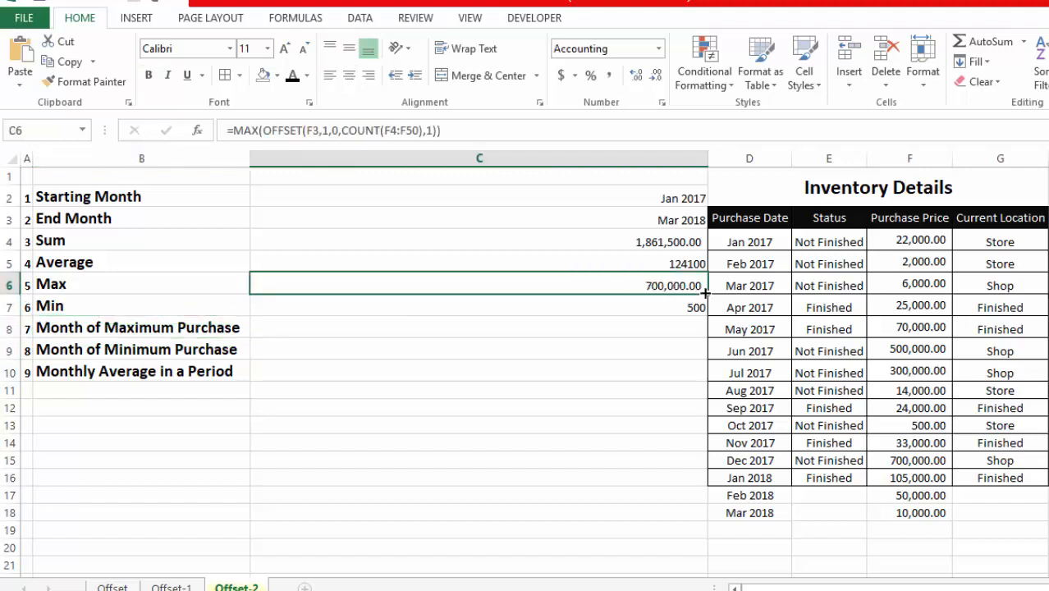
left_click(274, 333)
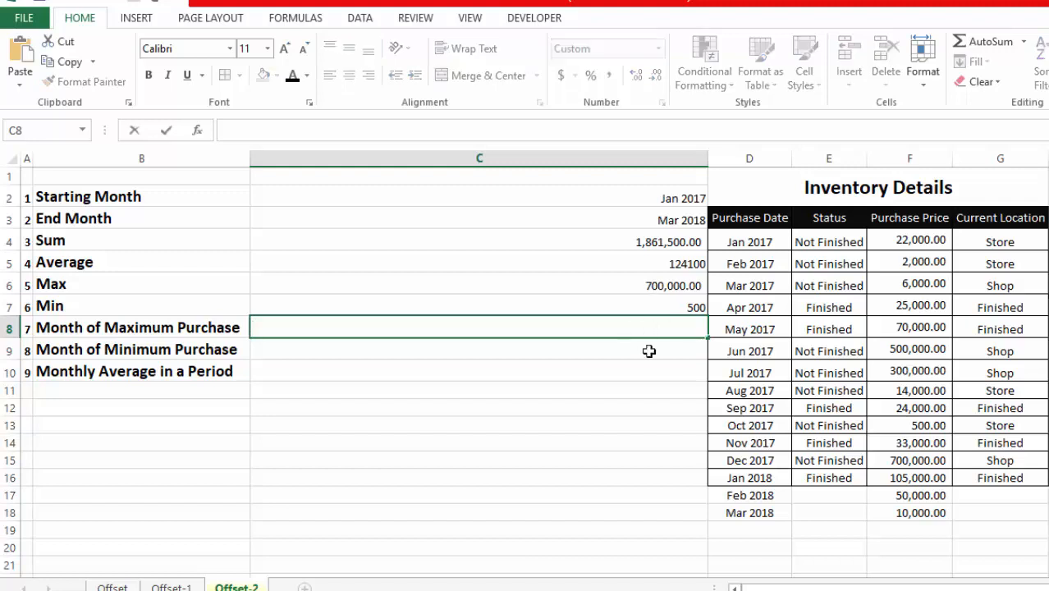
type("=o")
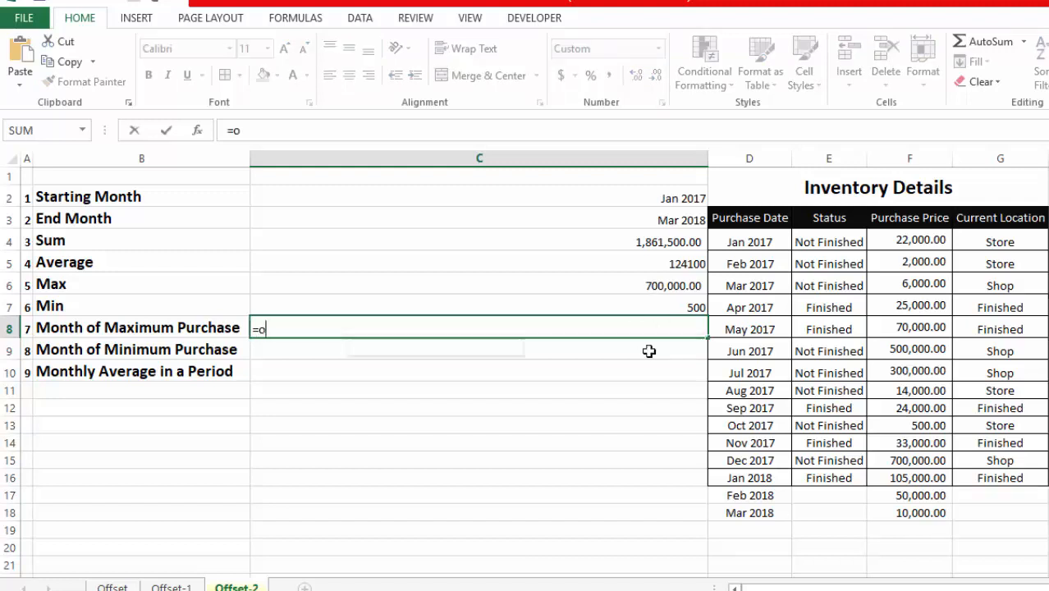
type("ffset")
key("Tab")
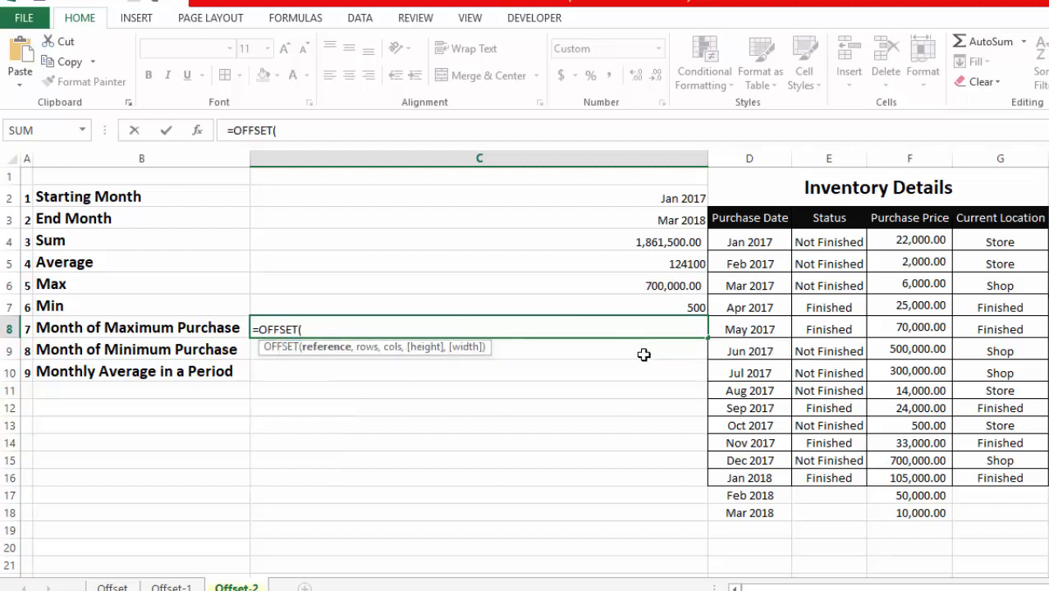
left_click(933, 215)
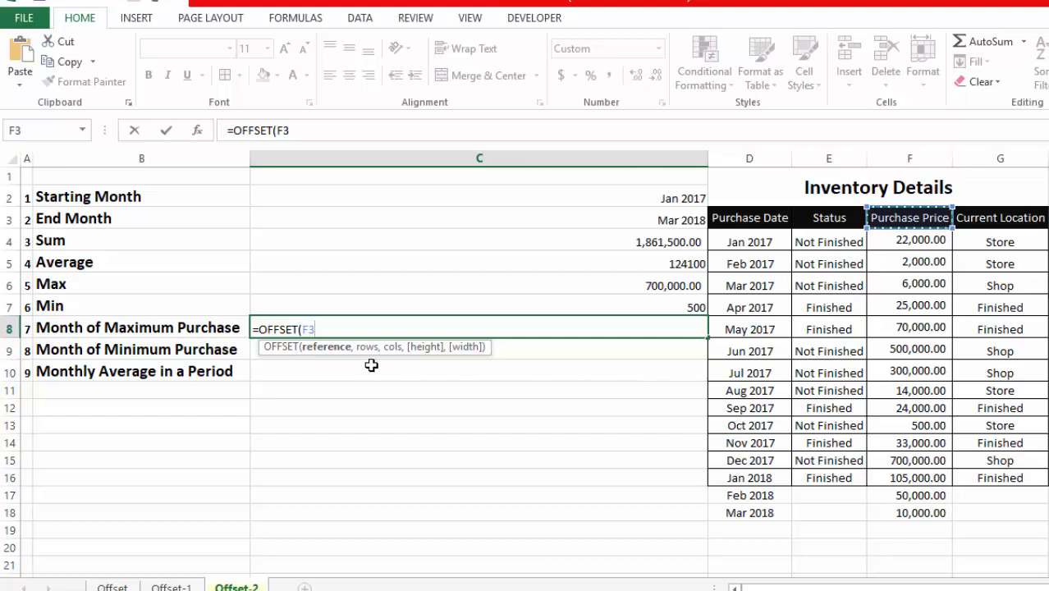
type(",")
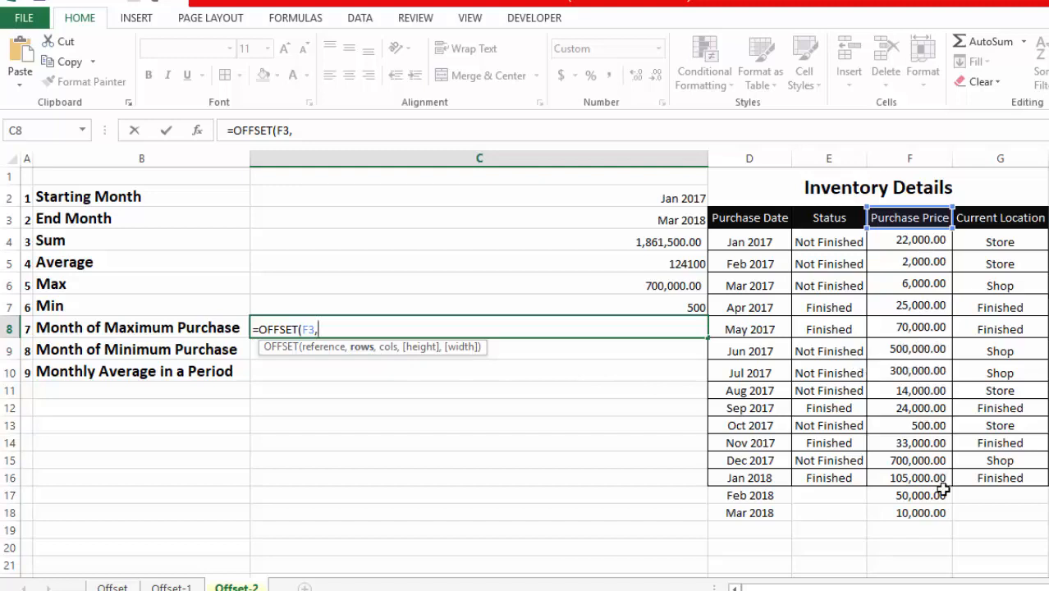
Nest MATCH(C6,F4:F50,0) as the rows argument of the OFFSET formula in C8
type("match")
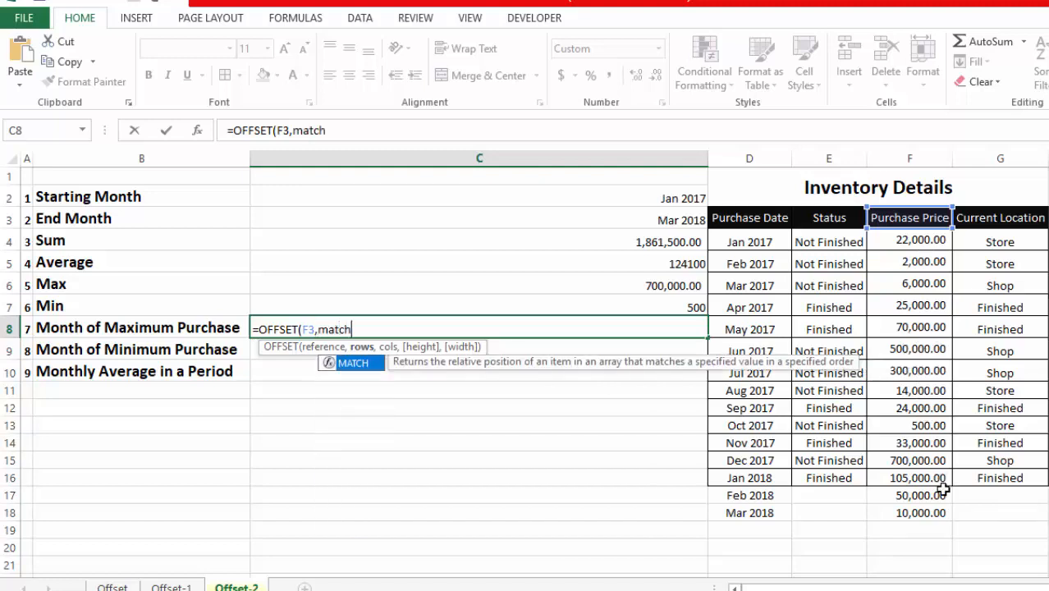
key("Tab")
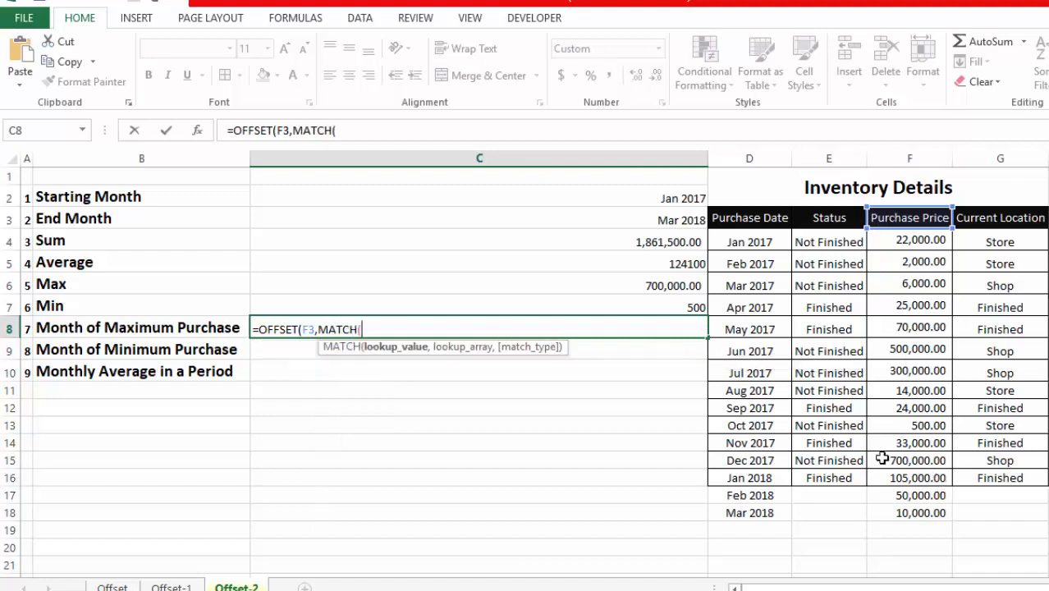
left_click(675, 284)
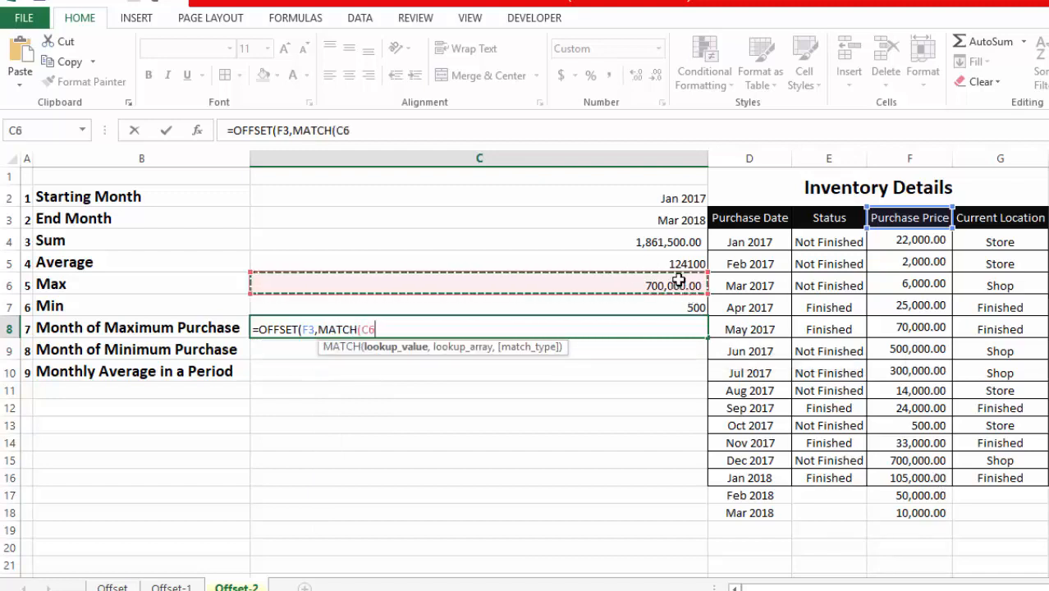
type(",")
left_click_drag(921, 239, 900, 518)
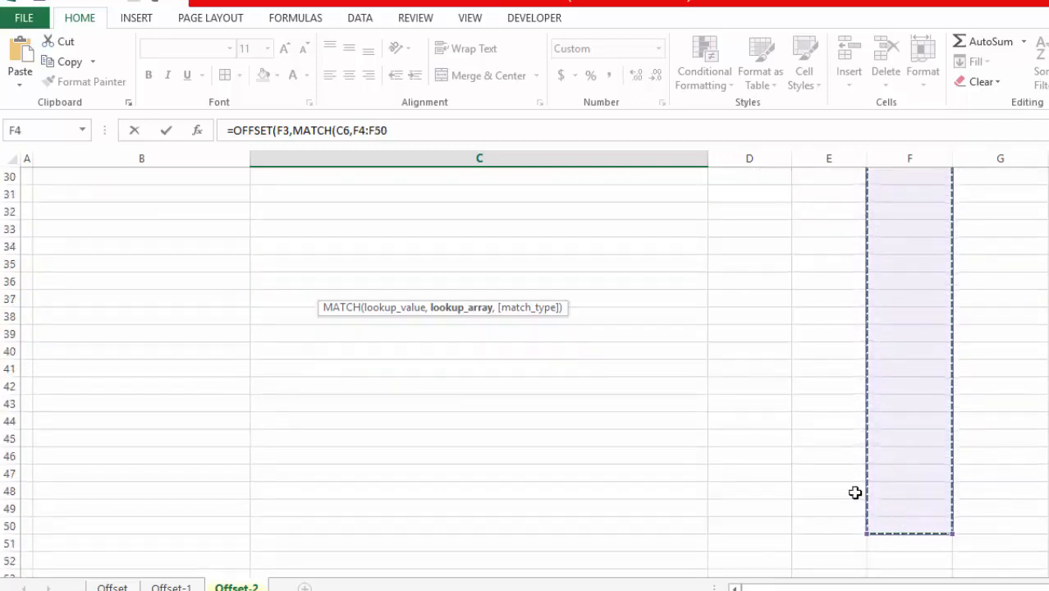
type(",")
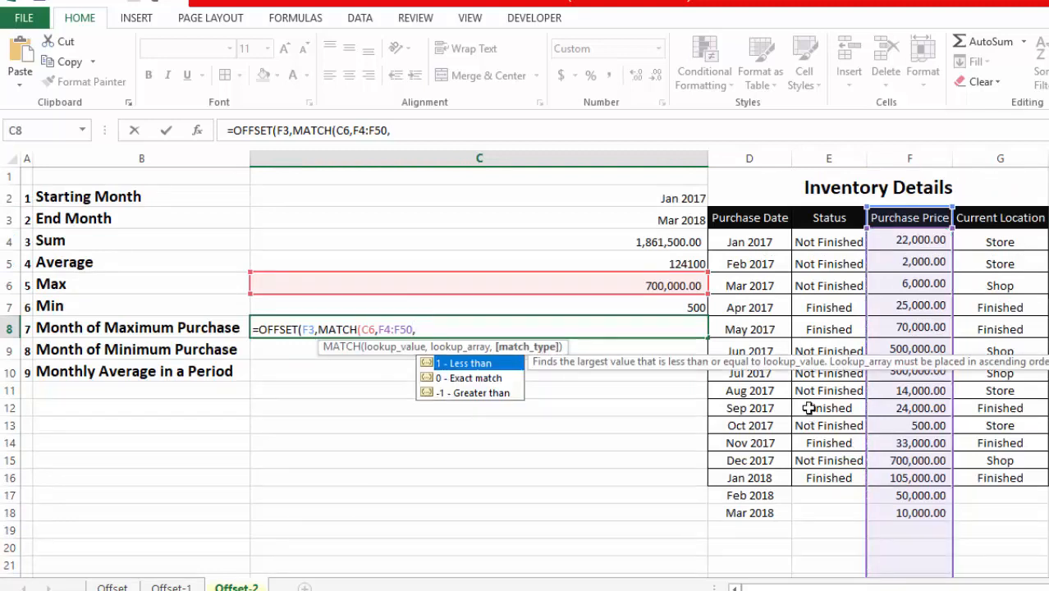
type("0)")
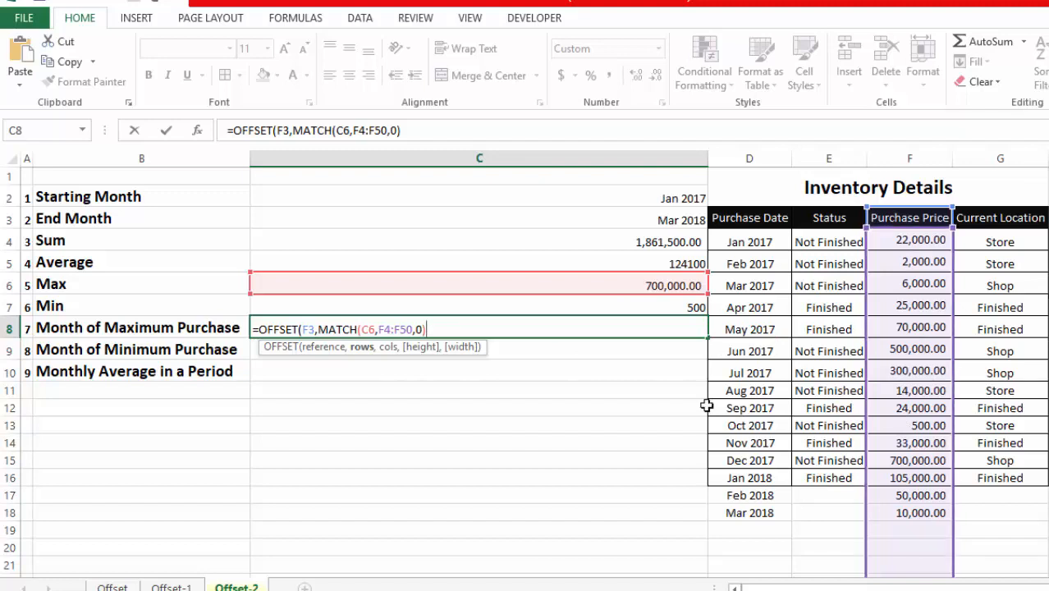
Complete the C8 formula with -2 as the columns argument and compare its result with the Dec 2017 row
type(",")
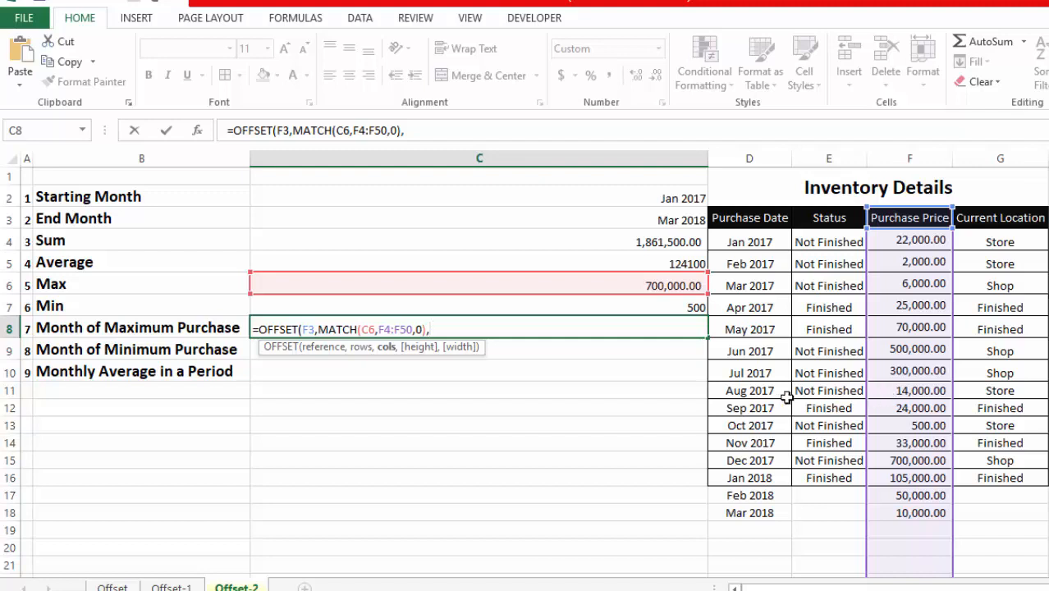
type("-2)")
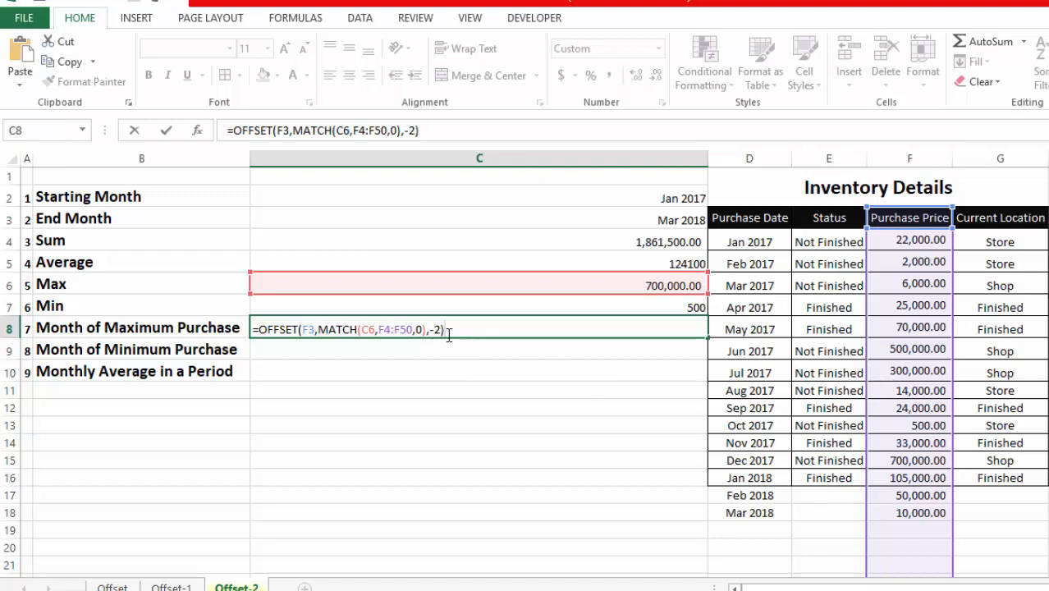
key("Return")
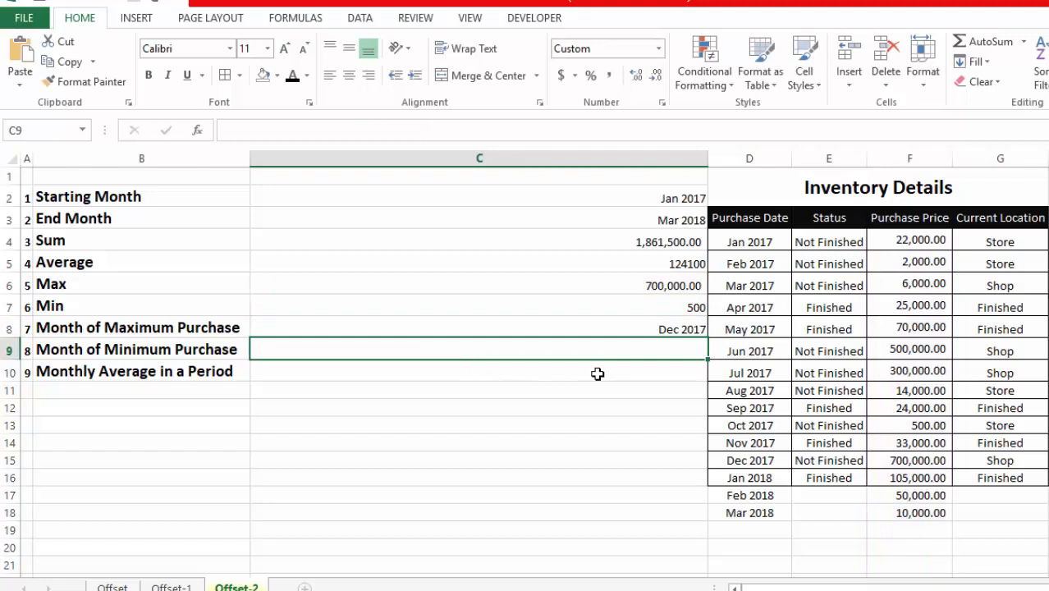
left_click(688, 335)
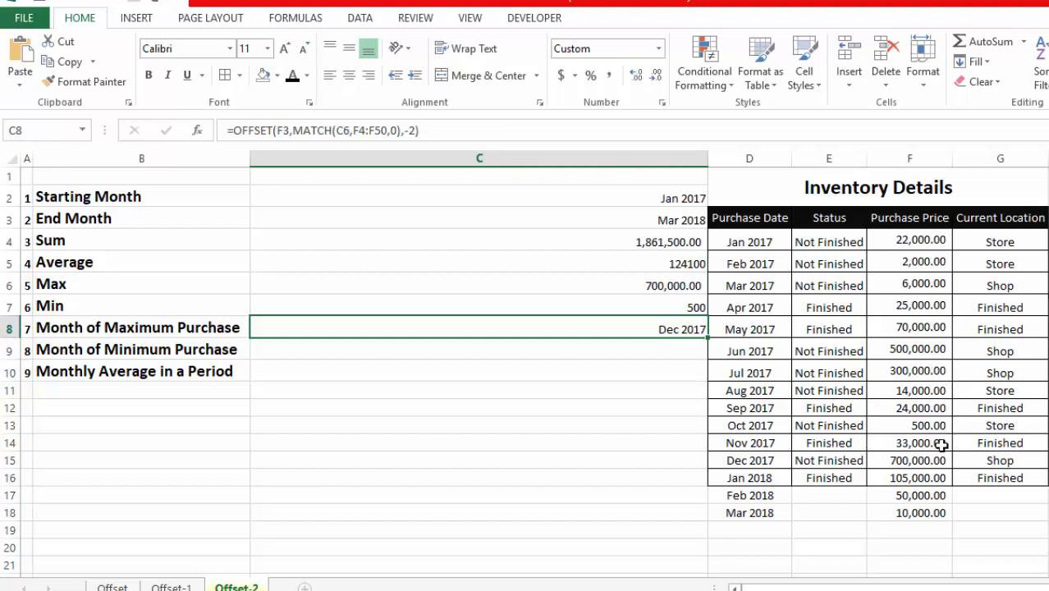
left_click_drag(933, 458, 771, 460)
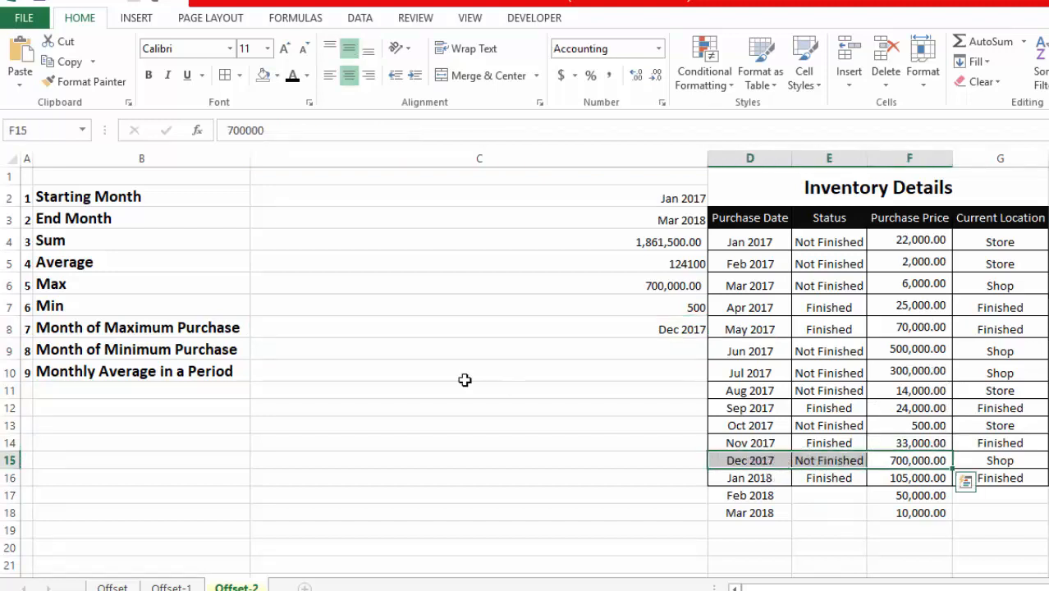
Copy the formula text from C8 and paste it into the Month of Minimum Purchase cell C9
left_click(200, 353)
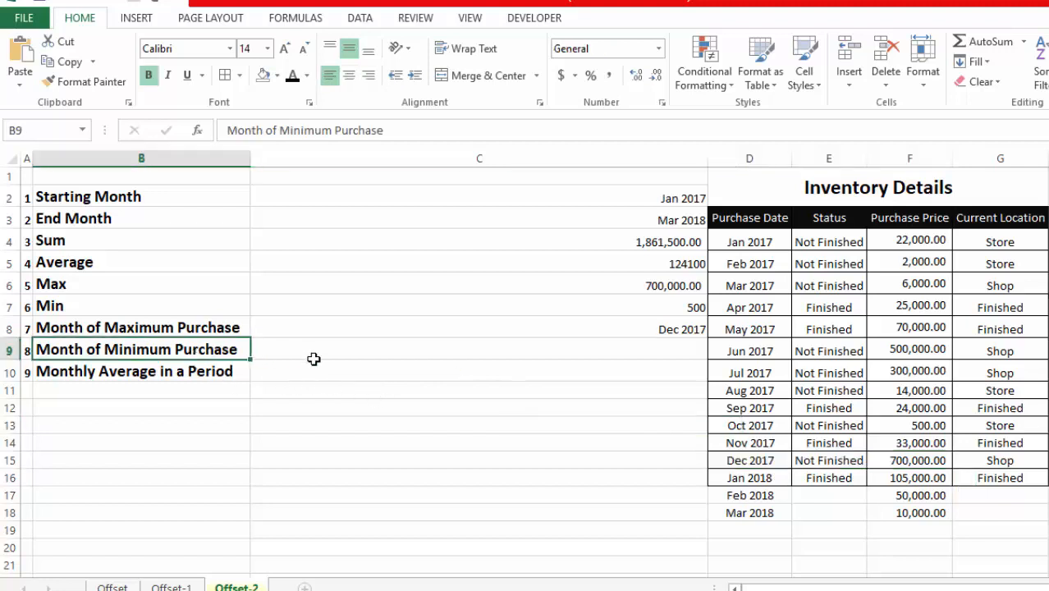
left_click(687, 306)
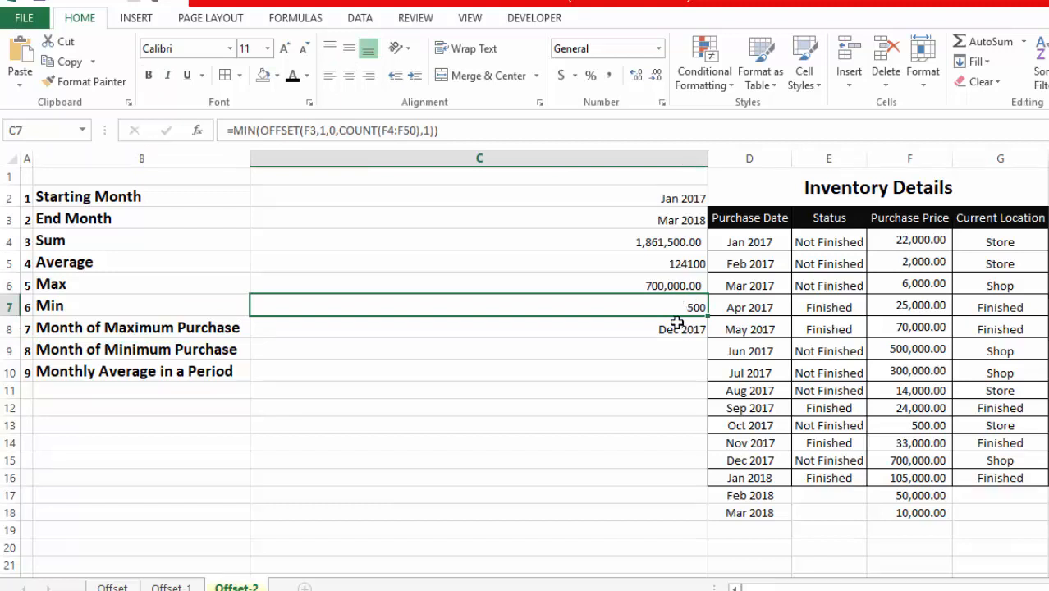
left_click(651, 329)
double_click(651, 330)
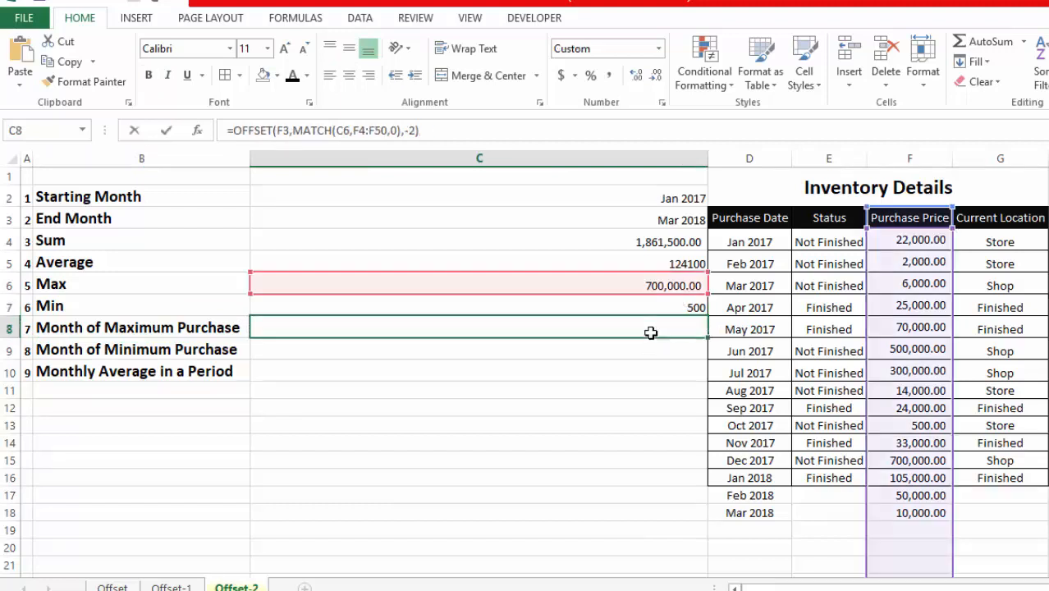
left_click_drag(605, 328, 211, 322)
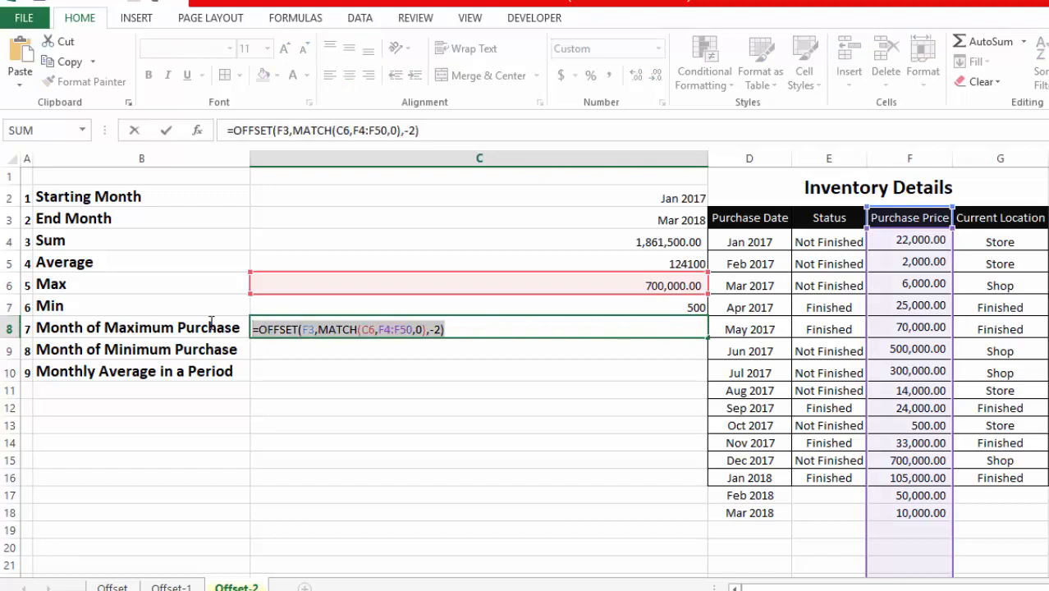
key("Escape")
left_click(345, 350)
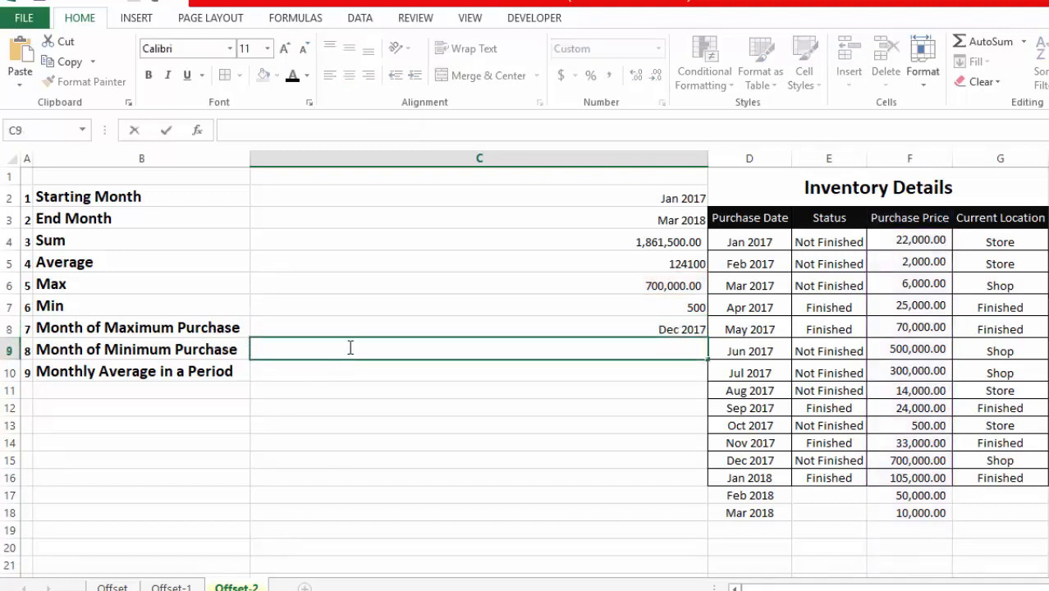
key("ctrl+v")
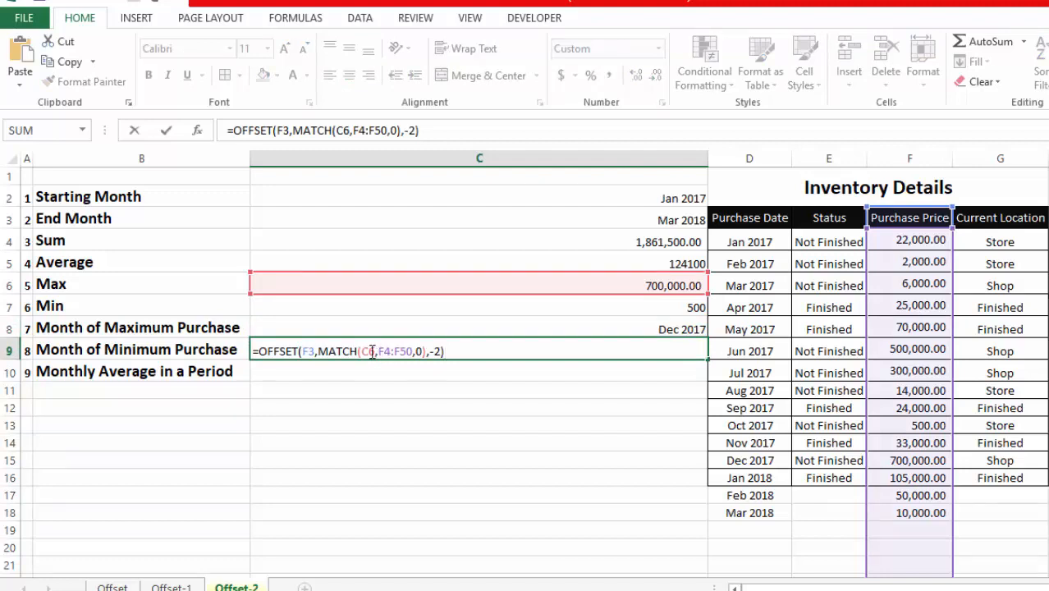
Replace the MATCH lookup value C6 with the Min cell C7 in the C9 formula, enter it and check the result
left_click(377, 350)
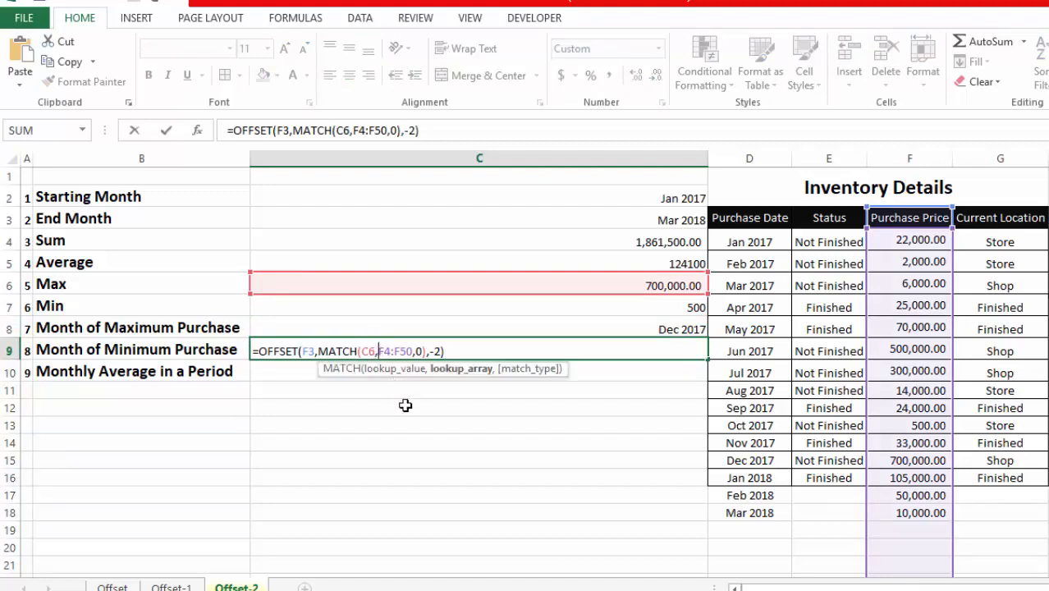
key("BackSpace")
key("BackSpace")
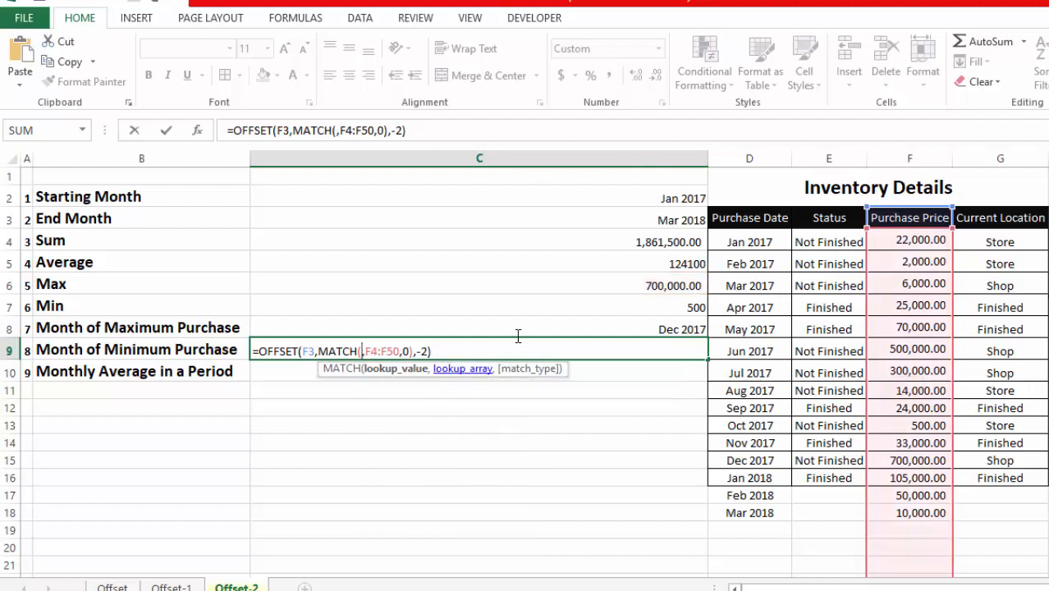
left_click(672, 304)
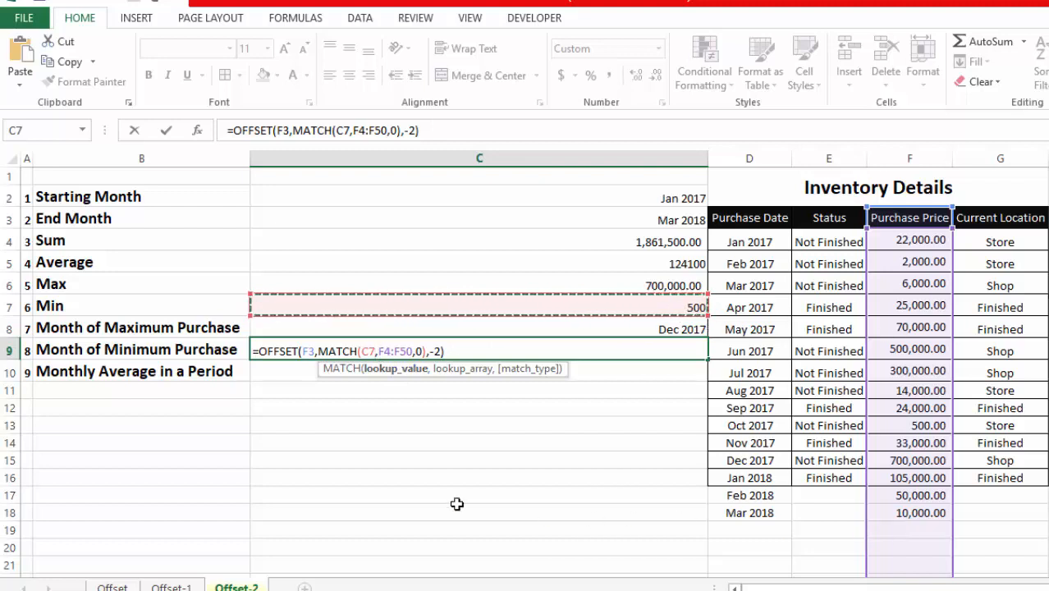
key("Return")
left_click(693, 352)
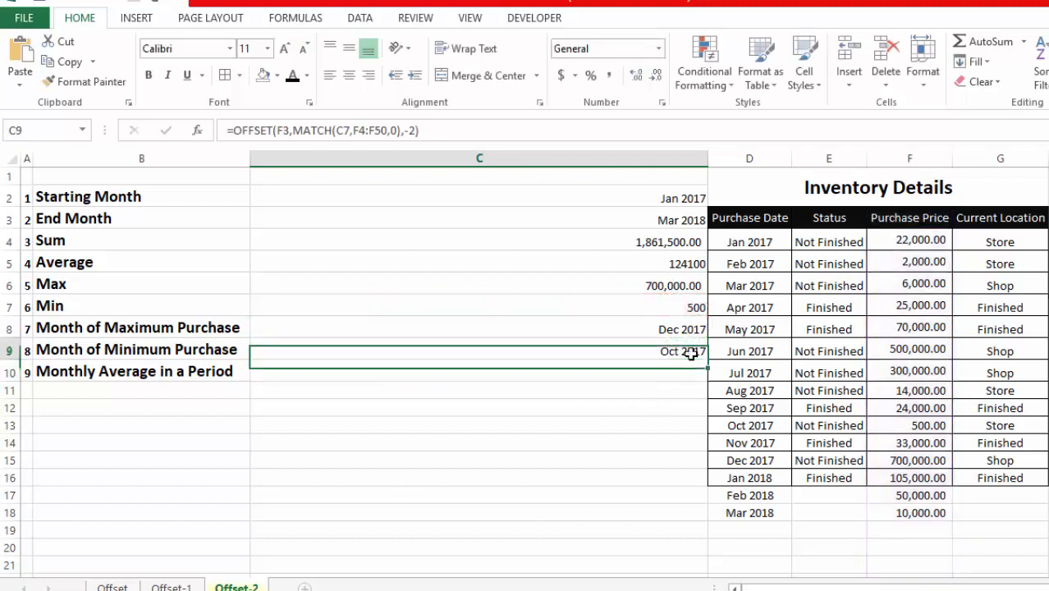
Compare the Min value and the Month of Minimum Purchase result with the Oct 2017 row of the inventory table
left_click(694, 311)
left_click(669, 350)
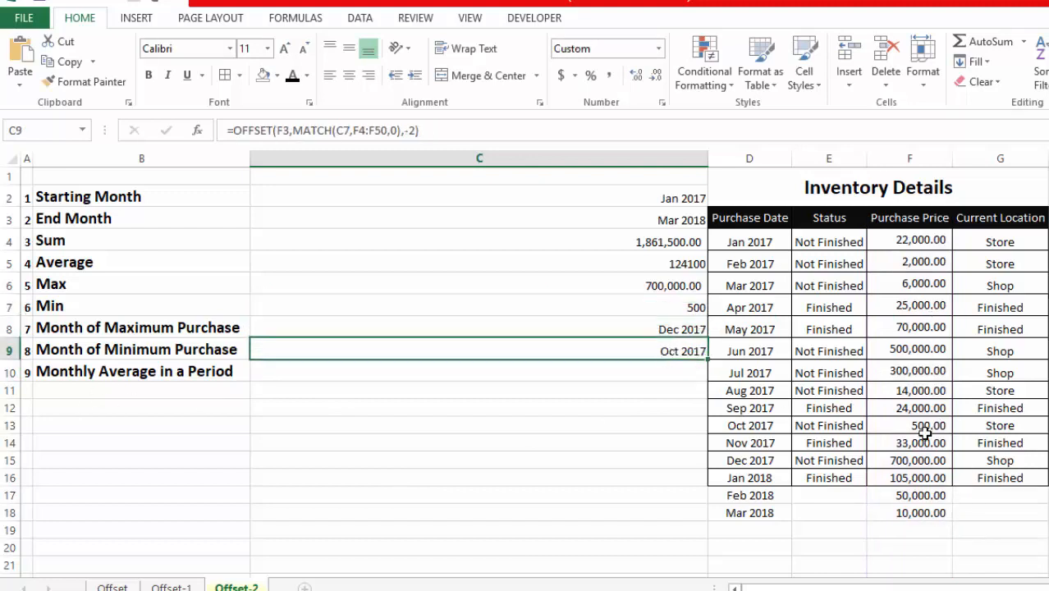
left_click_drag(925, 430, 737, 426)
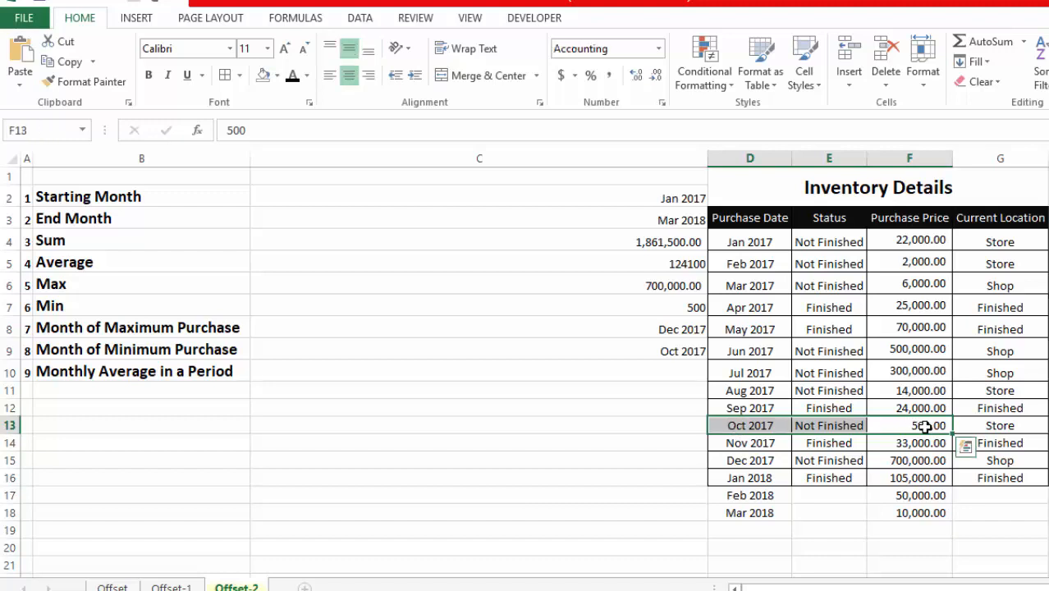
left_click(682, 371)
left_click_drag(690, 352, 694, 328)
left_click(666, 370)
left_click(548, 442)
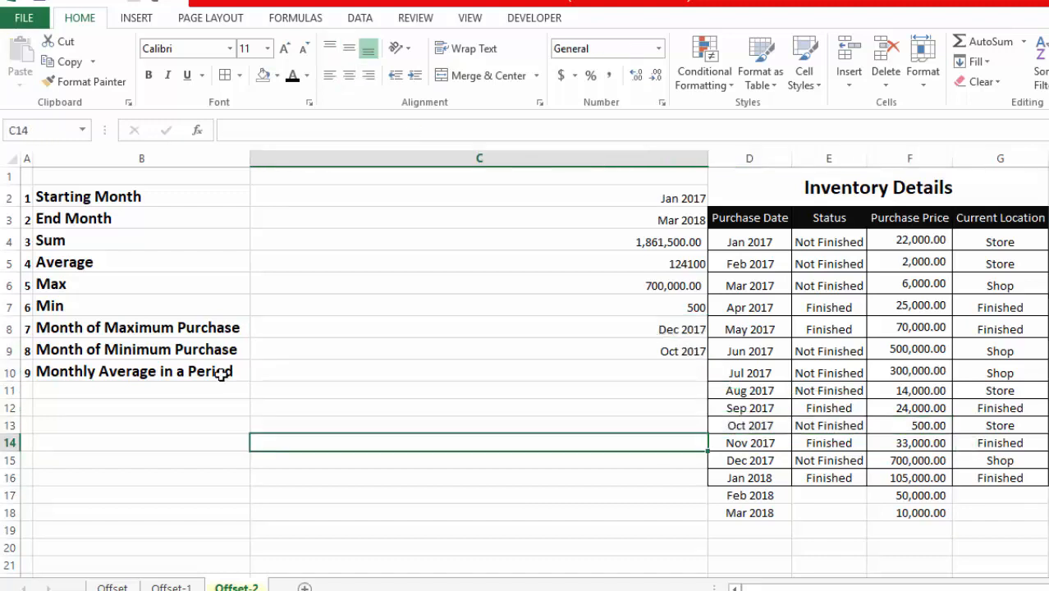
Review the Monthly Average in a Period item against the Jan to Dec 2017 purchase prices in F4:F15
left_click(221, 374)
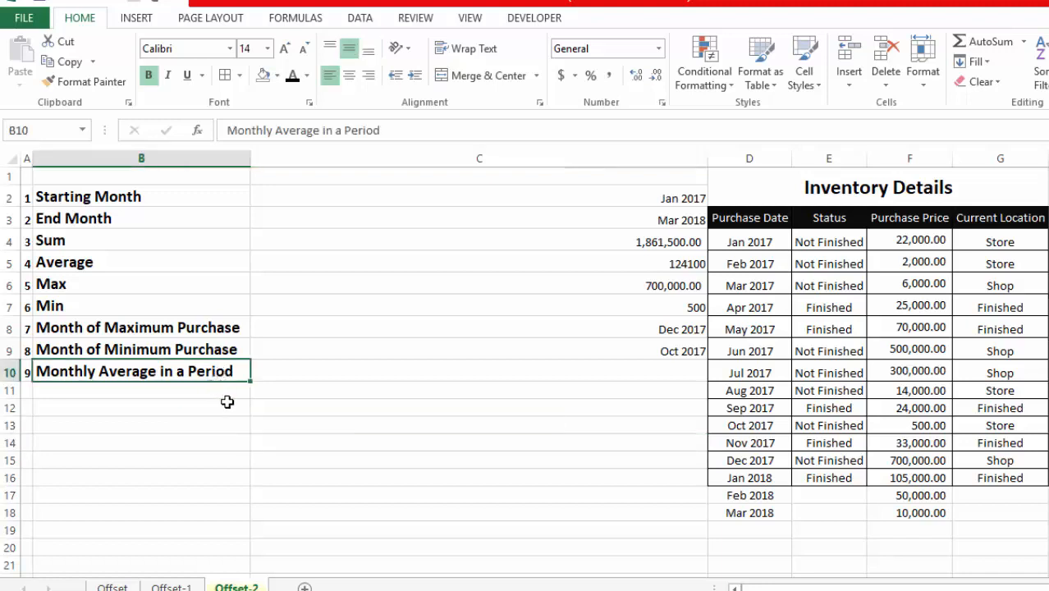
left_click(263, 393)
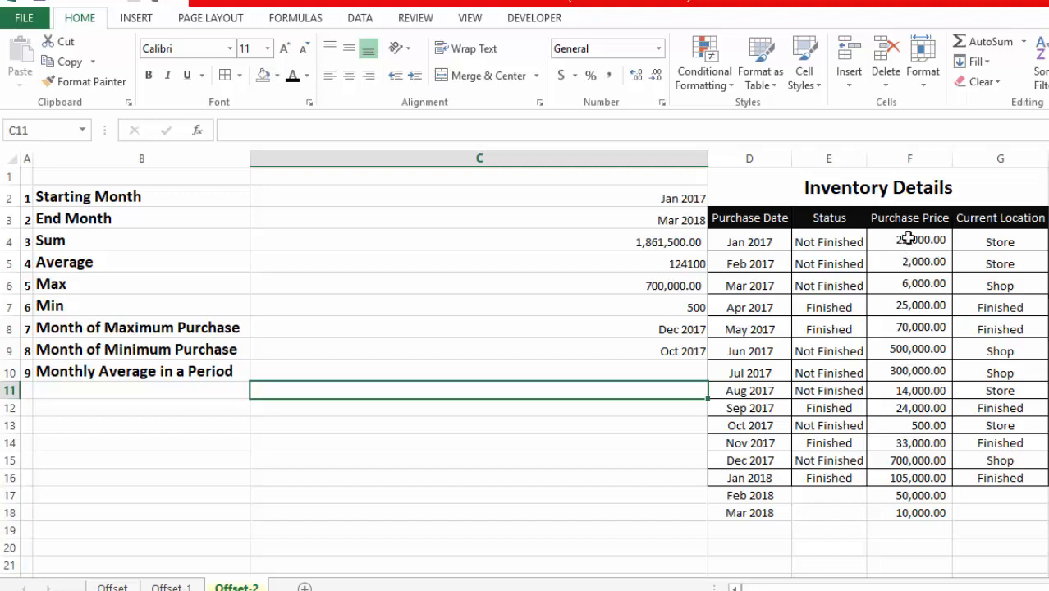
left_click_drag(909, 238, 901, 464)
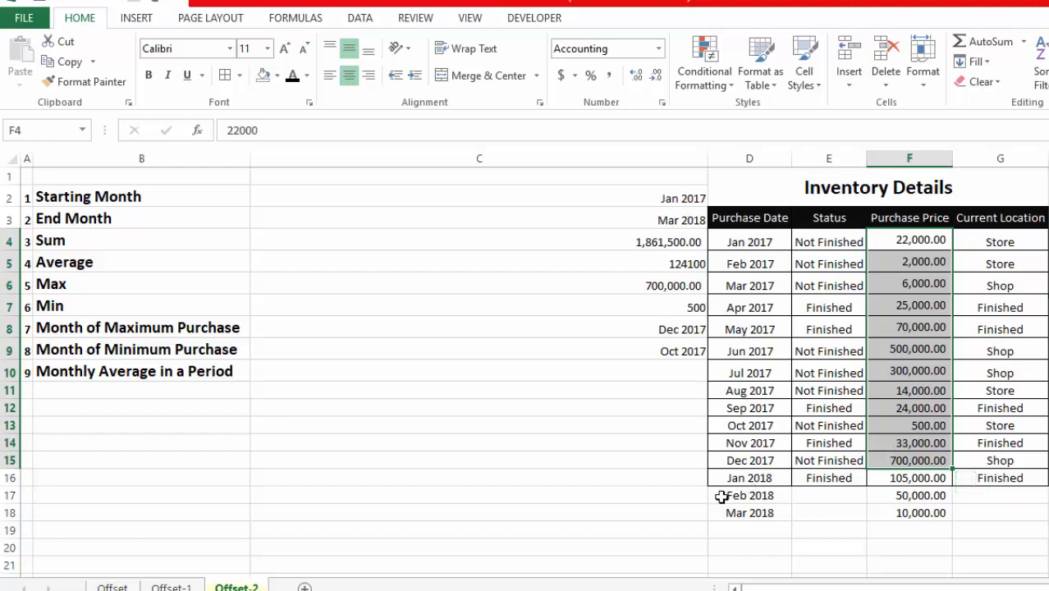
Add a list data validation to B12 using the Purchase Date months from Jan 2017 to Mar 2018 as source
left_click(201, 411)
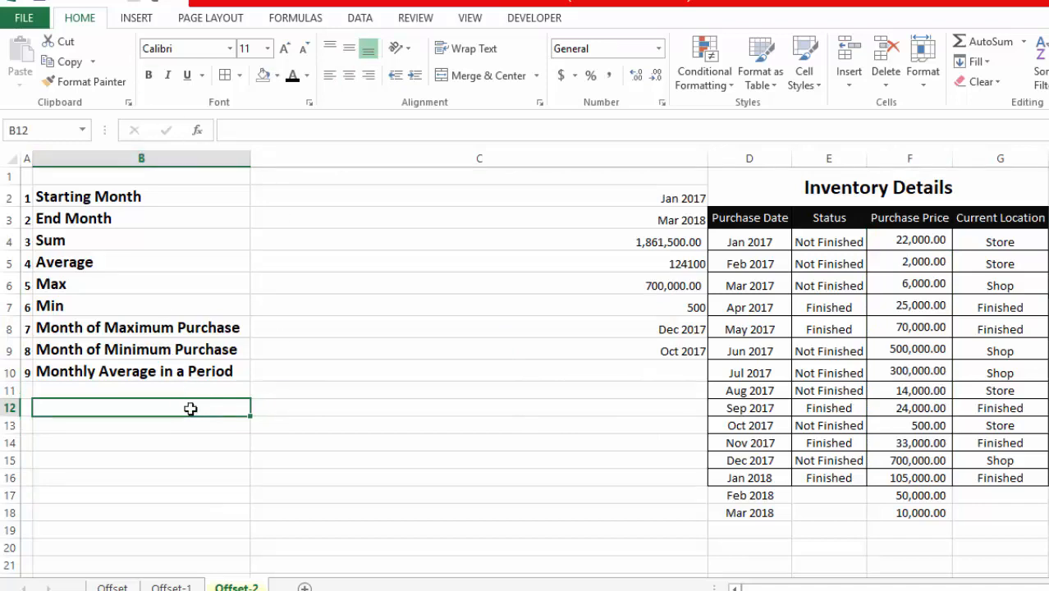
left_click(360, 17)
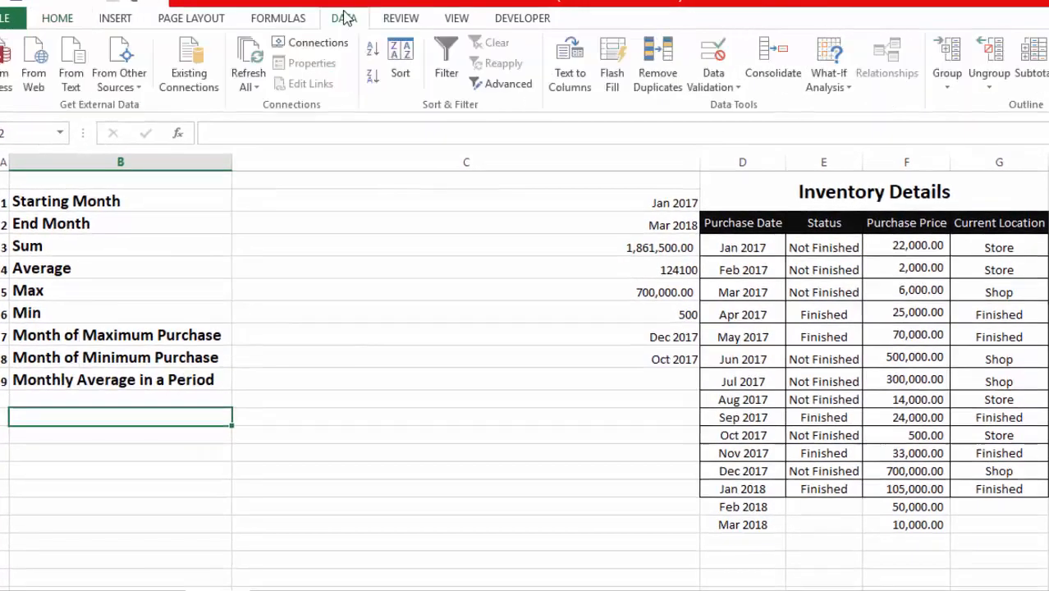
left_click(713, 65)
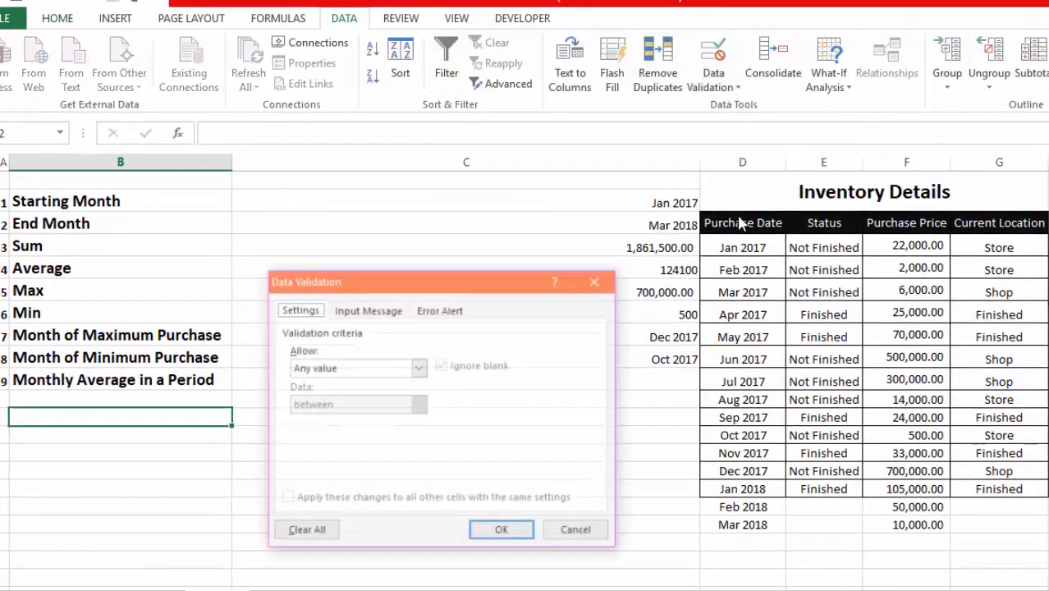
left_click(417, 367)
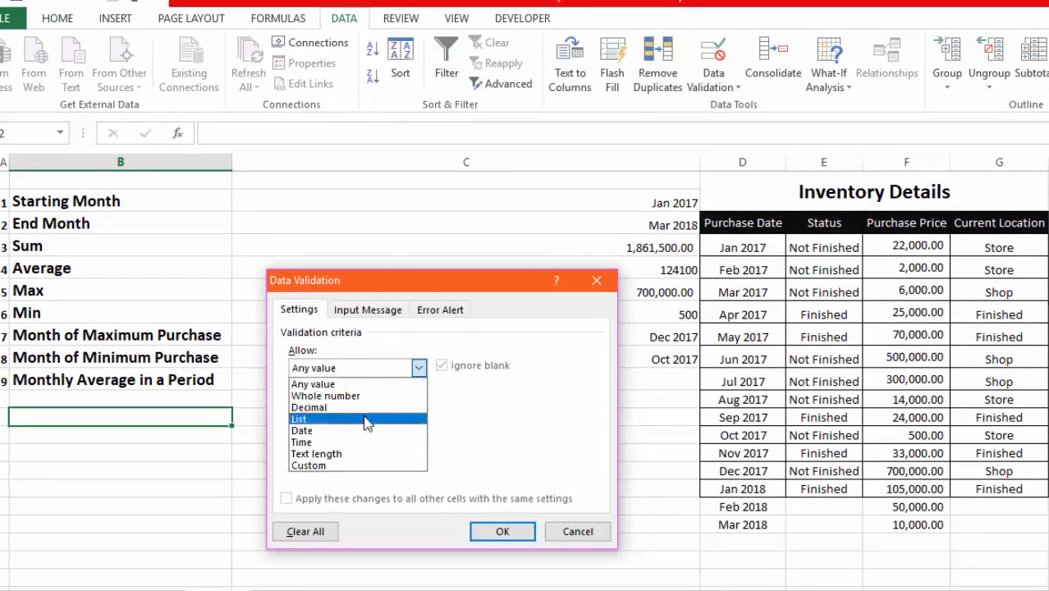
left_click(366, 419)
left_click(459, 441)
left_click_drag(742, 248, 740, 521)
left_click(501, 531)
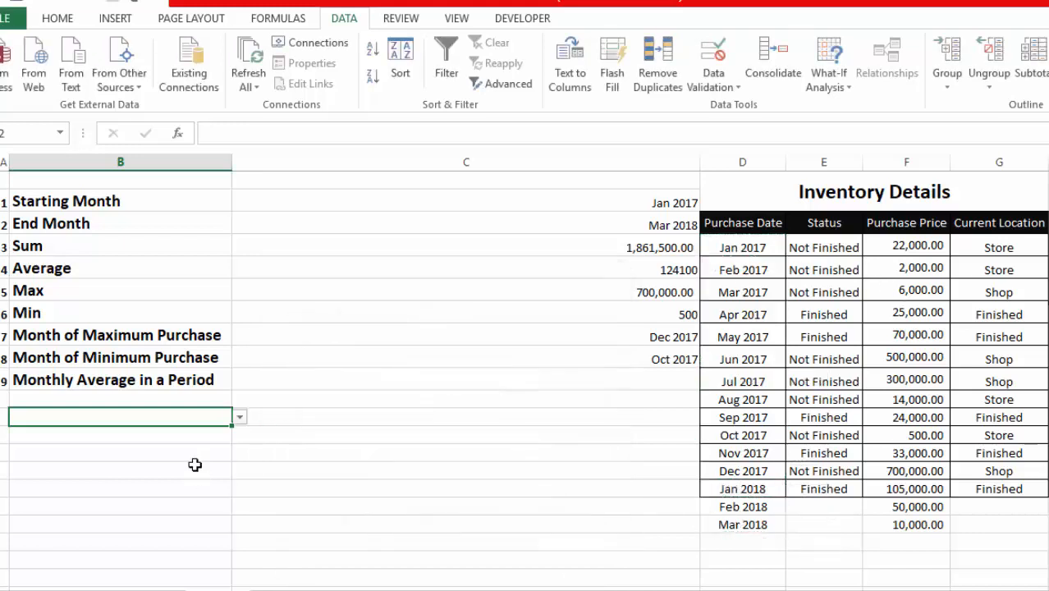
Choose Jan 2017 from the list in B12 and copy the date format of C9 onto B12:B15
left_click(240, 417)
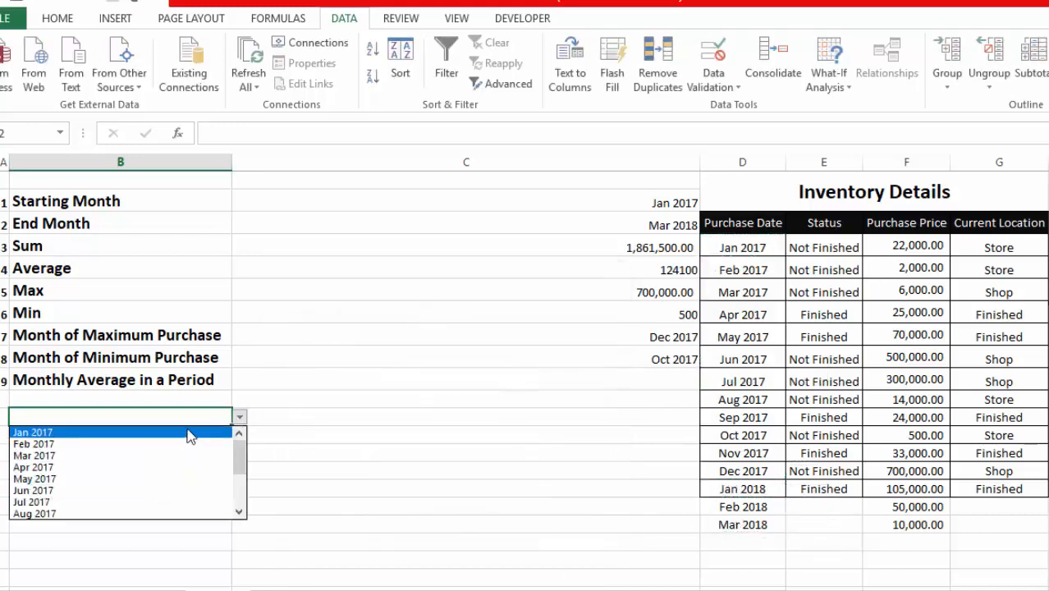
left_click(185, 432)
left_click(651, 366)
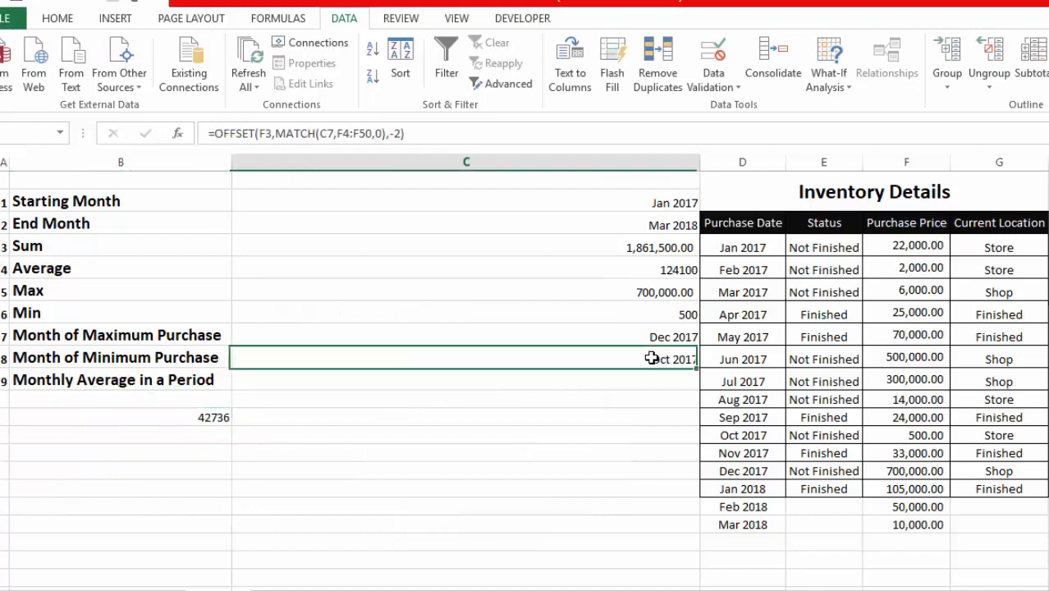
left_click(57, 18)
left_click(59, 83)
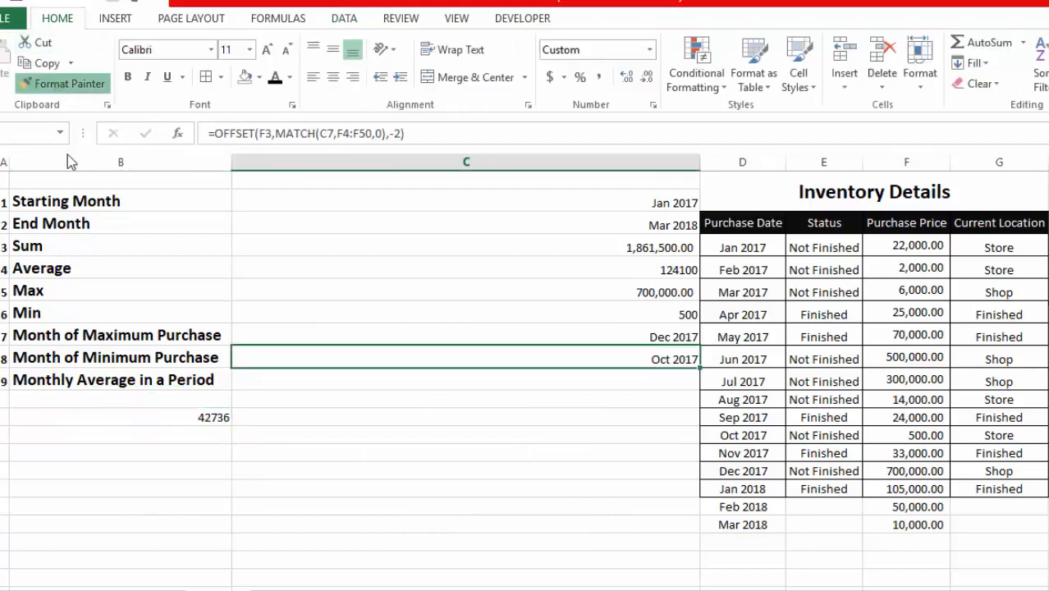
mouse_move(168, 417)
left_mouse_down()
mouse_move(168, 461)
mouse_move(195, 466)
left_mouse_up()
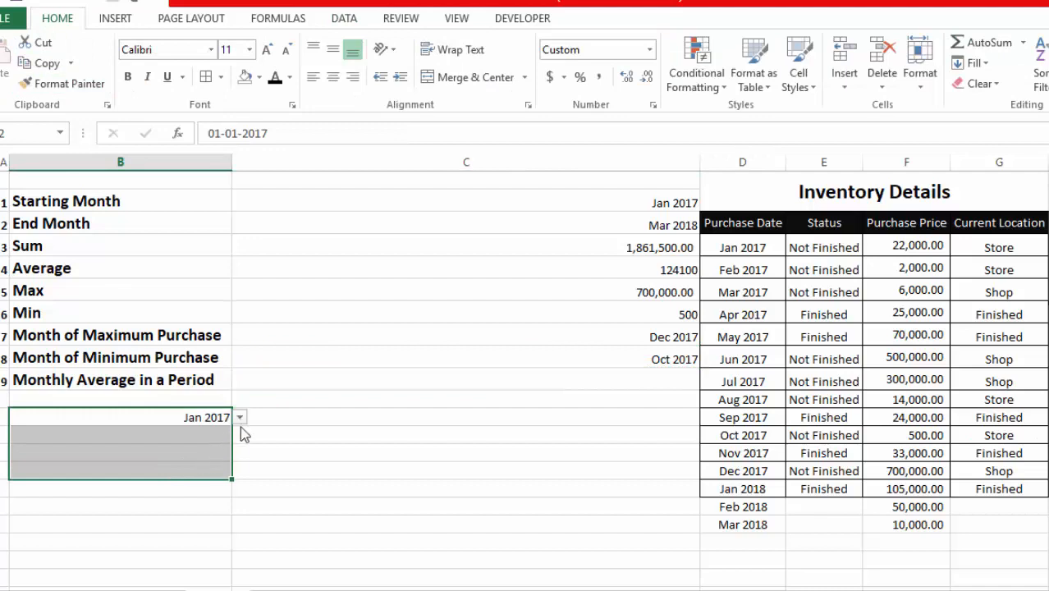
Copy the month list cell B12 and paste it into B14
left_click(203, 417)
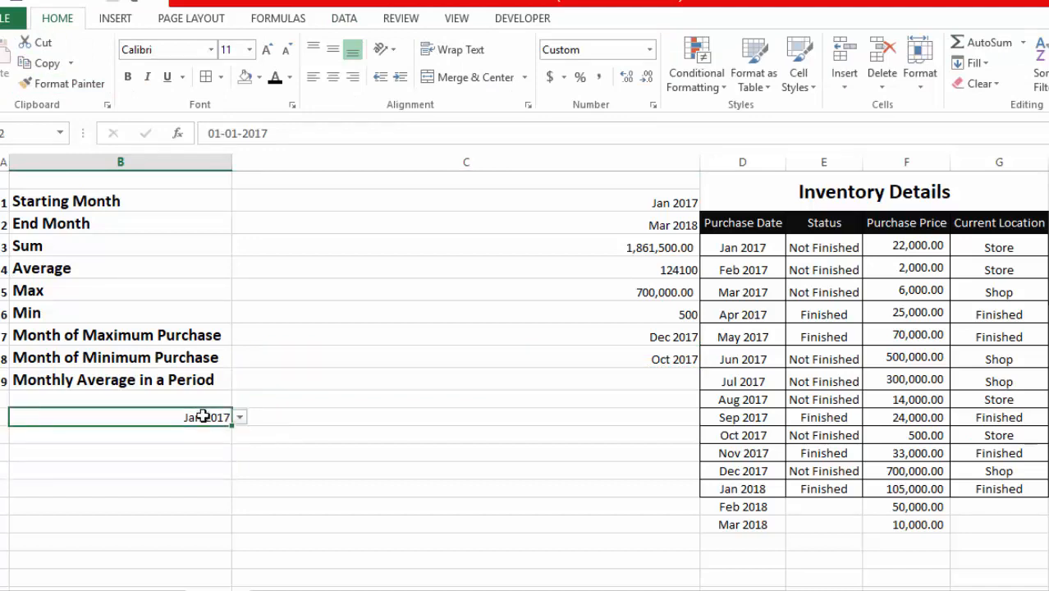
key("ctrl+c")
left_click(193, 448)
key("ctrl+v")
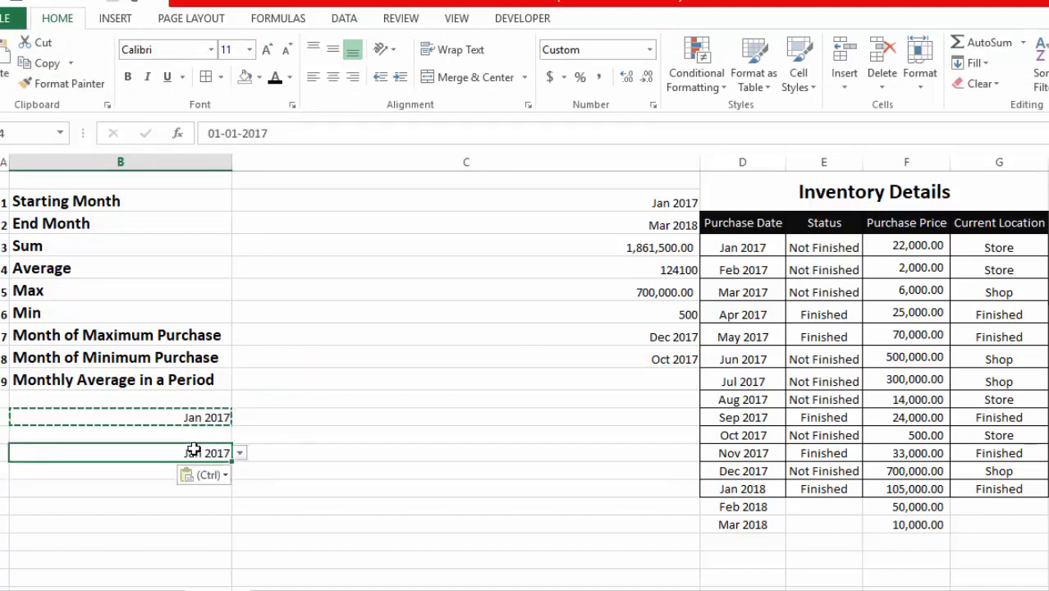
left_click(241, 454)
left_click(193, 415)
key("Escape")
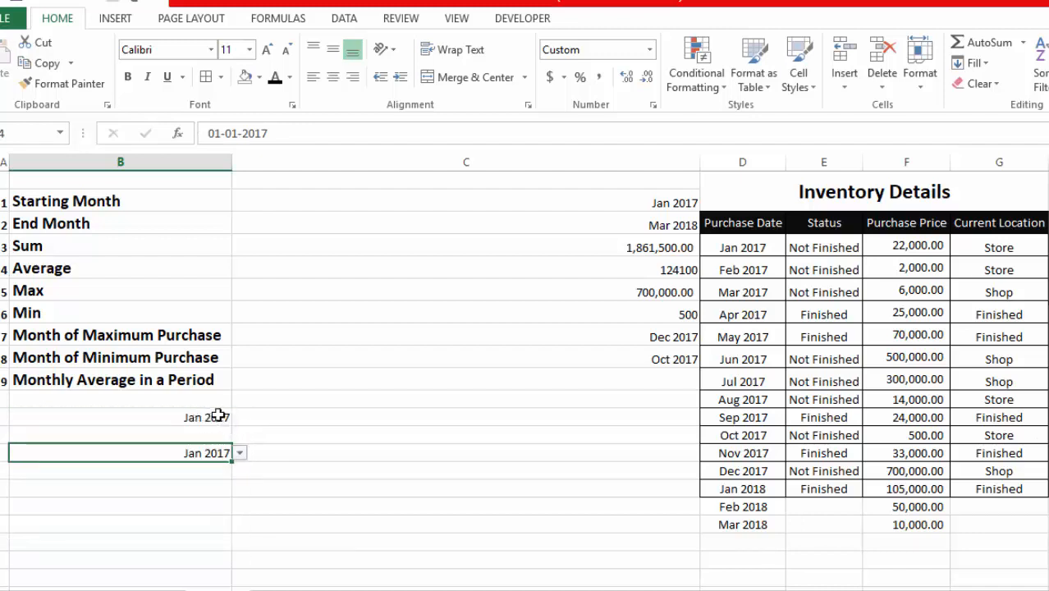
Choose Dec 2017 from the month list in B14 as the end of the period
left_click(218, 416)
left_click(227, 448)
left_click(240, 453)
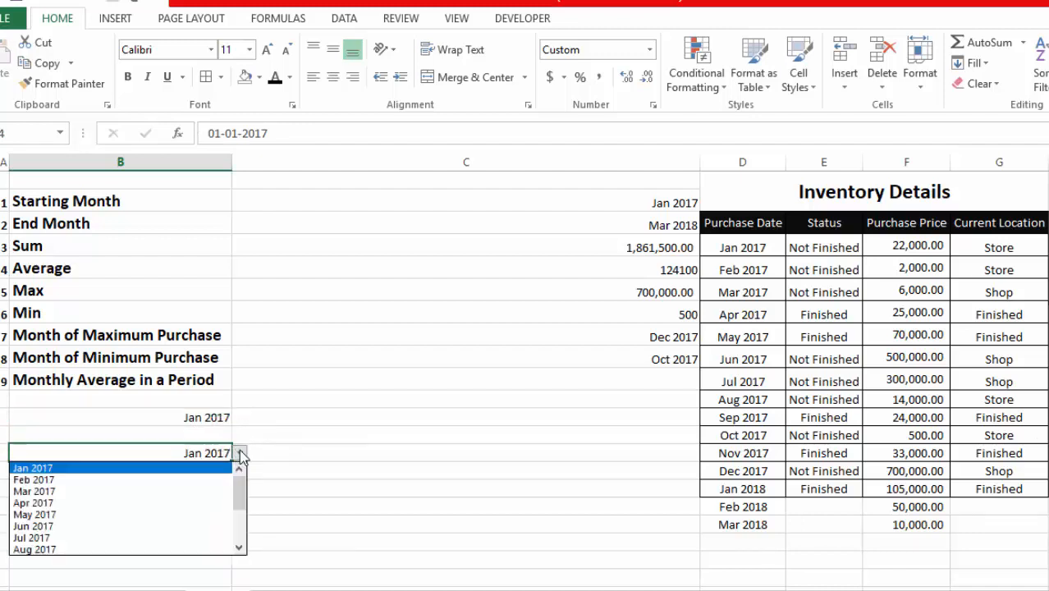
left_click_drag(240, 484, 241, 510)
left_click(123, 538)
left_click(274, 471)
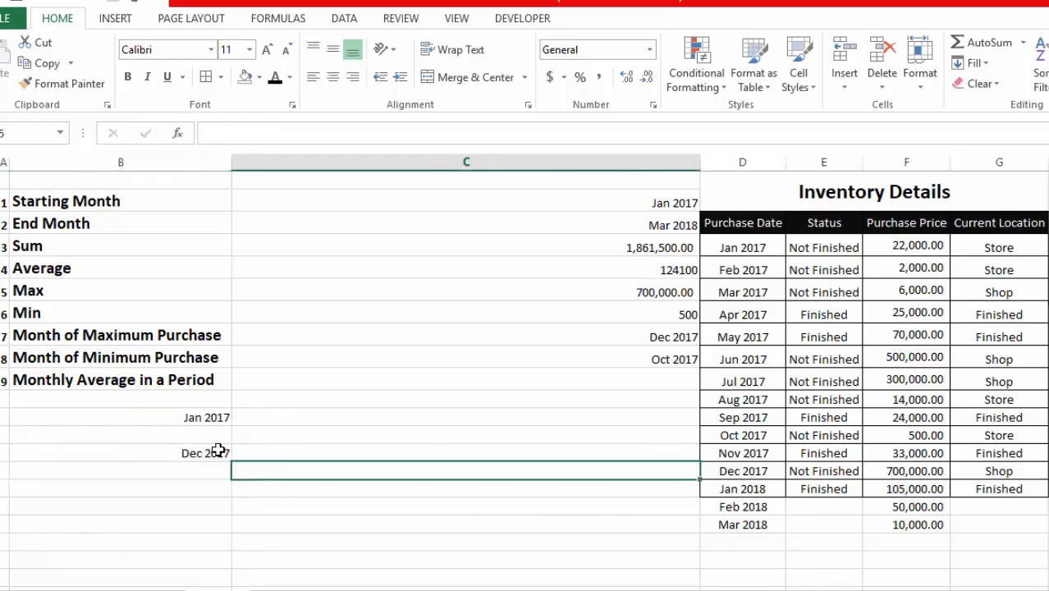
left_click(198, 450)
Start an AVERAGE formula in C10 with a nested OFFSET whose reference is the Purchase Date header D3
left_click(291, 379)
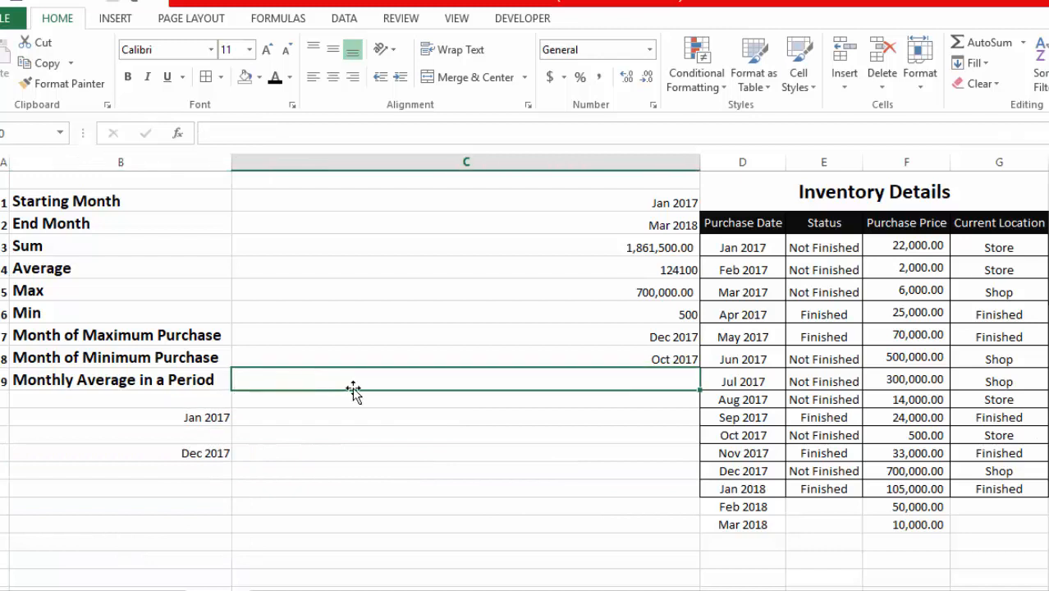
type("=")
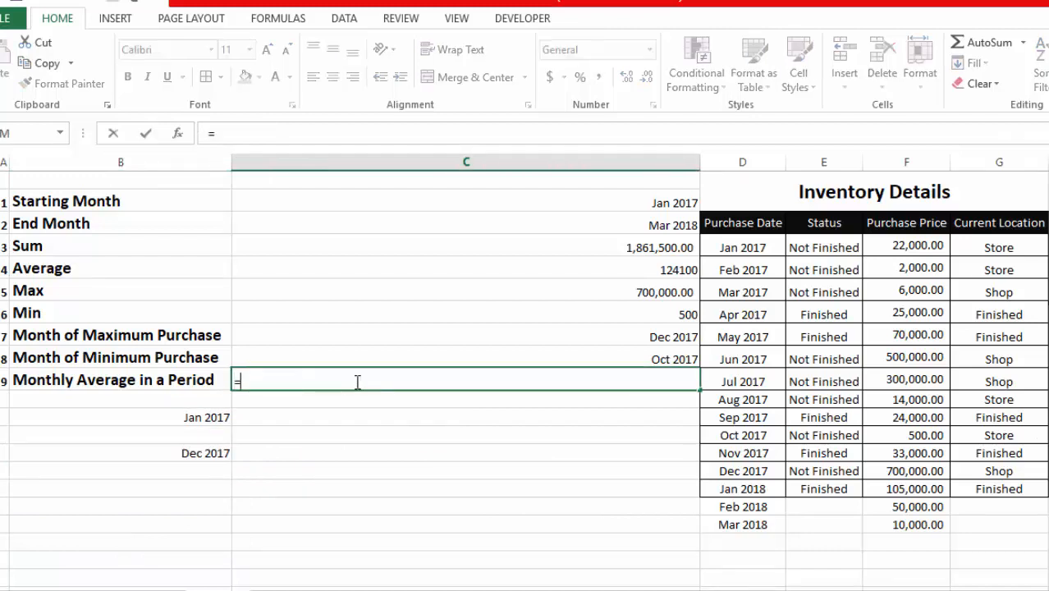
type("aver")
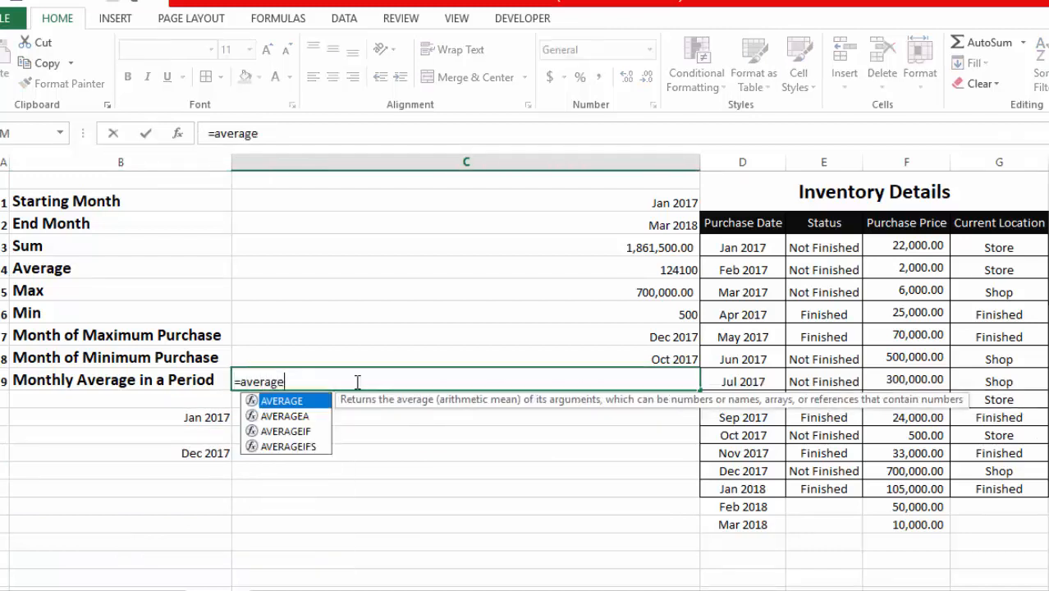
type("age")
key("Tab")
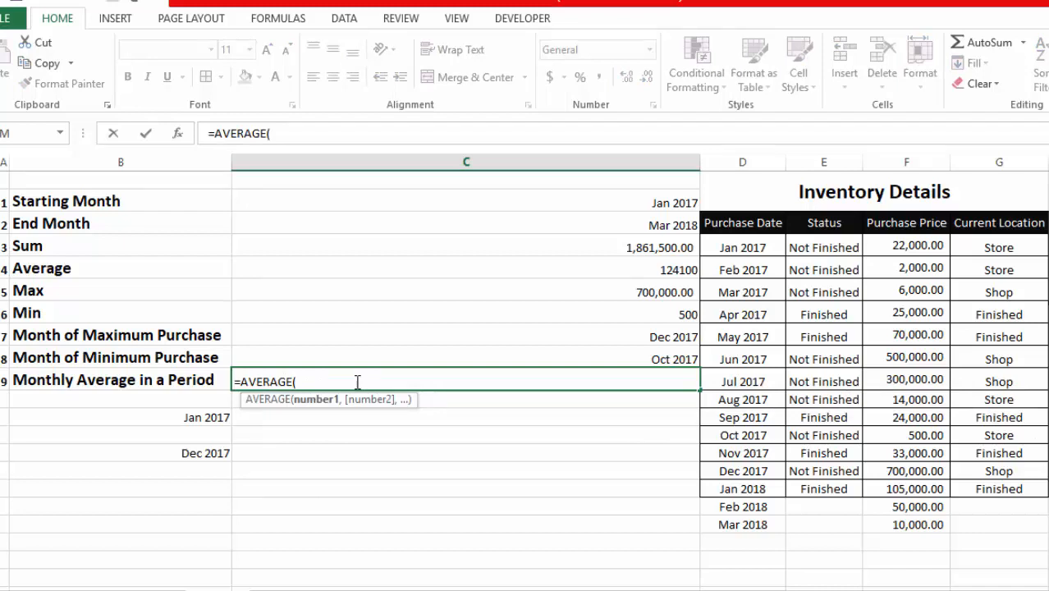
type("offse")
key("Tab")
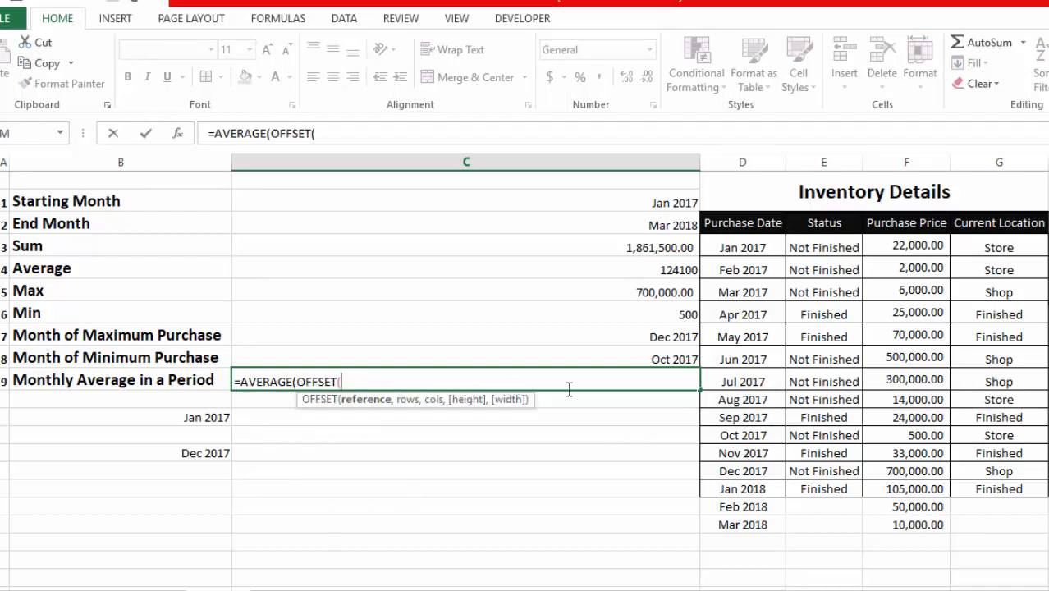
left_click(918, 222)
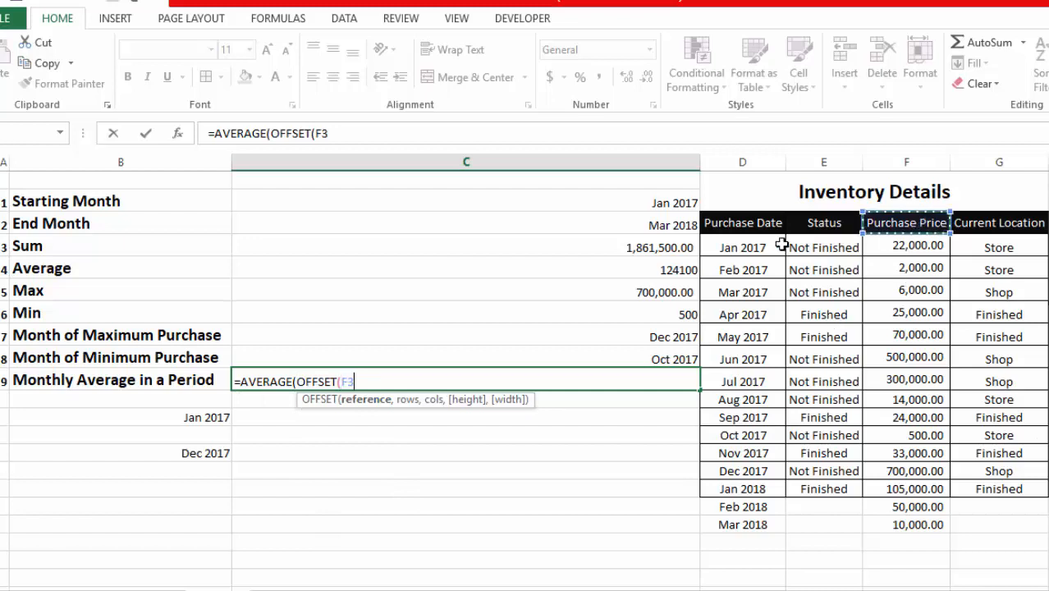
left_click(753, 222)
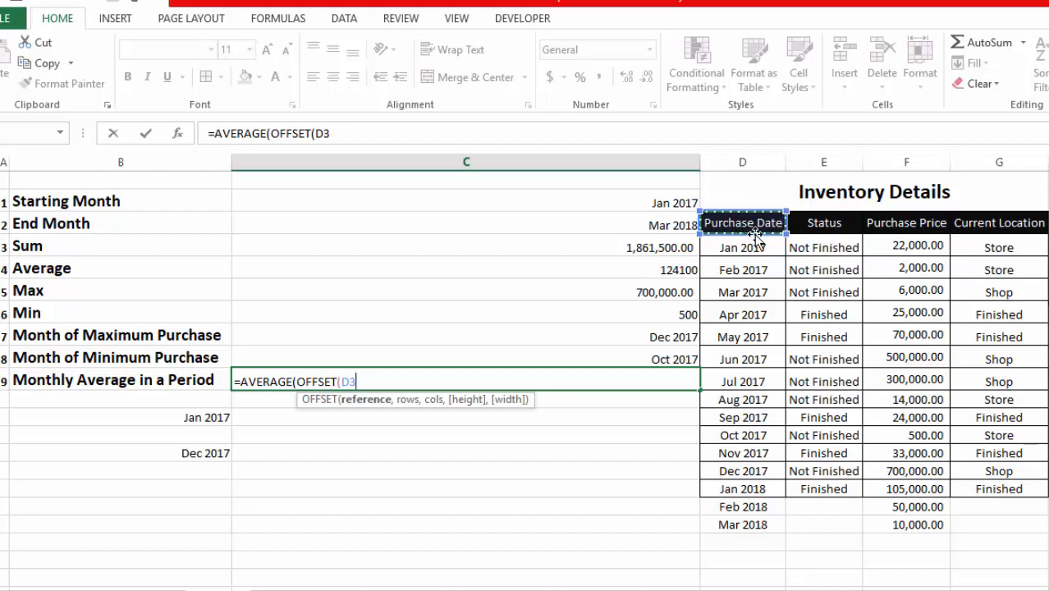
type(",")
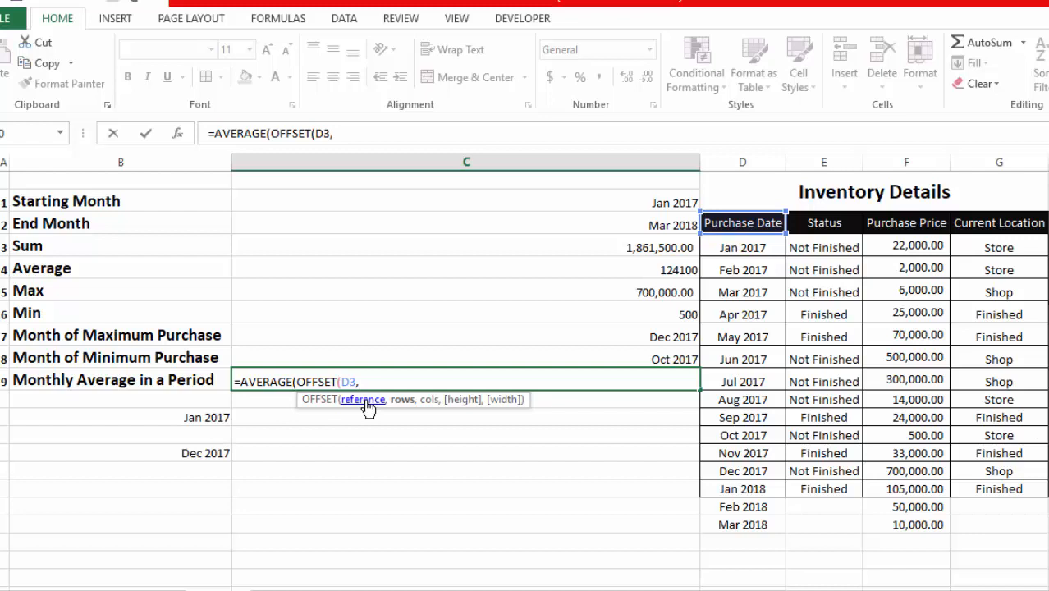
Complete the first OFFSET with MATCH(B12,D4:D20,0) as rows and 2 as columns, followed by the range operator
type("match")
key("Tab")
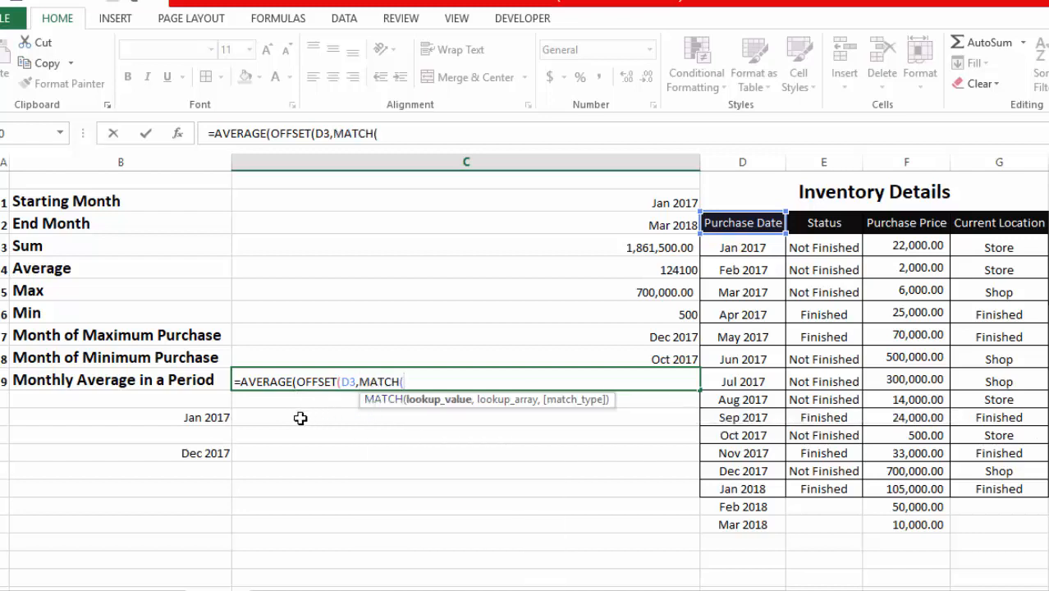
left_click(191, 420)
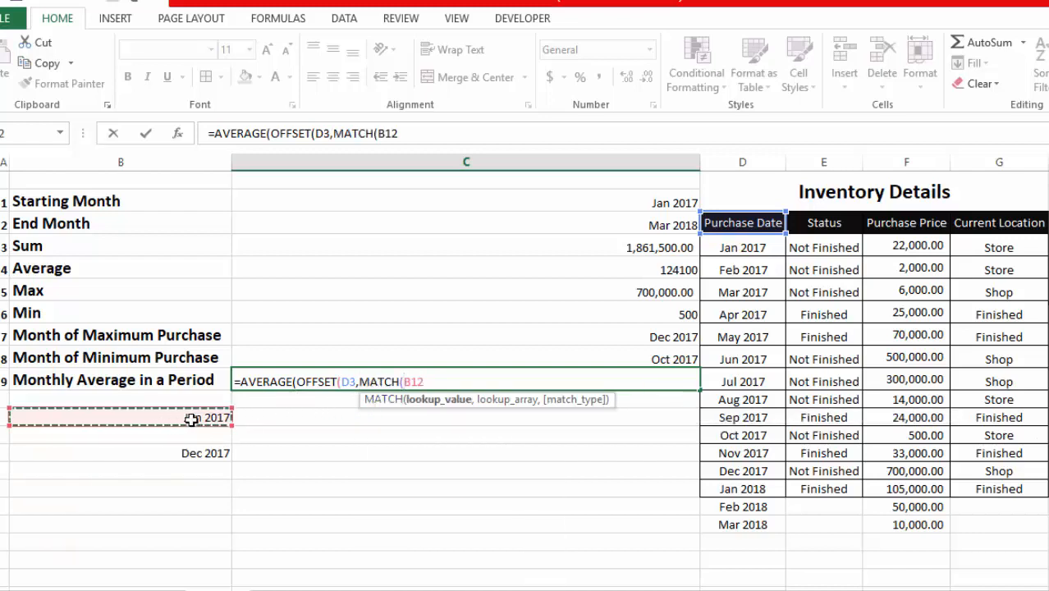
type(",")
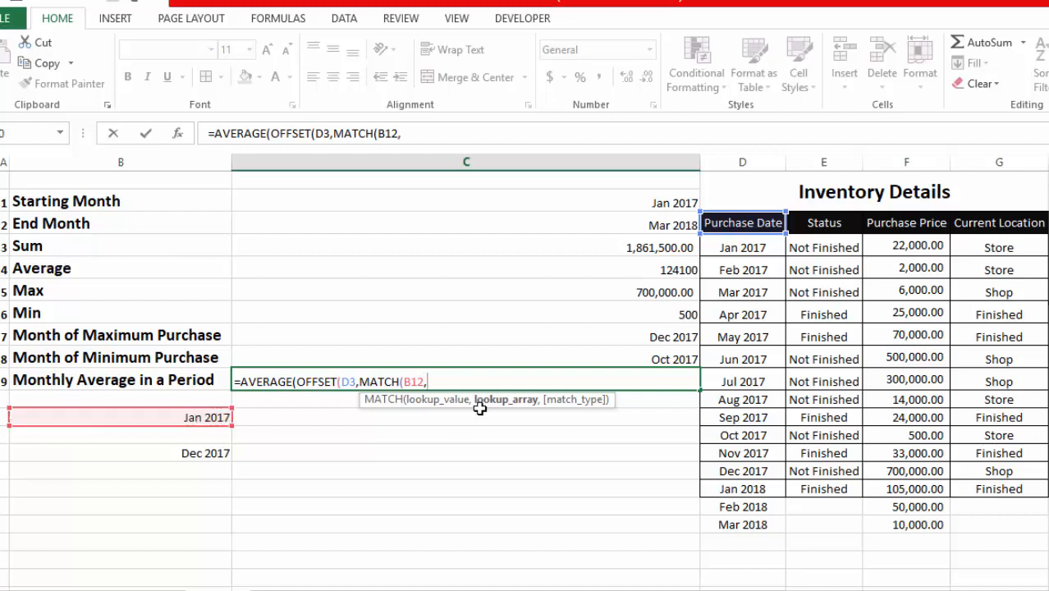
left_click_drag(751, 247, 754, 558)
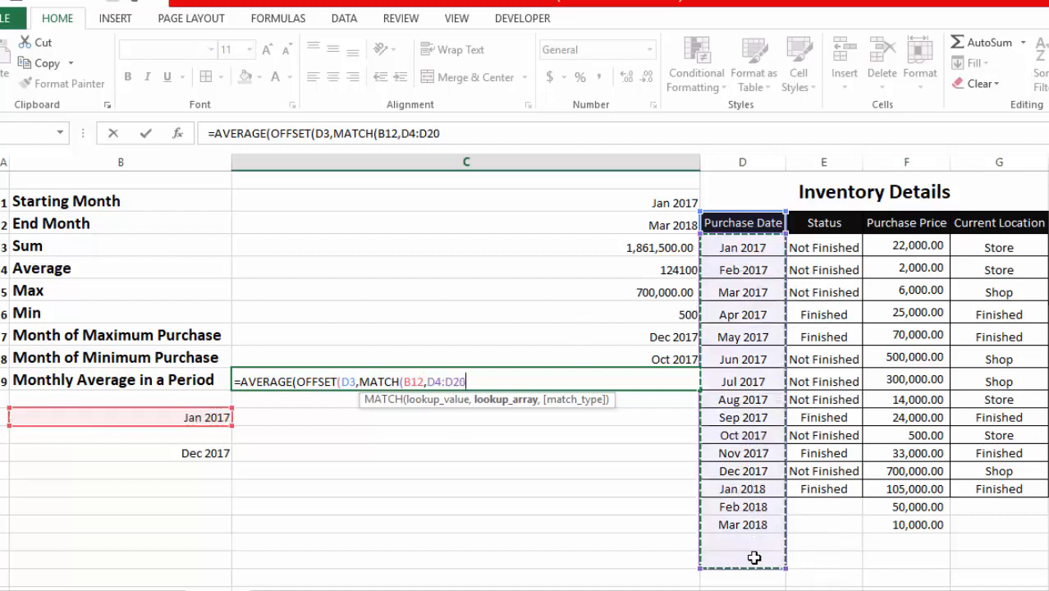
type(",")
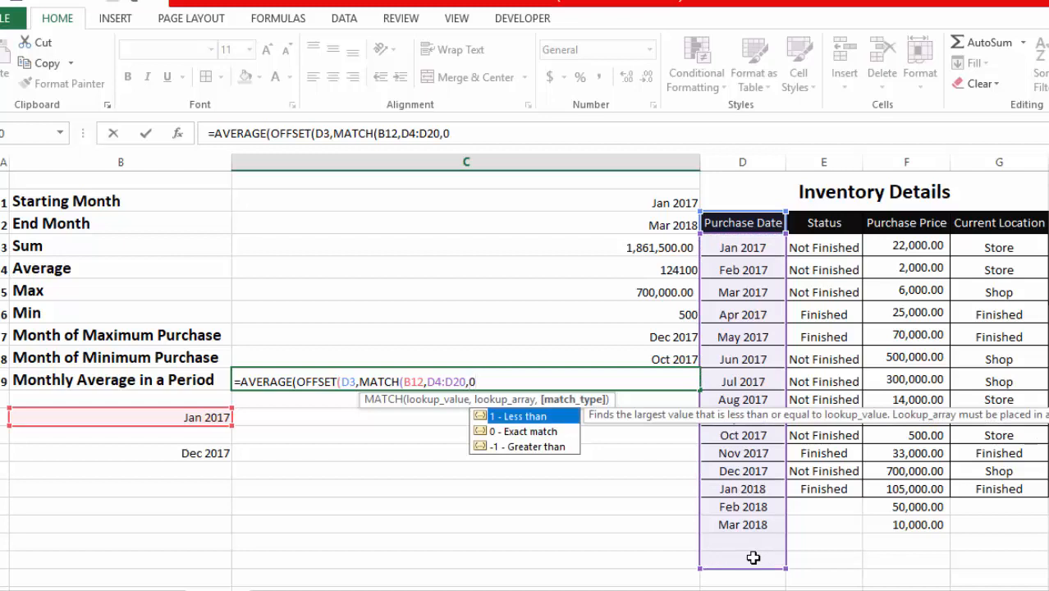
type("0),2):")
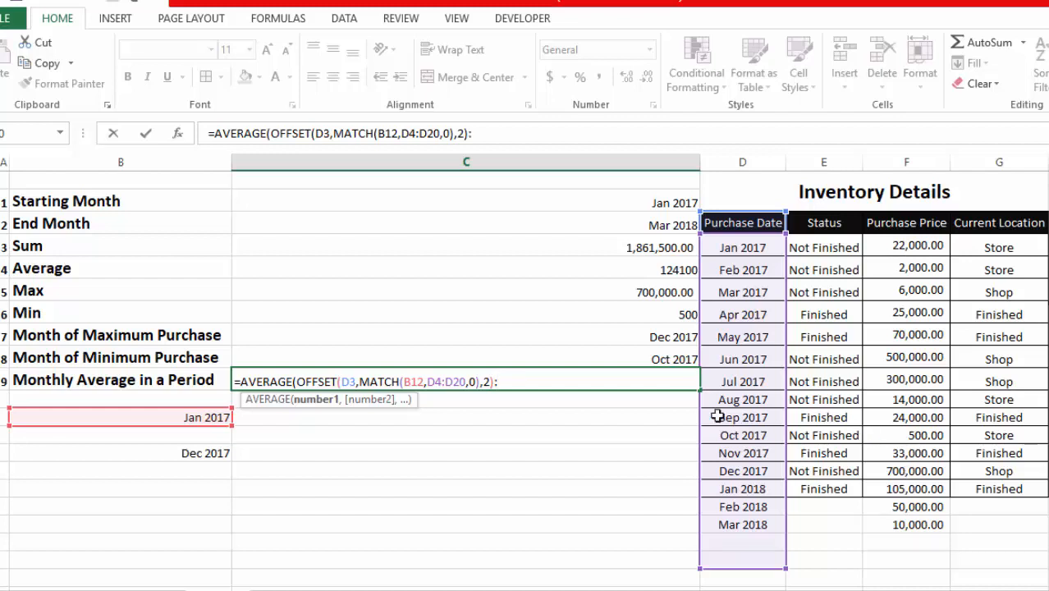
Add a second OFFSET as the end of the range, with the Purchase Date header D3 as its reference
type("off")
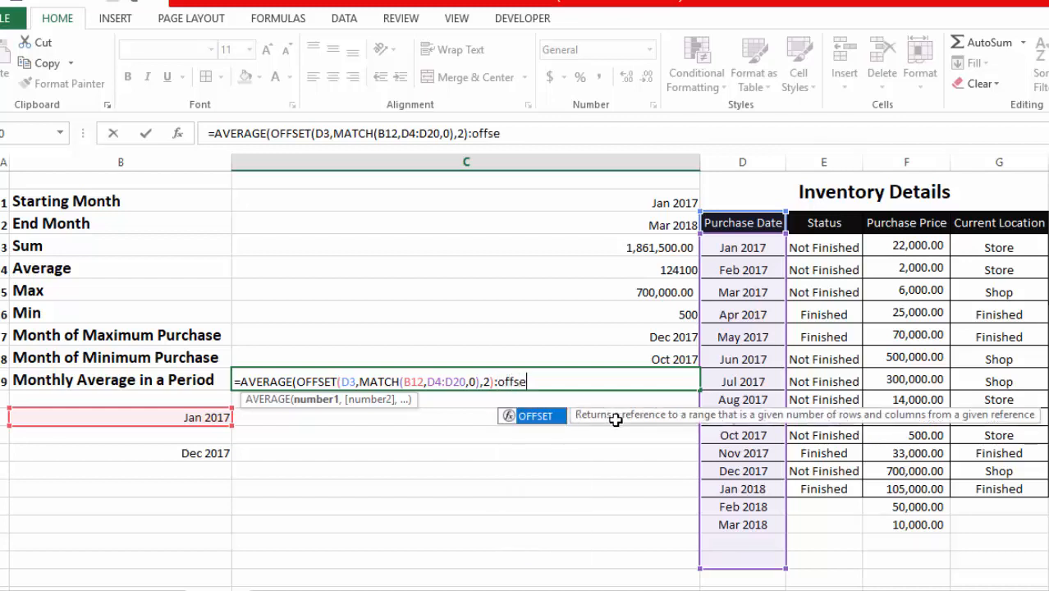
type("se")
key("Tab")
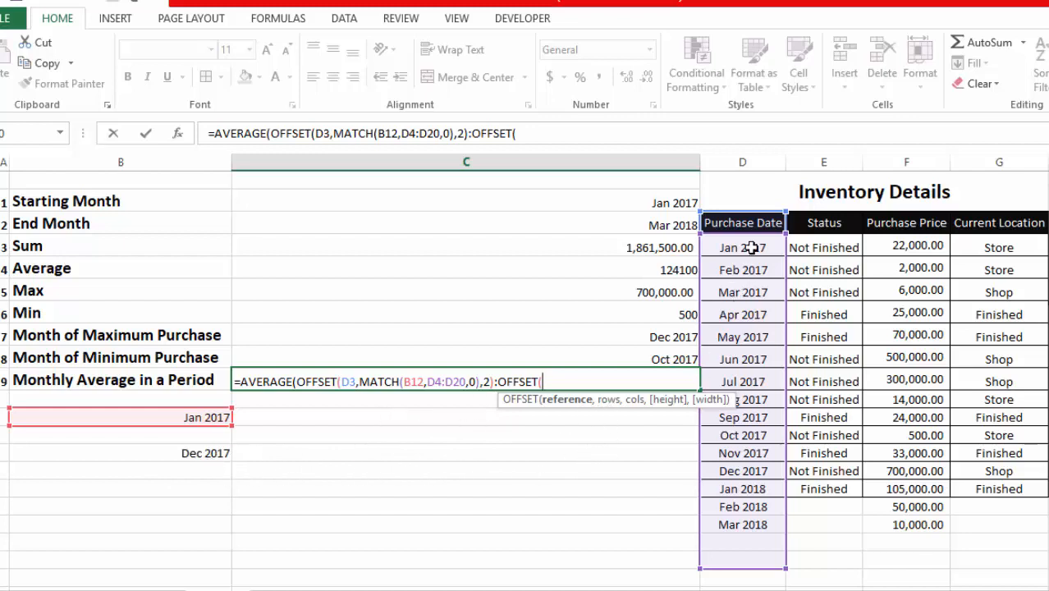
left_click(753, 219)
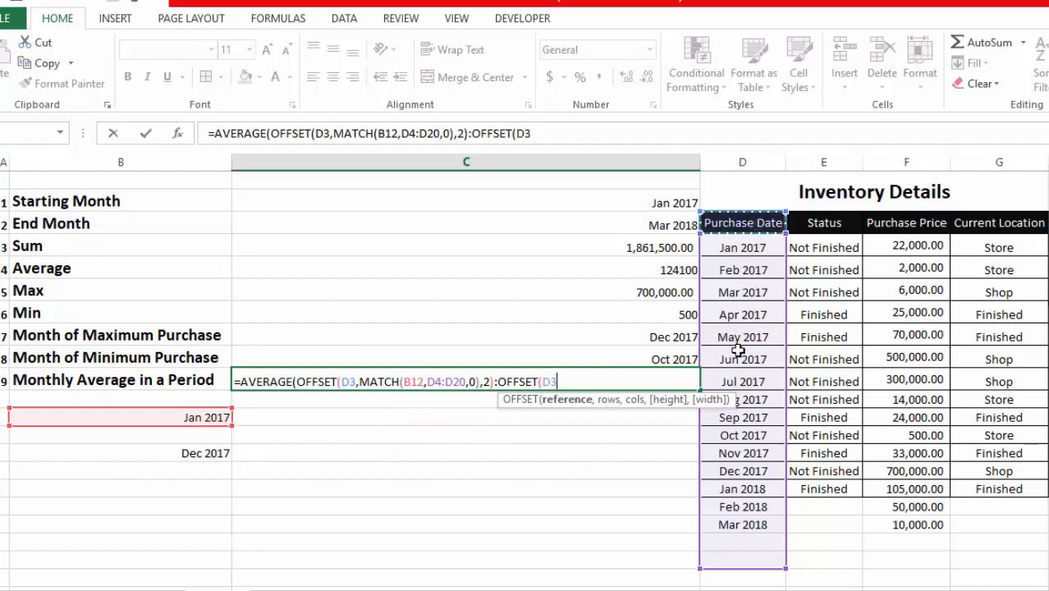
type(",")
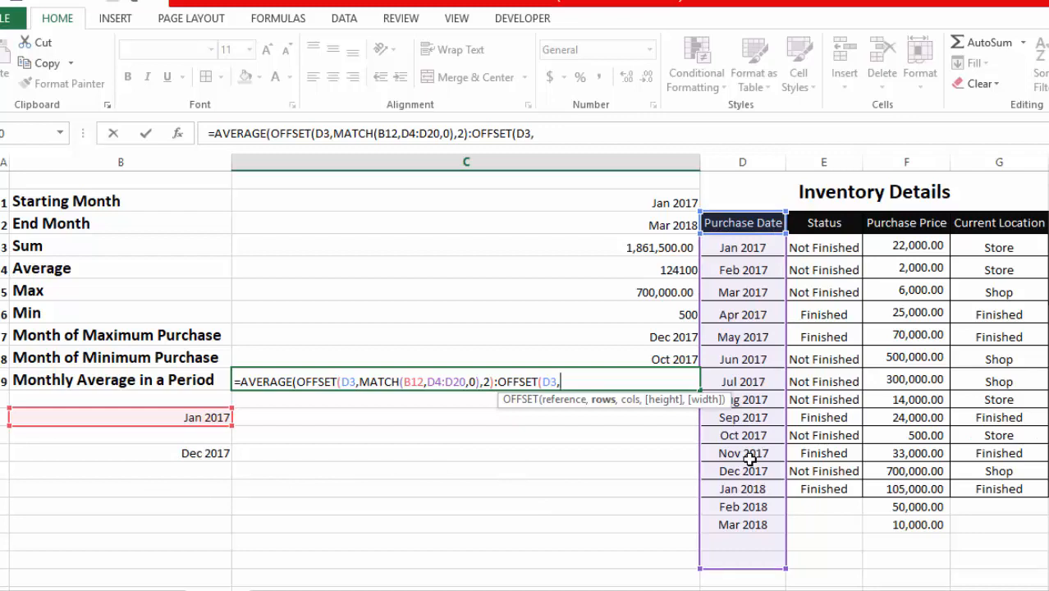
Give the second OFFSET MATCH(B14,D4:D20,0) as its rows argument and 2 as its columns argument
type("match")
key("Tab")
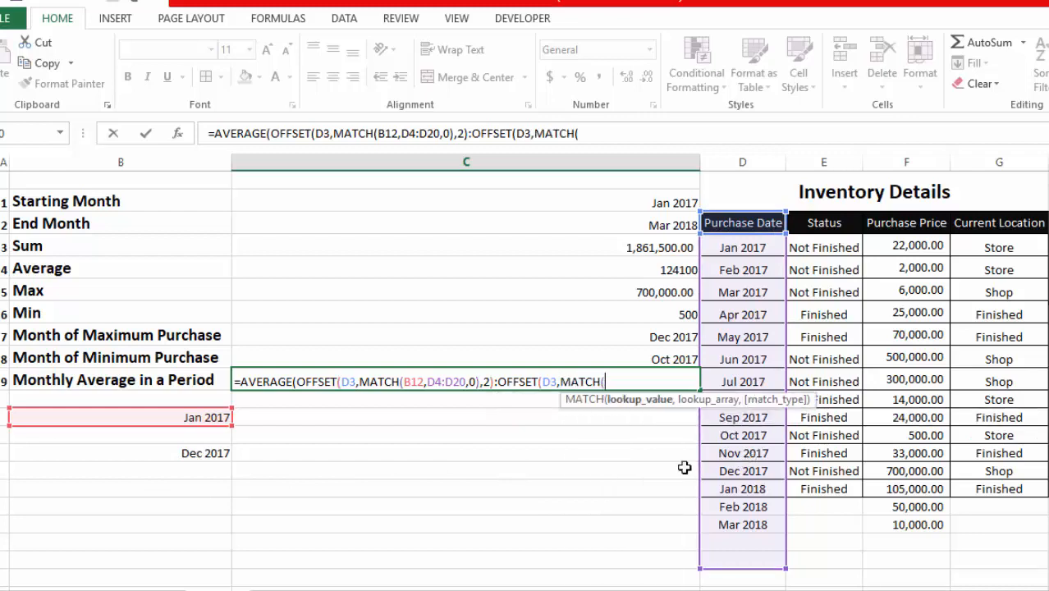
left_click(193, 451)
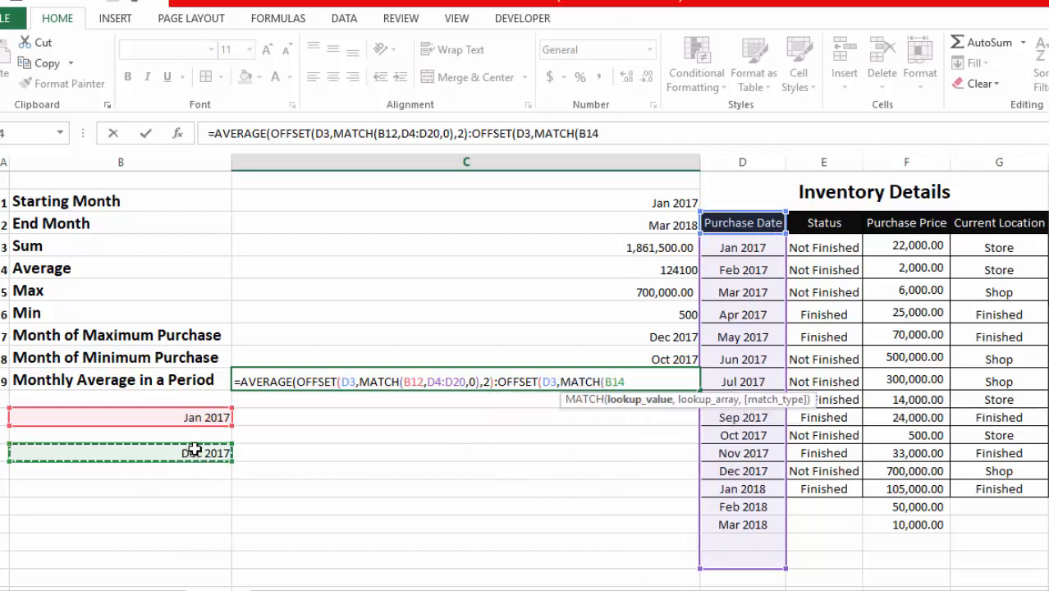
type(",")
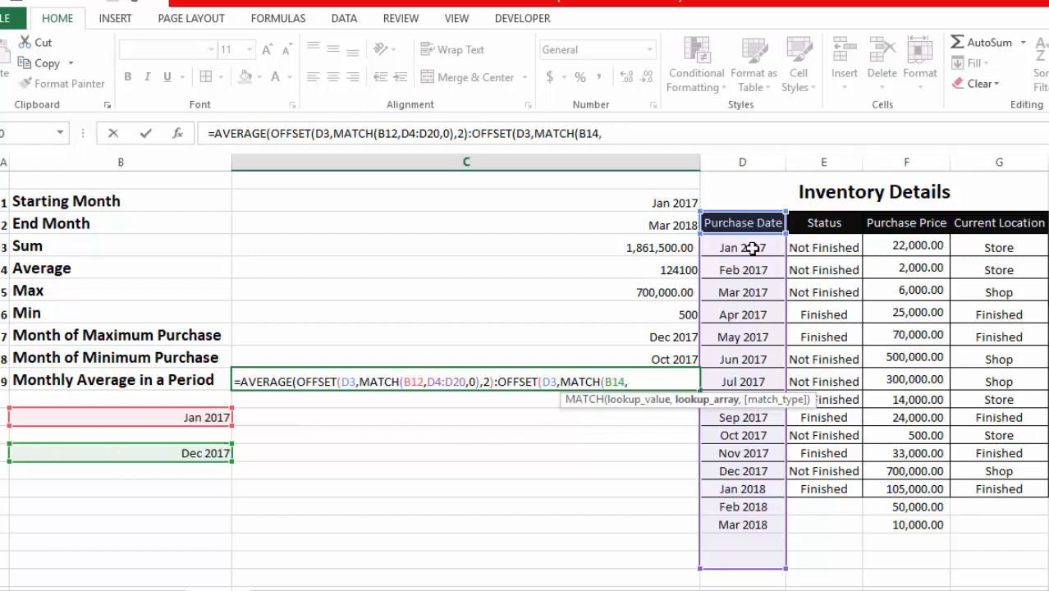
left_click_drag(752, 247, 766, 562)
type(",")
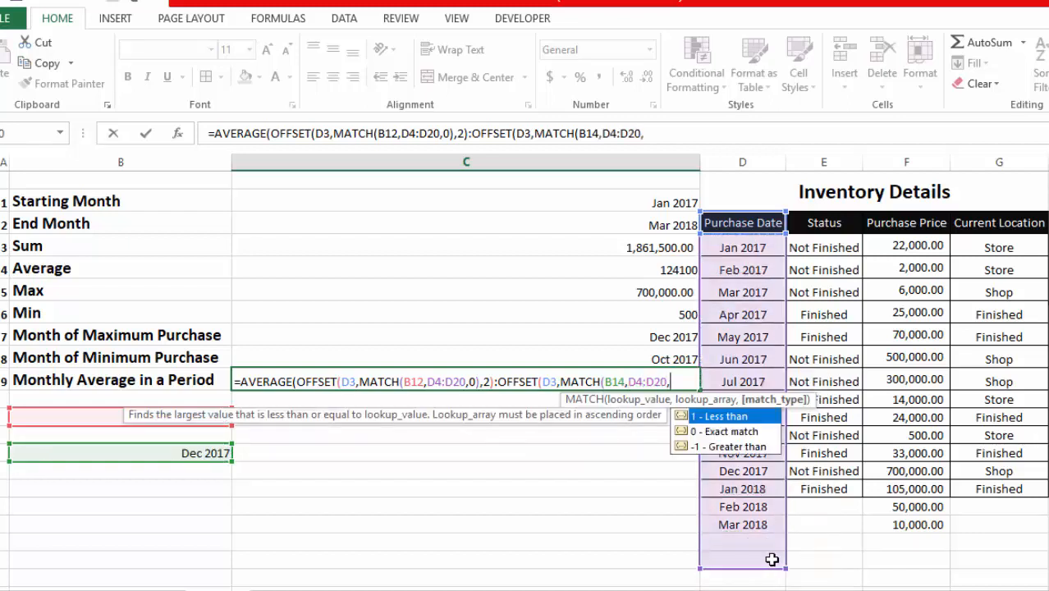
type("0)")
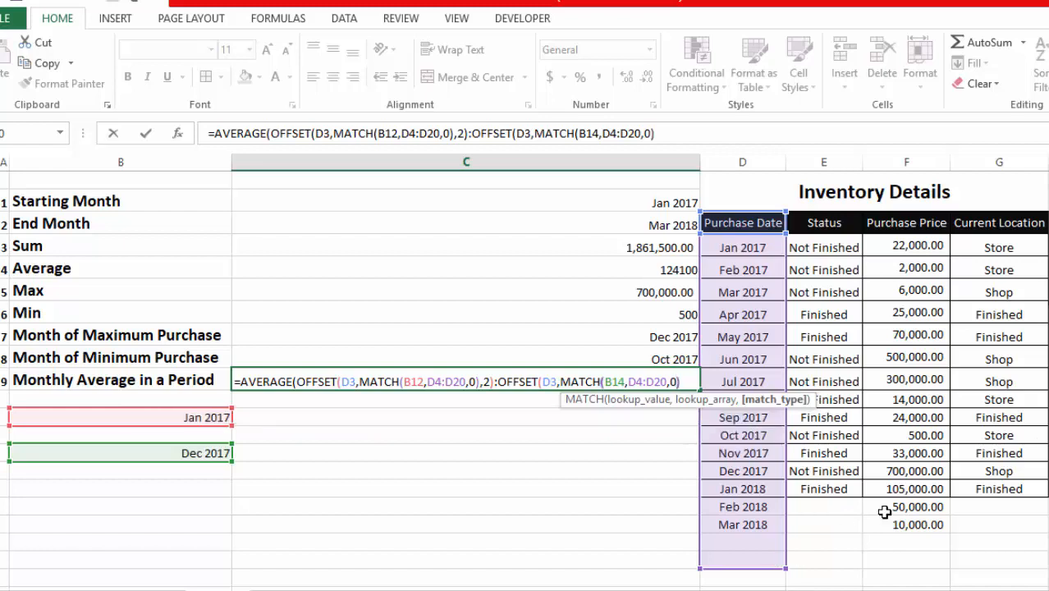
type(",2")
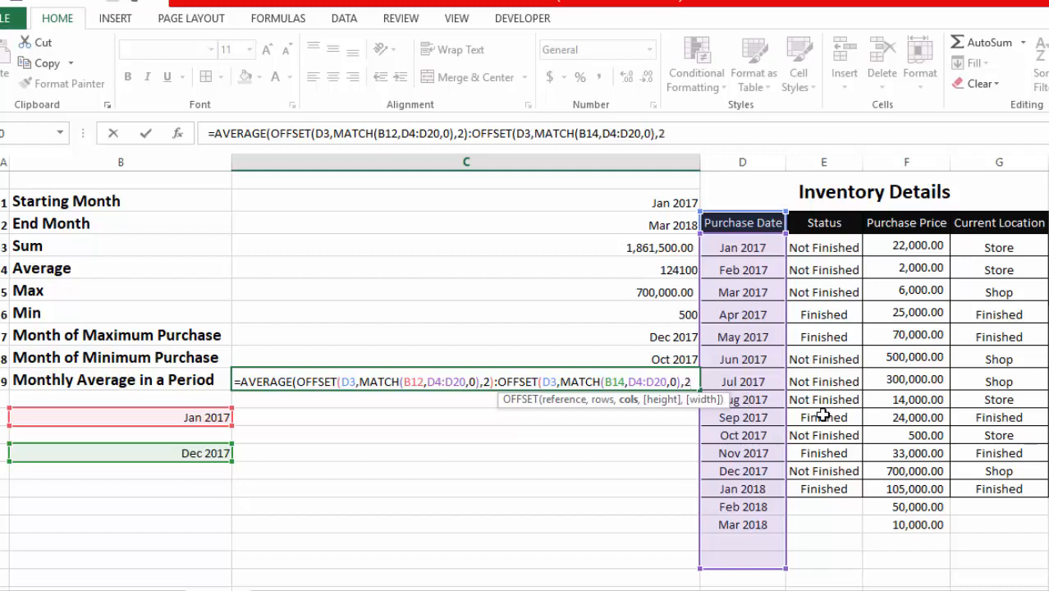
Enter the AVERAGE formula, accepting the proposed closing-parenthesis correction, and apply comma number formatting to C10
key("Return")
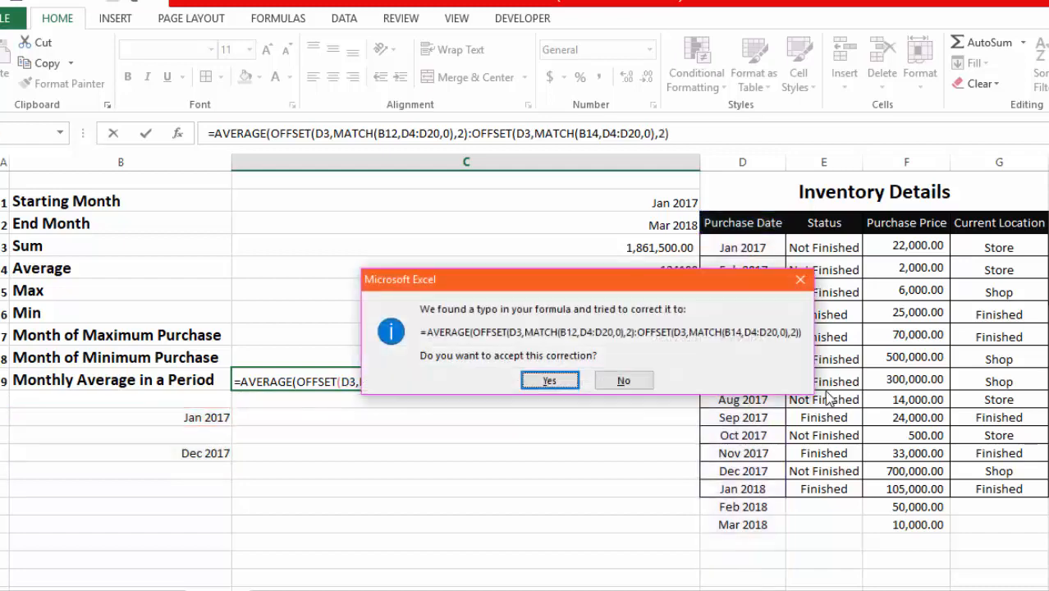
left_click(549, 381)
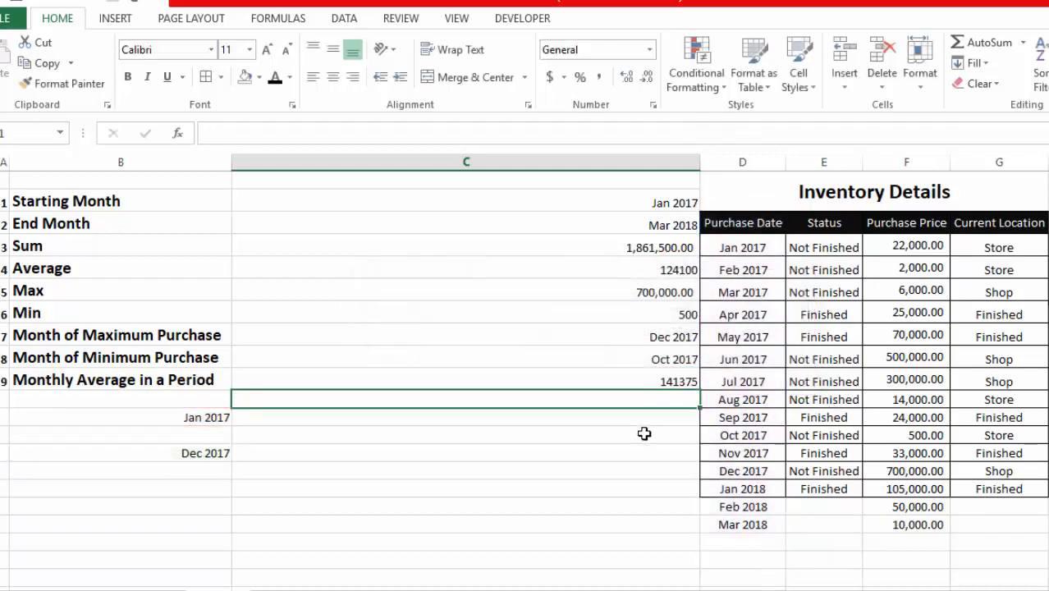
left_click(665, 380)
left_click(598, 78)
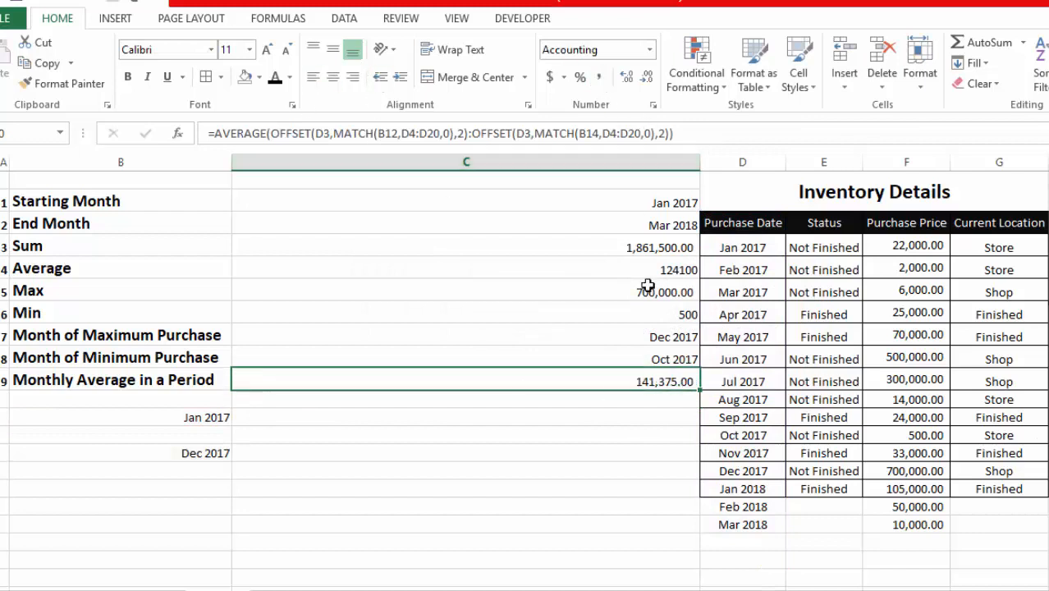
Check the average of the Jan 2017 to Dec 2017 purchase prices against the result in C10
left_click_drag(907, 244, 916, 471)
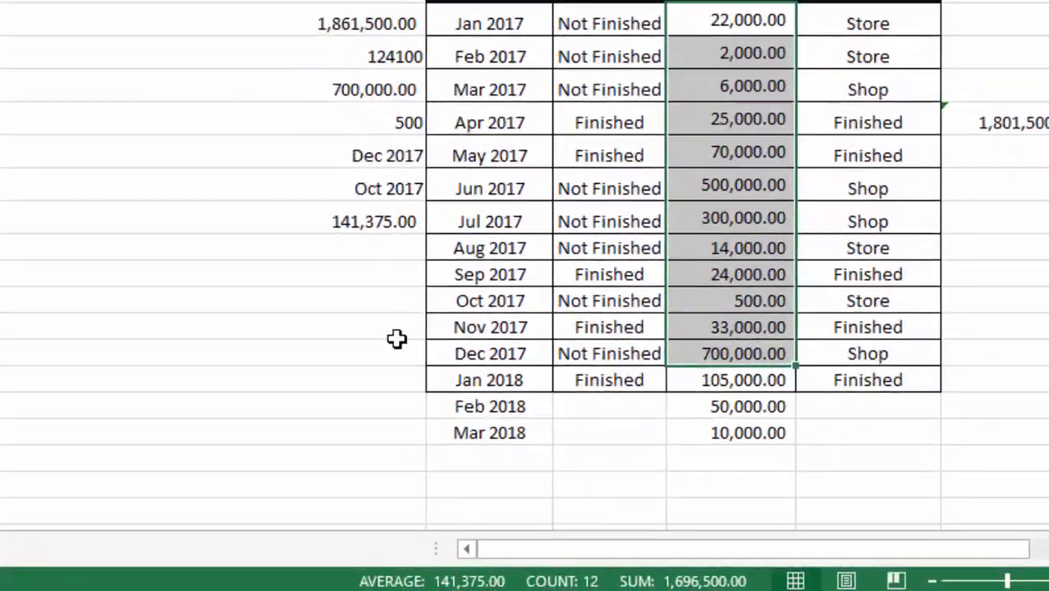
left_click(395, 225)
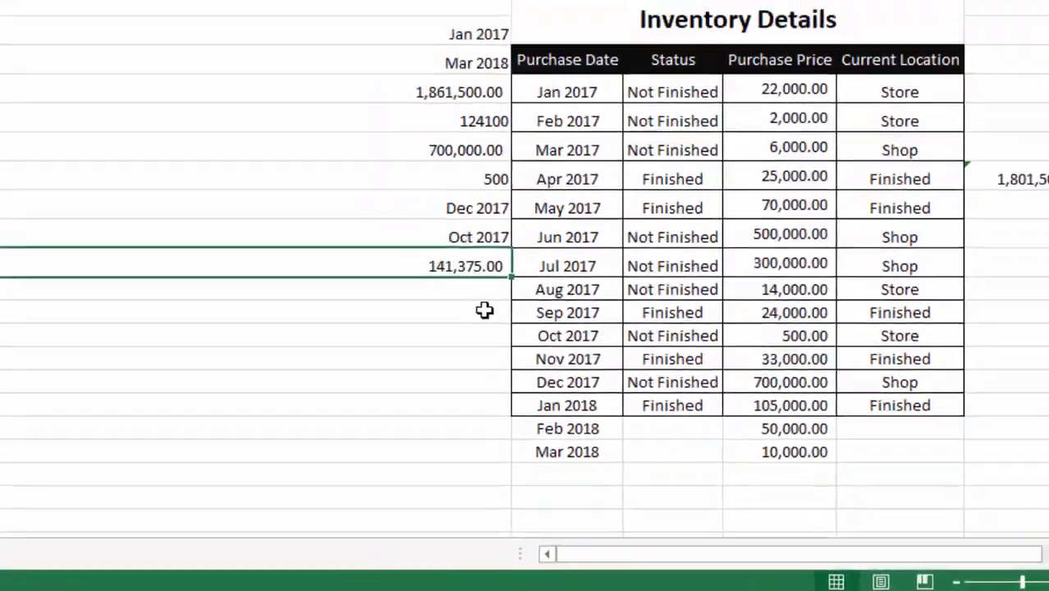